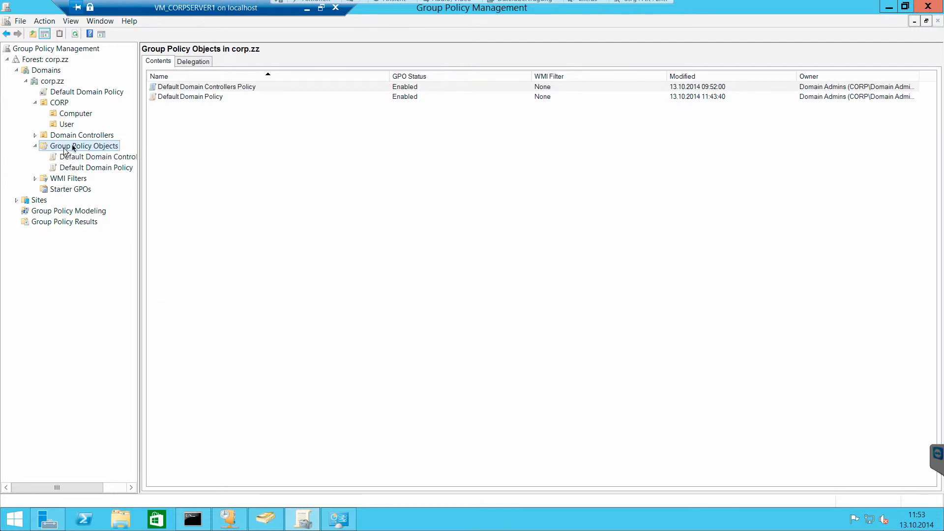
Create a new unlinked group policy object named GPO_CLIENTS_ONLY in the corp.zz domain
right_click(91, 146)
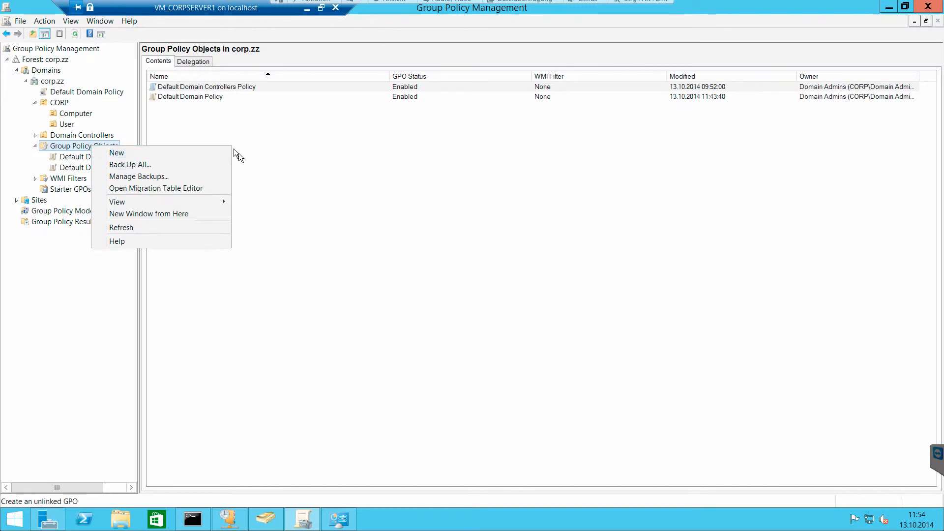
click(205, 150)
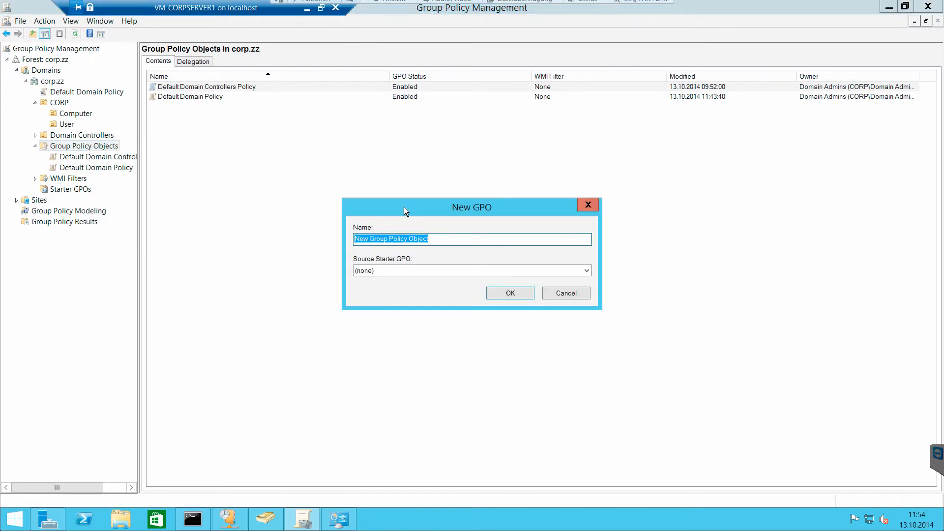
text(GPO)
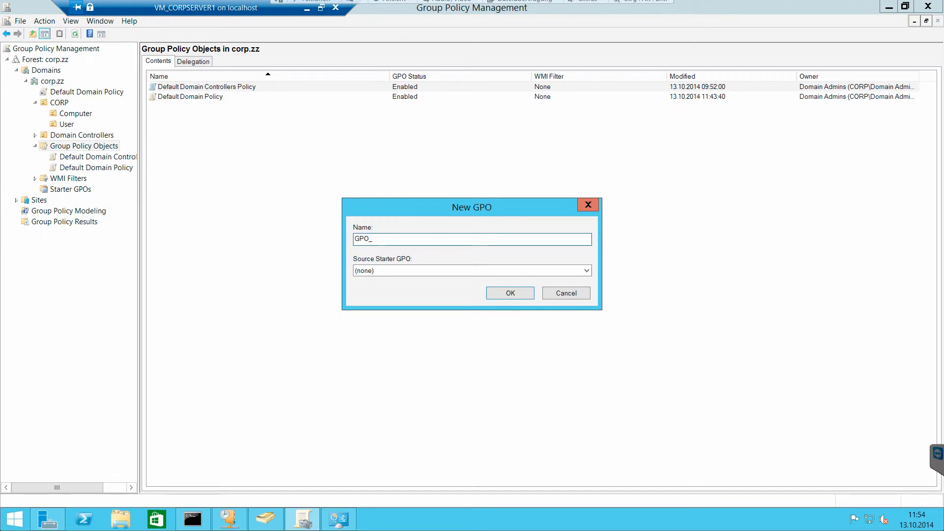
text(_CLIENT)
click(515, 295)
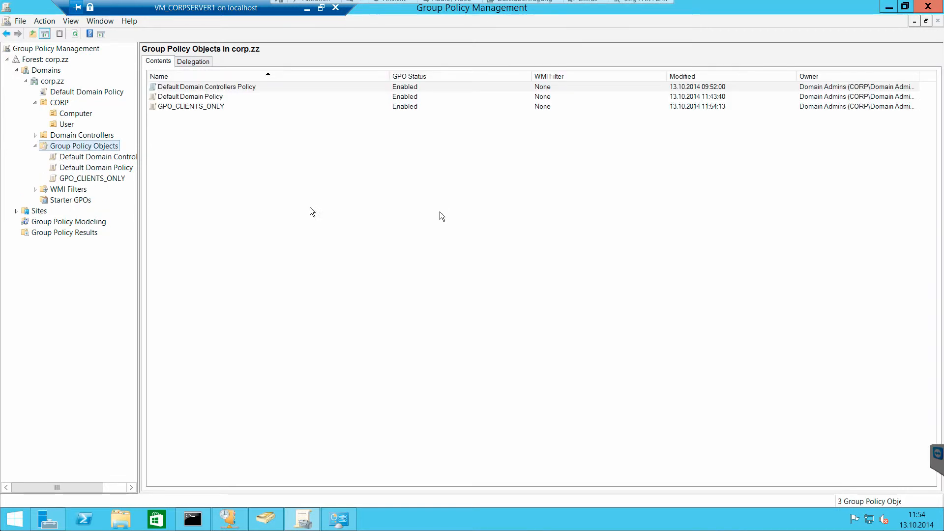
Open the GPO_CLIENTS_ONLY policy for editing and maximize its editor window
click(100, 180)
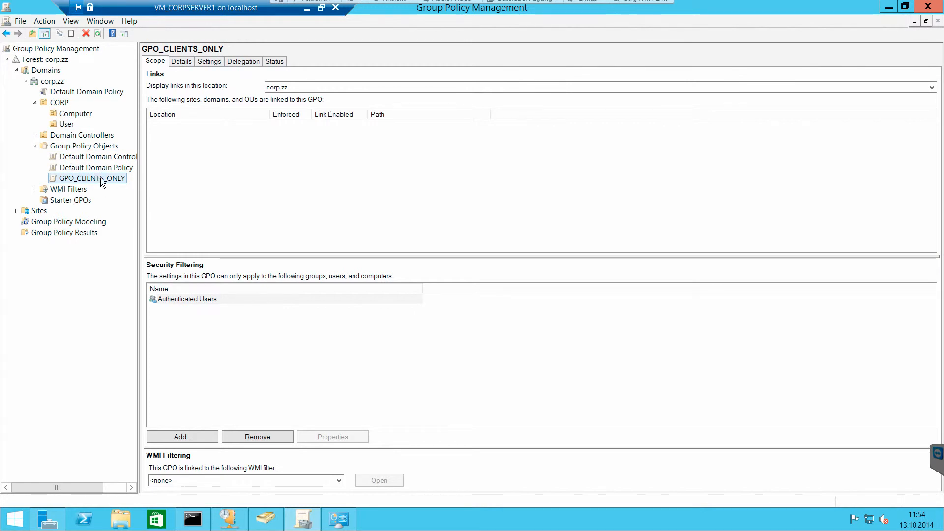
right_click(101, 180)
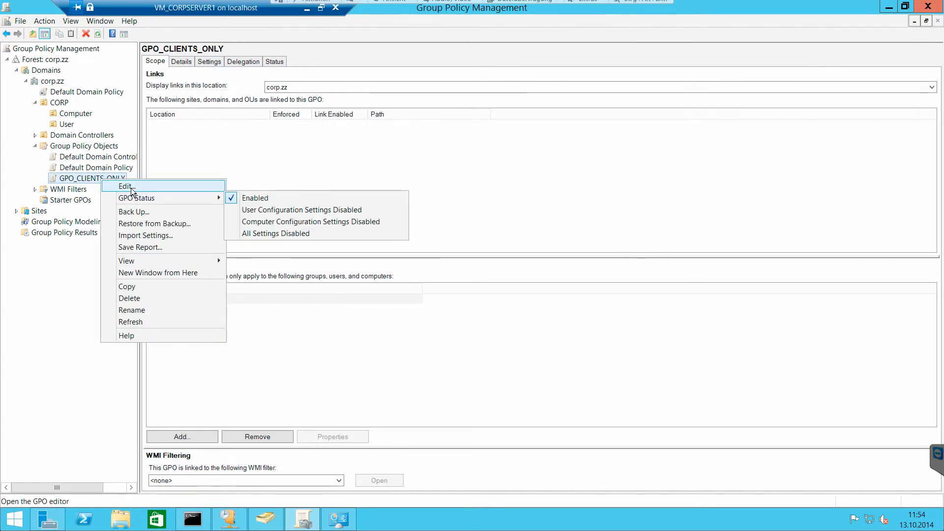
click(131, 187)
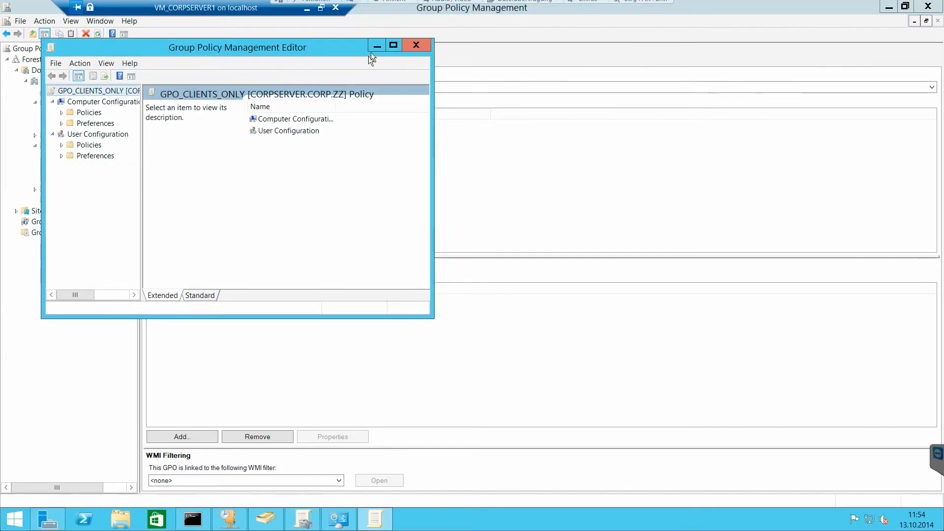
click(393, 45)
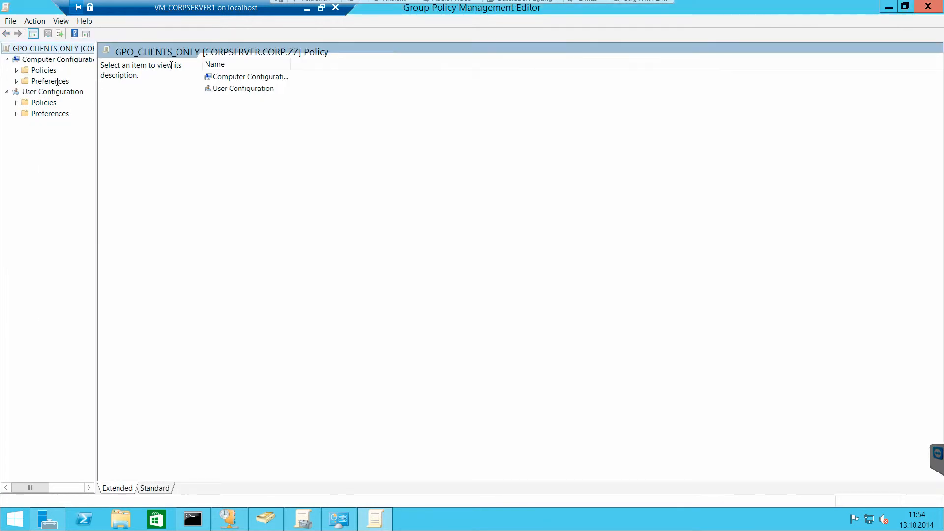
Open the Internet Explorer policies under Windows Components in the Computer Configuration administrative templates, widening the tree for readable names
click(17, 71)
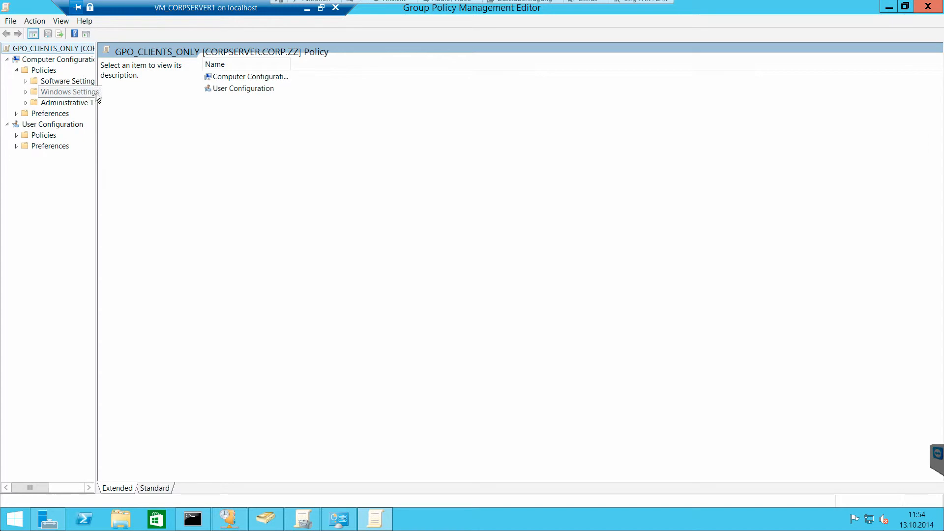
drag(97, 99, 207, 126)
double_click(42, 102)
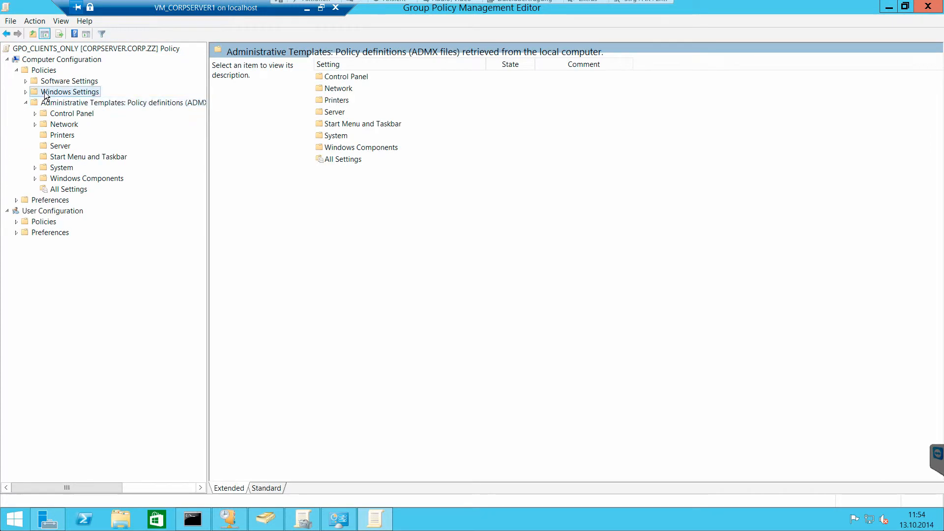
double_click(46, 82)
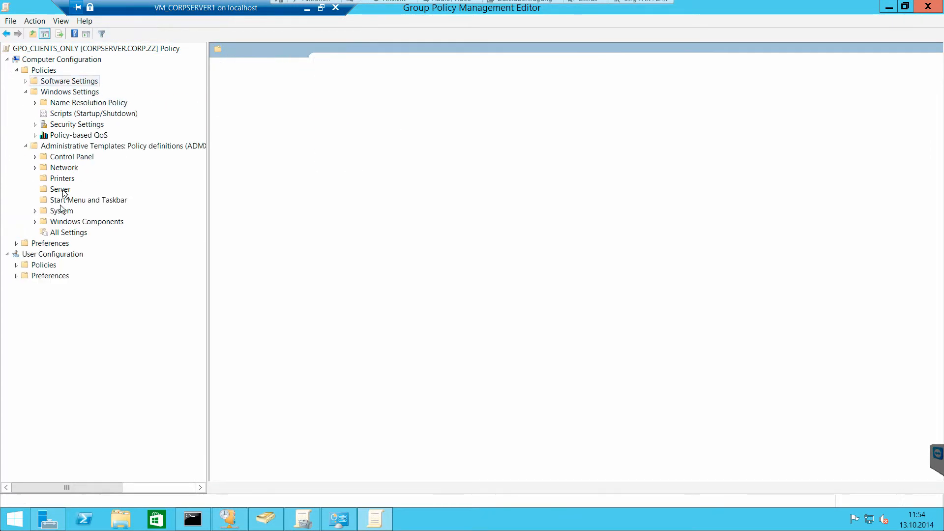
click(35, 233)
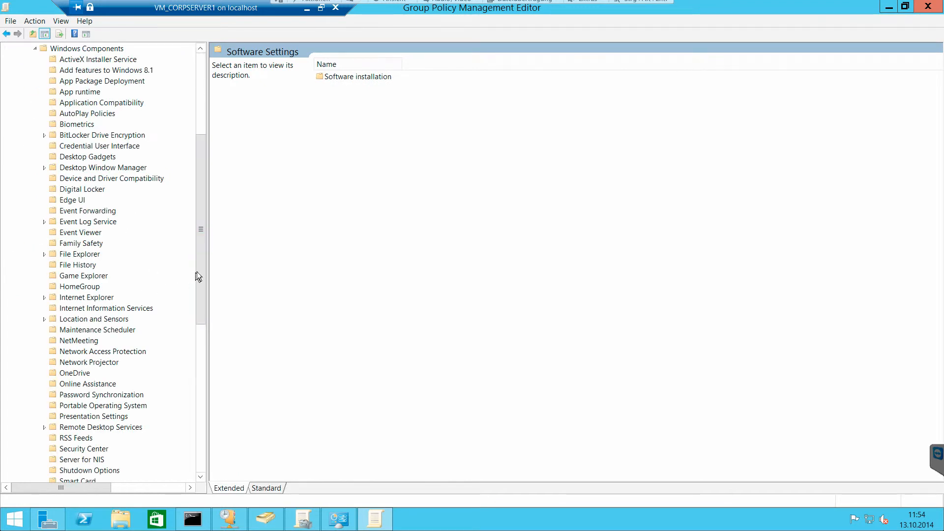
double_click(86, 297)
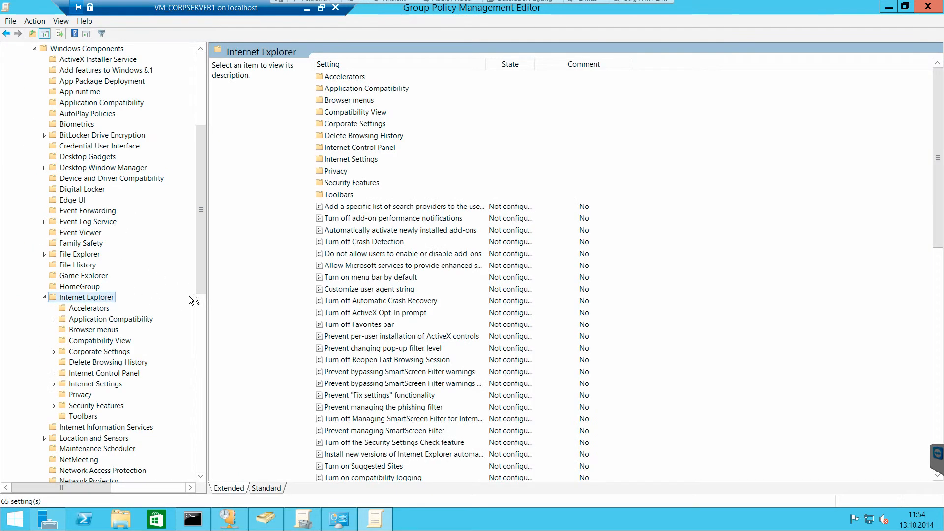
click(202, 84)
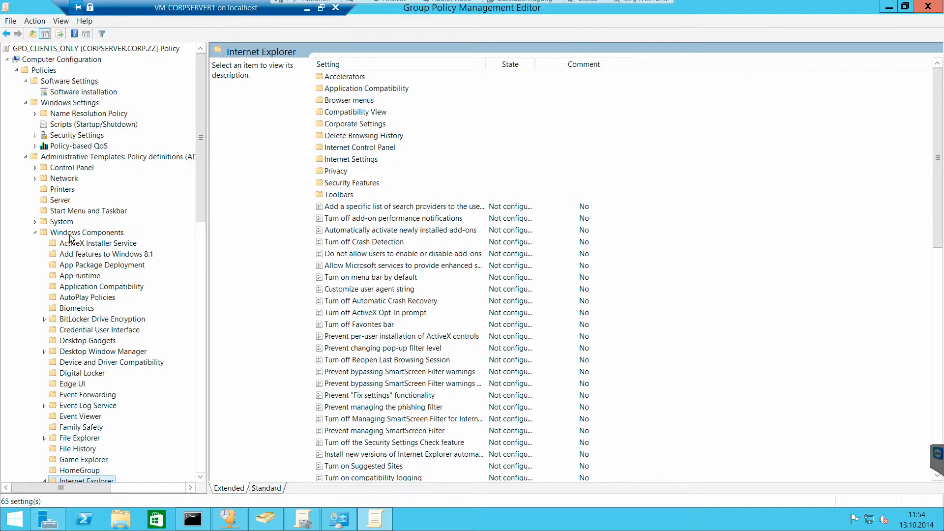
drag(202, 137, 200, 192)
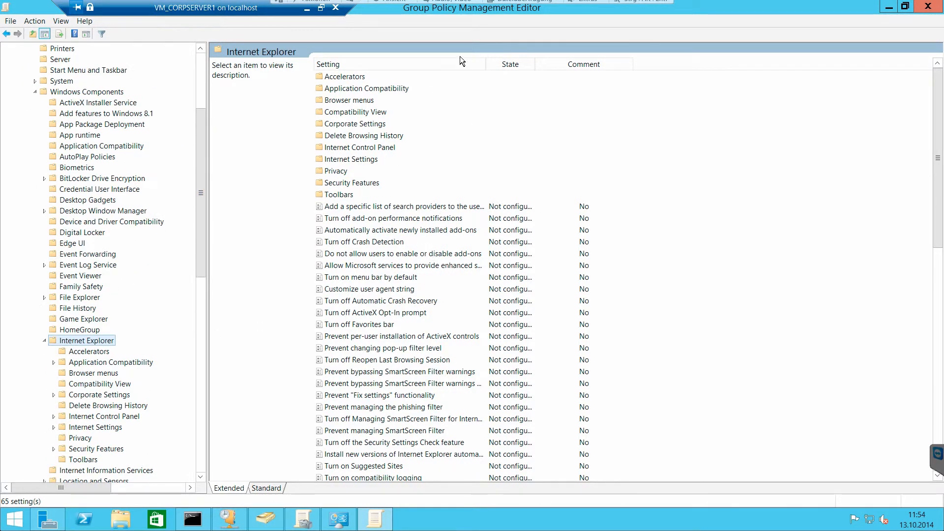
Sort the Internet Explorer policies alphabetically by setting name and widen the Setting column to show full names
click(446, 66)
drag(486, 66, 597, 66)
click(434, 309)
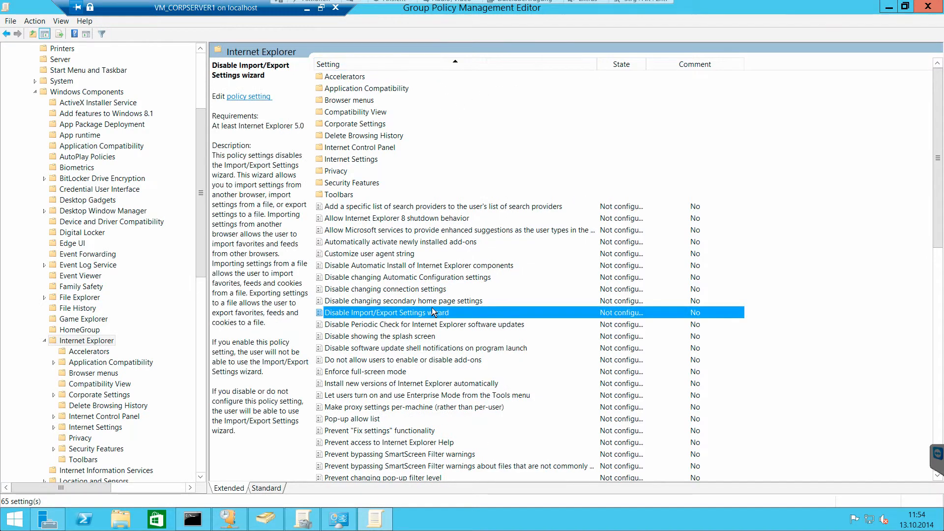
Enable the Internet Explorer policy "Disable showing the splash screen"
scroll(433, 309, down, 8)
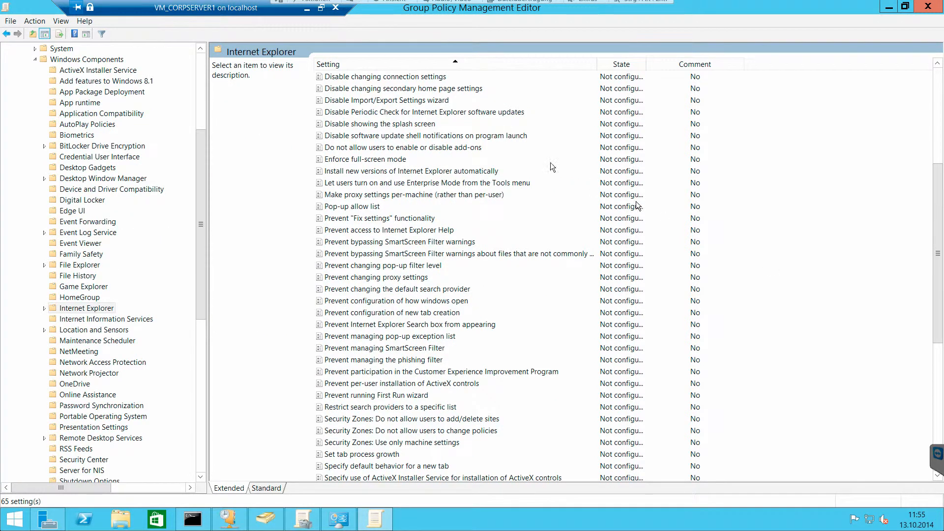
click(354, 149)
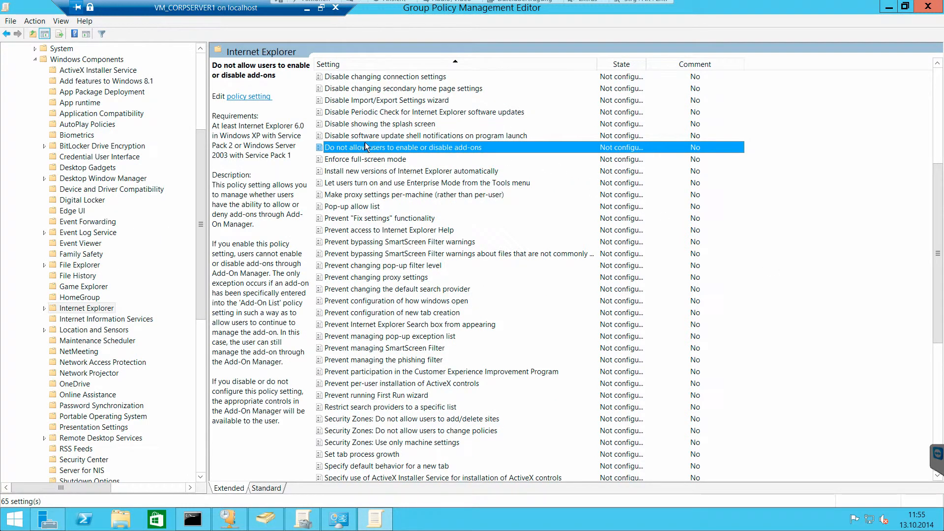
scroll(367, 148, up, 1)
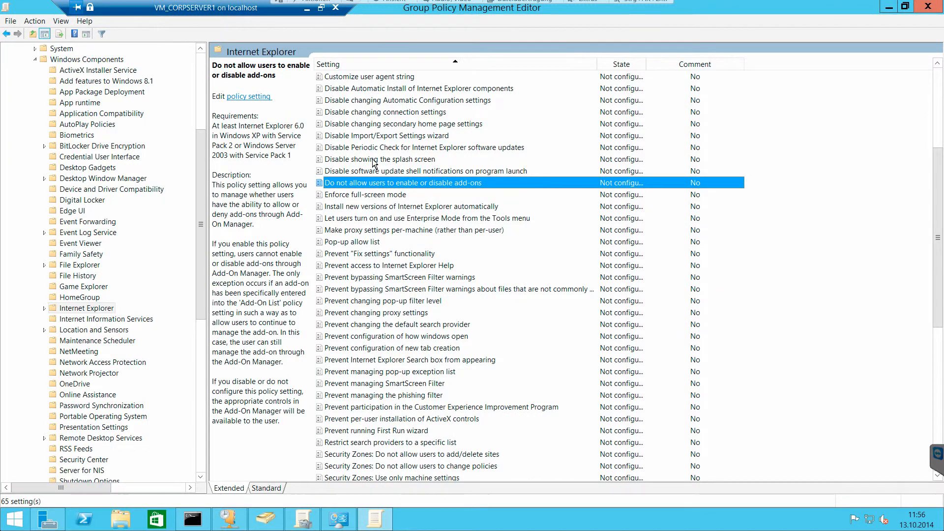
click(375, 160)
double_click(396, 161)
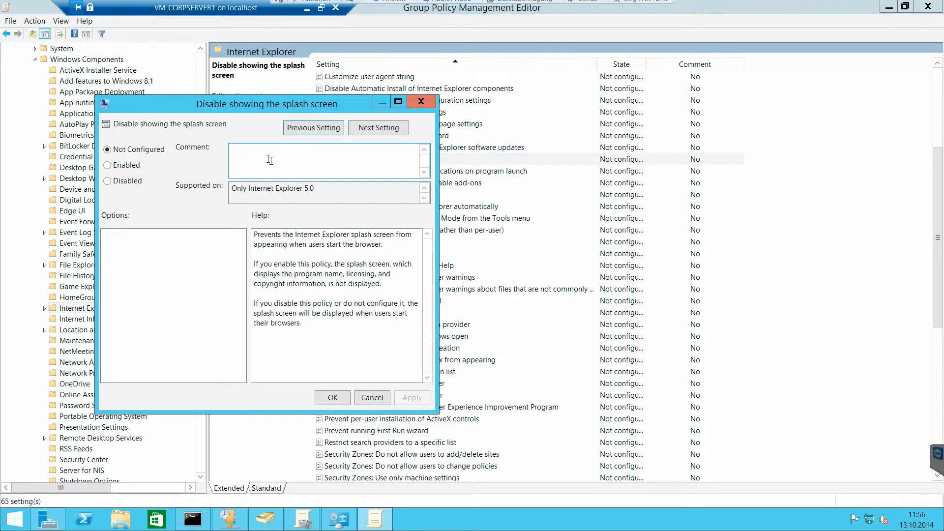
click(129, 166)
click(319, 127)
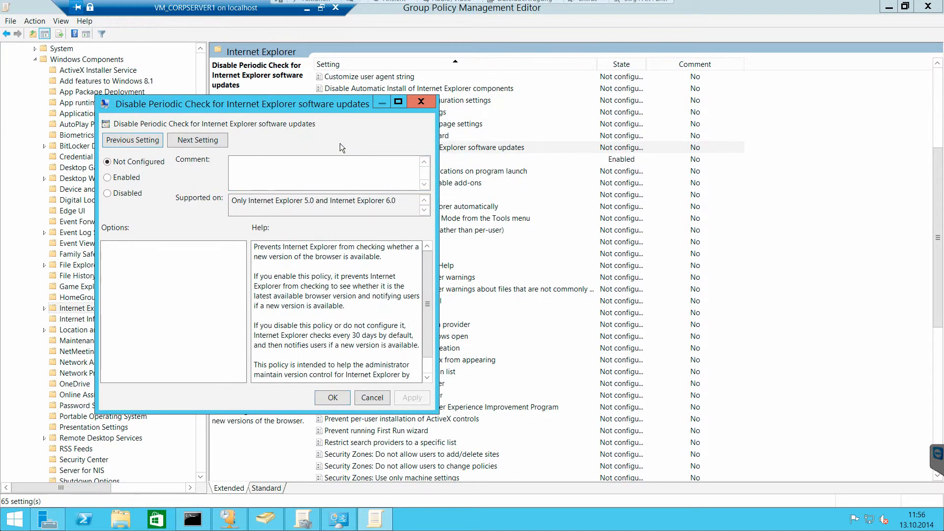
click(372, 398)
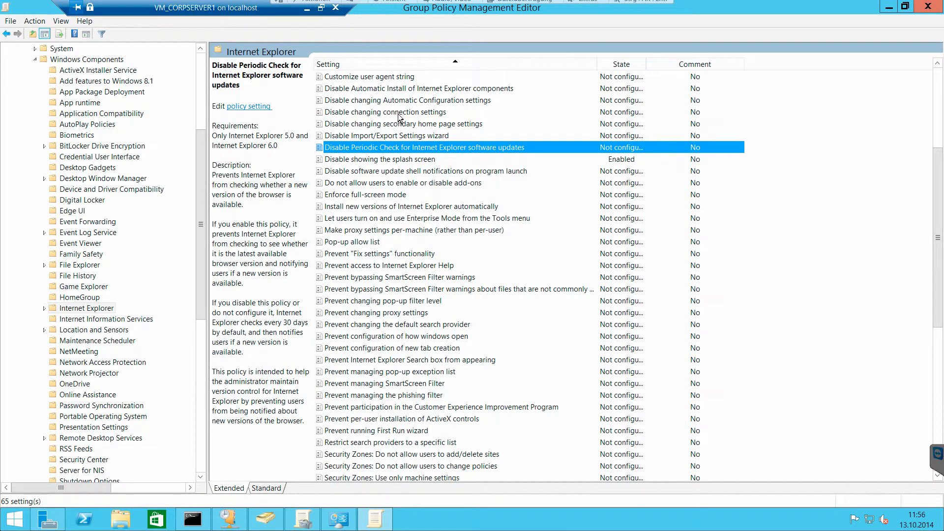
Enable the Internet Explorer policy "Disable changing connection settings"
click(397, 112)
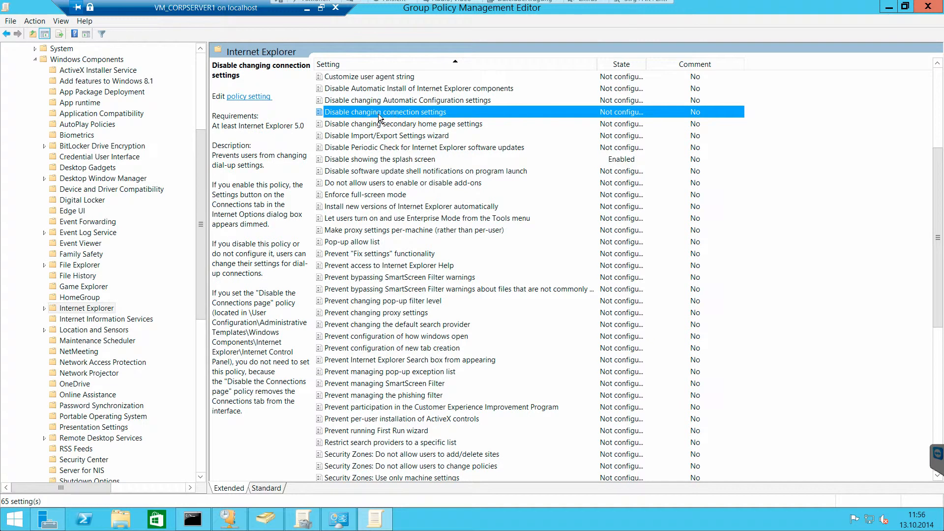
double_click(357, 117)
click(155, 179)
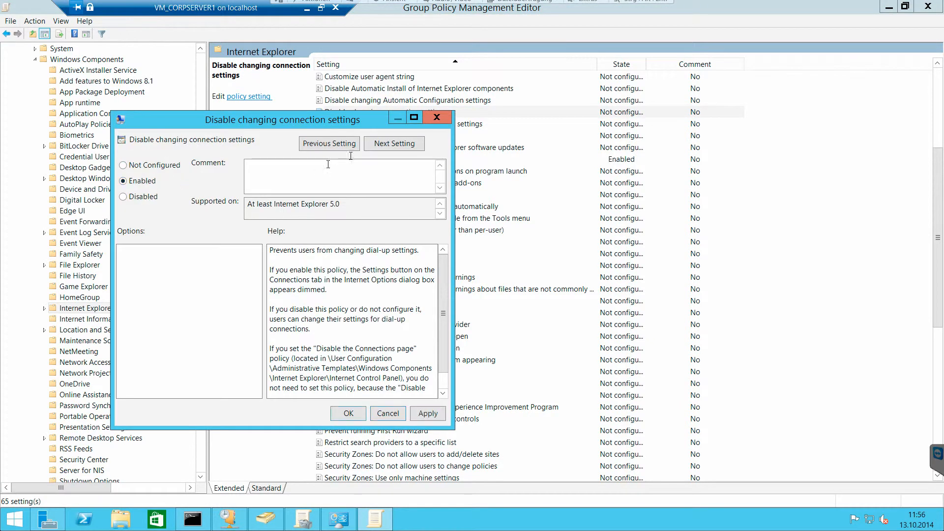
click(394, 143)
click(389, 467)
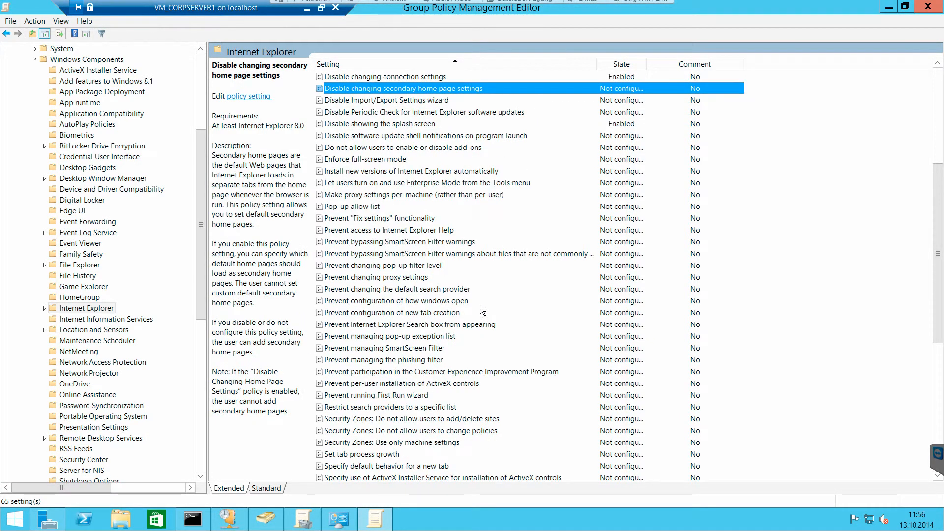
Enable the Internet Explorer policy "Prevent changing proxy settings"
double_click(451, 277)
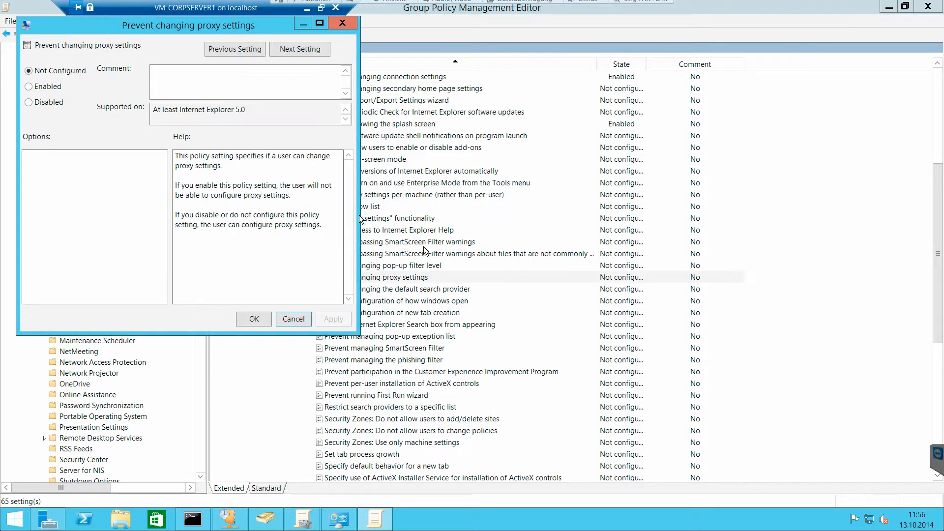
click(58, 86)
click(308, 51)
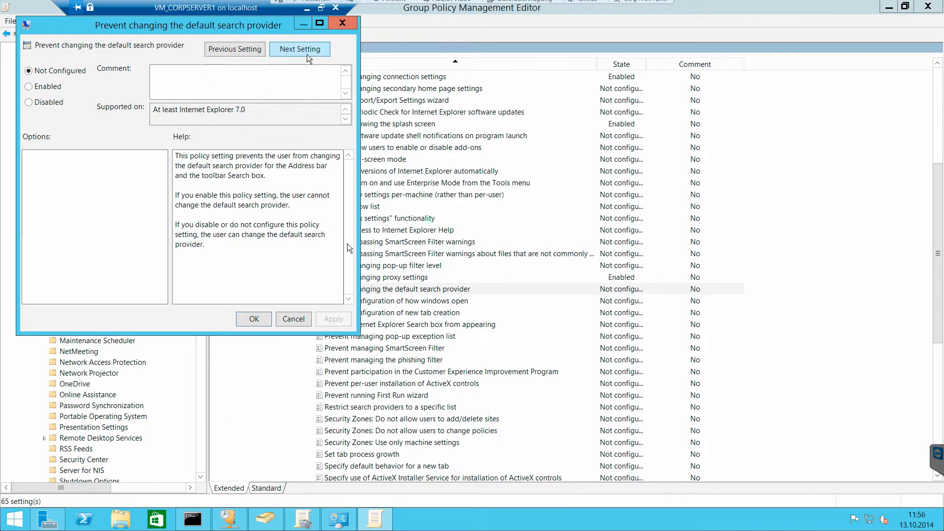
key(Escape)
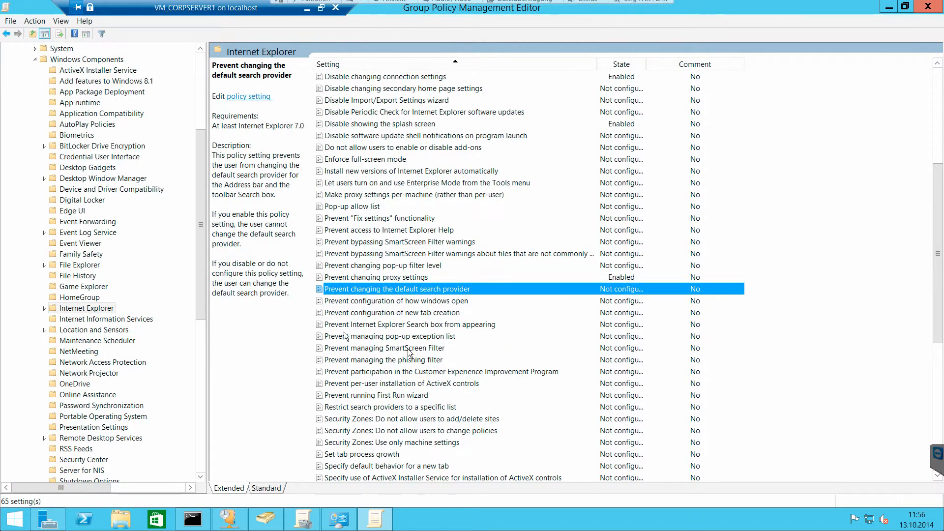
Enable the "Prevent managing SmartScreen Filter" policy with the SmartScreen Filter mode set to On
double_click(408, 349)
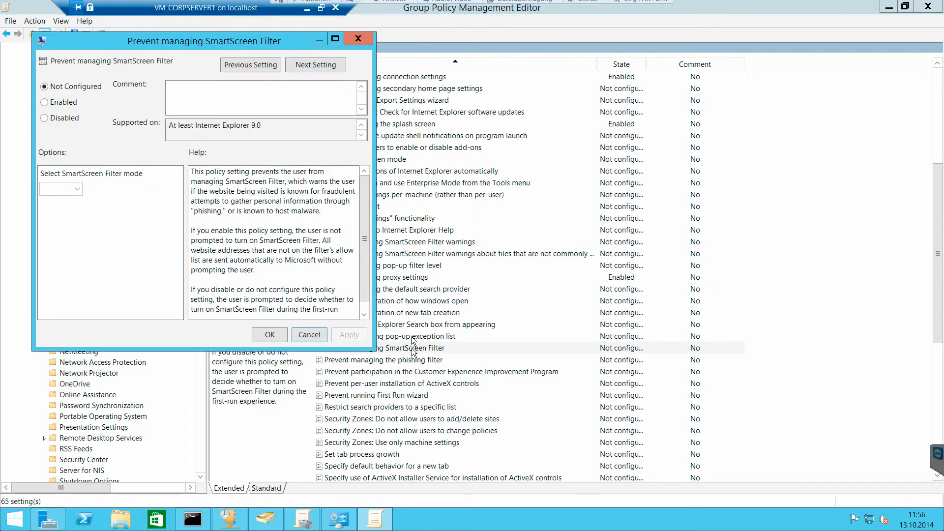
click(73, 102)
click(74, 189)
click(49, 207)
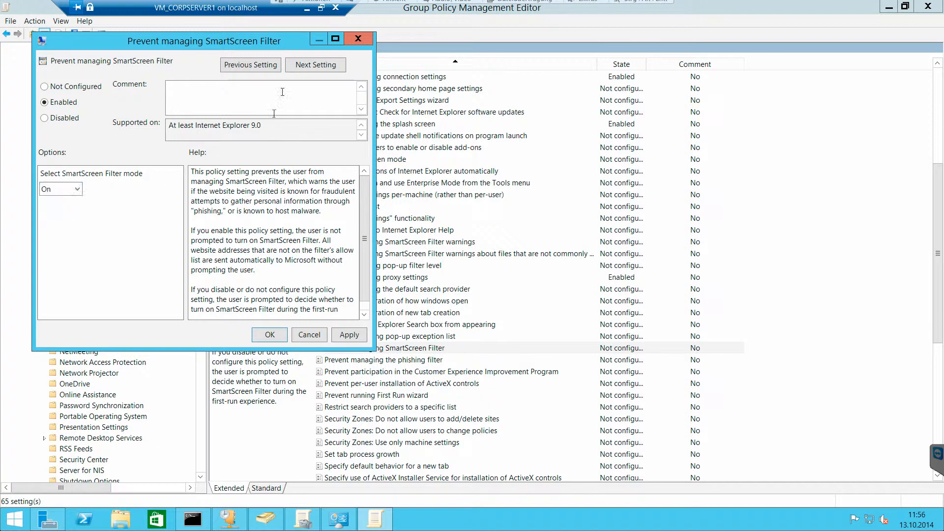
click(306, 72)
click(309, 334)
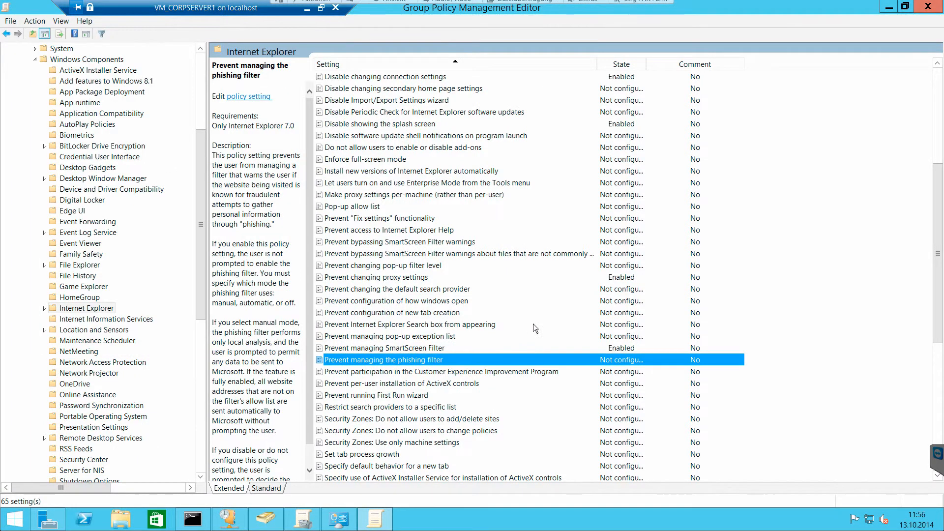
Enable the "Turn off Windows Defender" policy in the Windows Defender folder of Windows Components
scroll(533, 323, down, 5)
scroll(533, 324, down, 3)
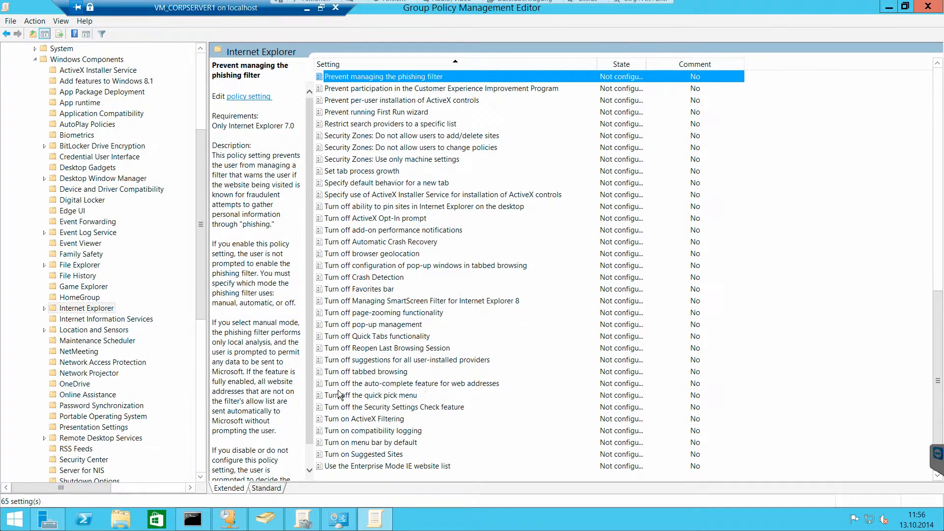
drag(202, 270, 194, 412)
double_click(115, 256)
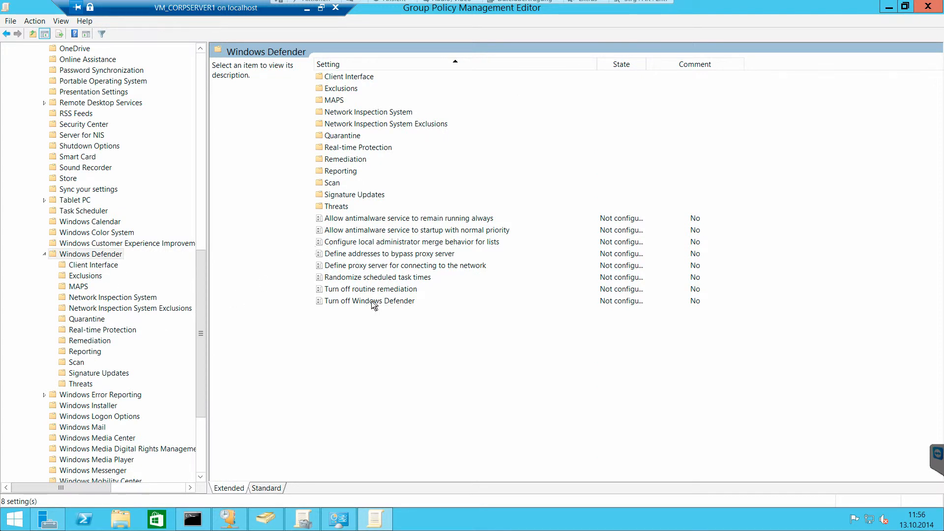
double_click(373, 301)
click(60, 118)
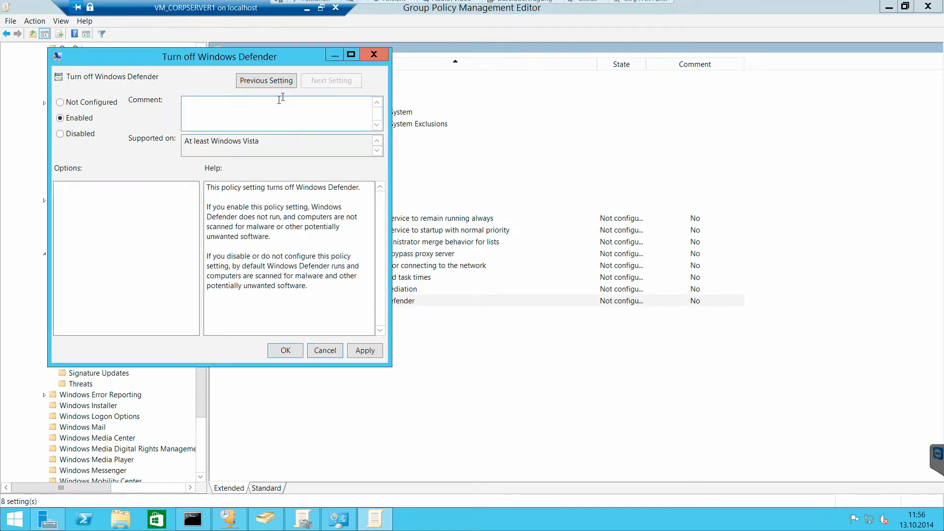
click(288, 81)
click(327, 351)
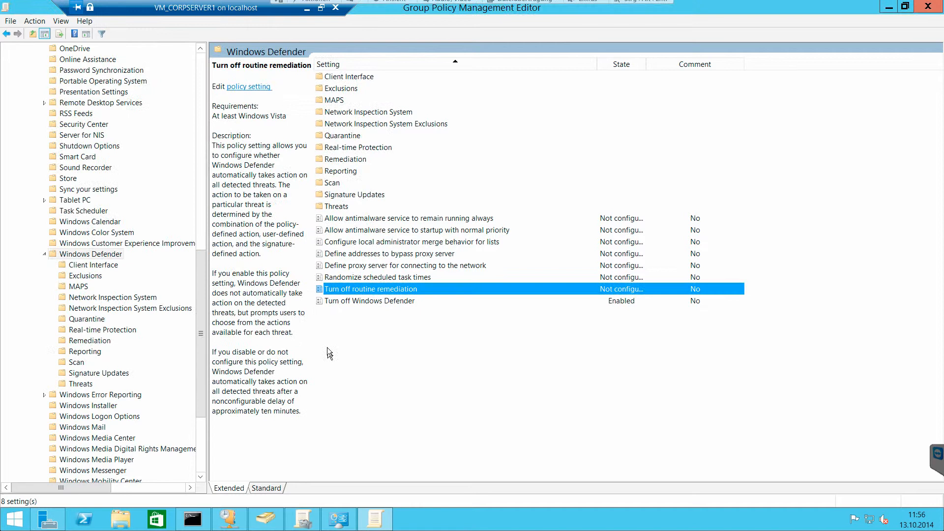
Enable the "Configure Automatic Updates" policy in the Windows Update folder of Windows Components
click(202, 442)
click(110, 396)
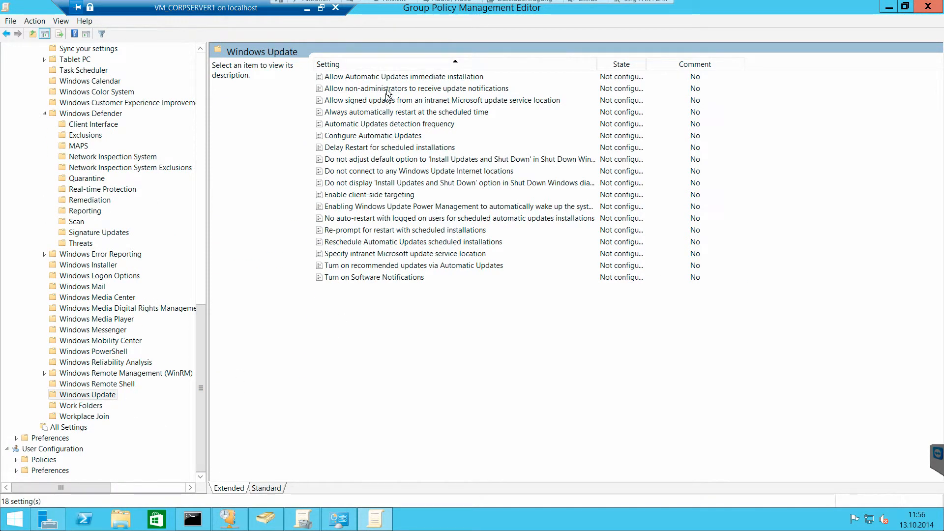
click(352, 137)
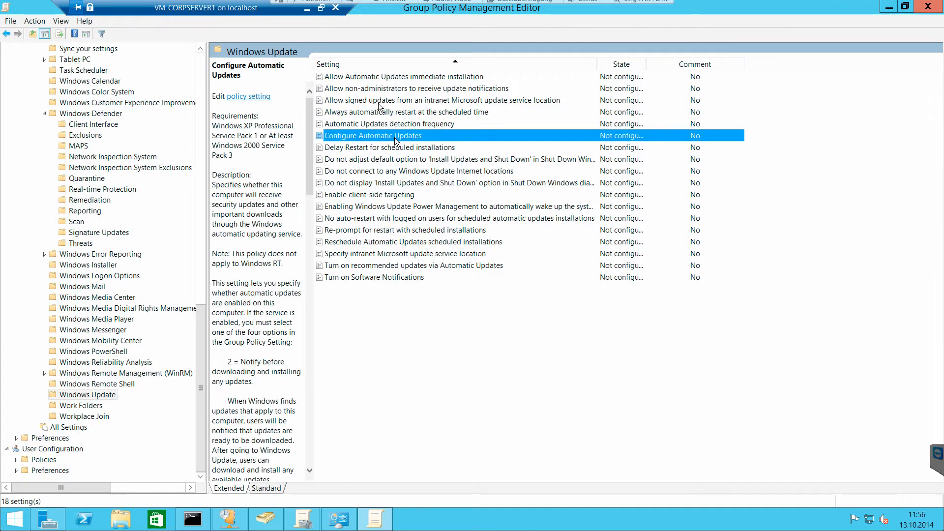
double_click(396, 139)
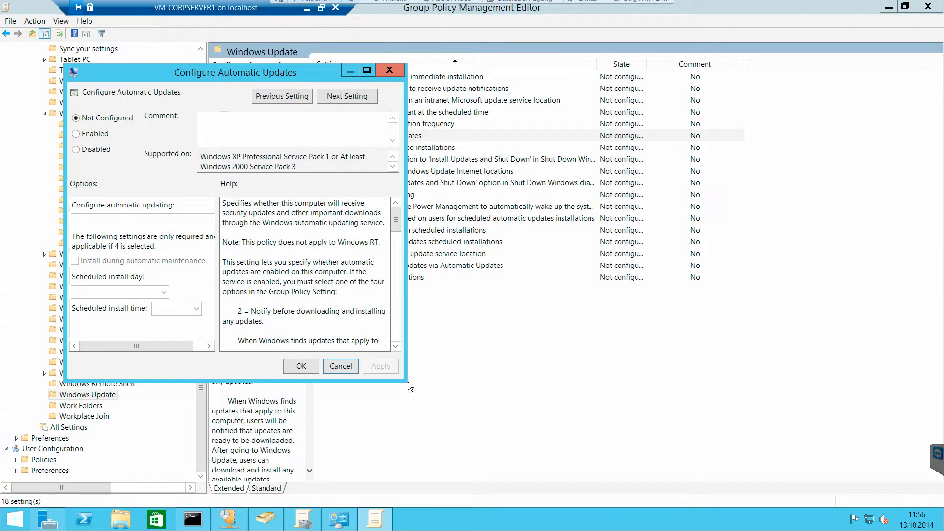
drag(408, 382, 471, 423)
click(102, 134)
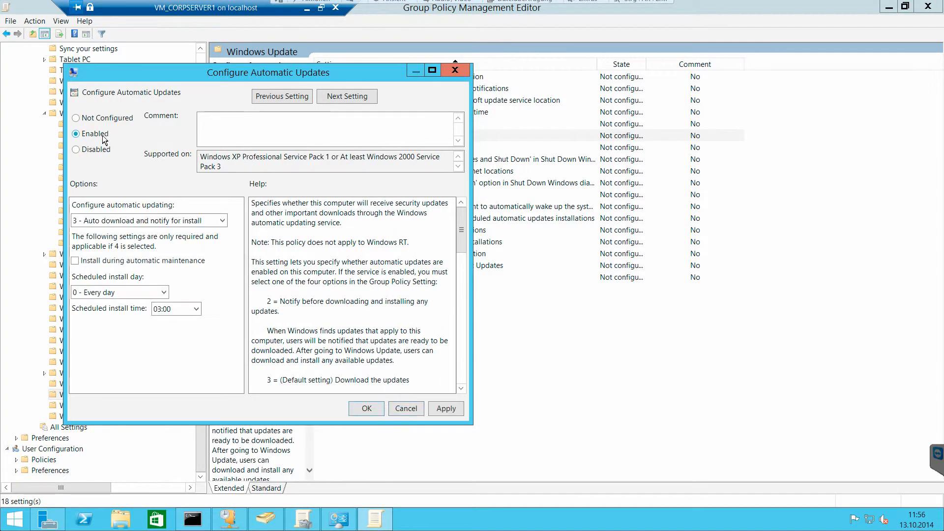
Set automatic updating to "4 - Auto download and schedule the install" with installation during automatic maintenance, and save the policy
click(153, 221)
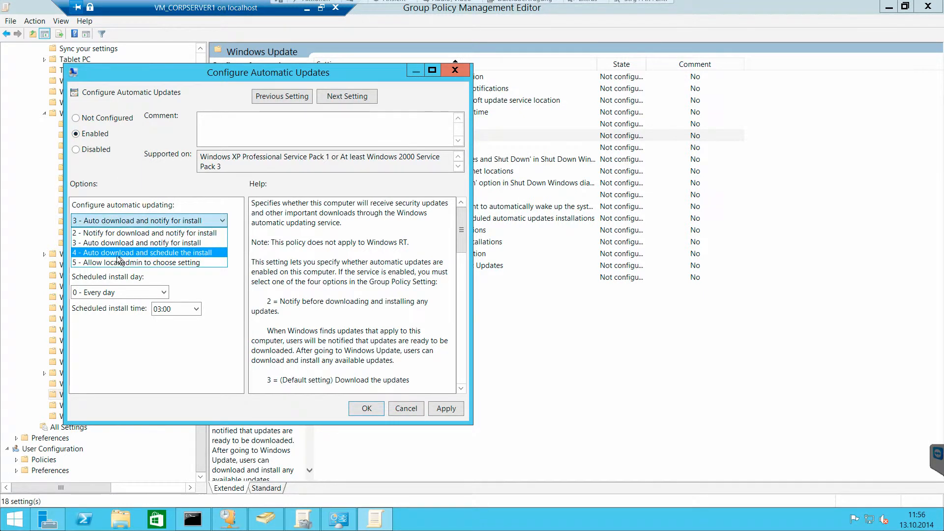
click(170, 253)
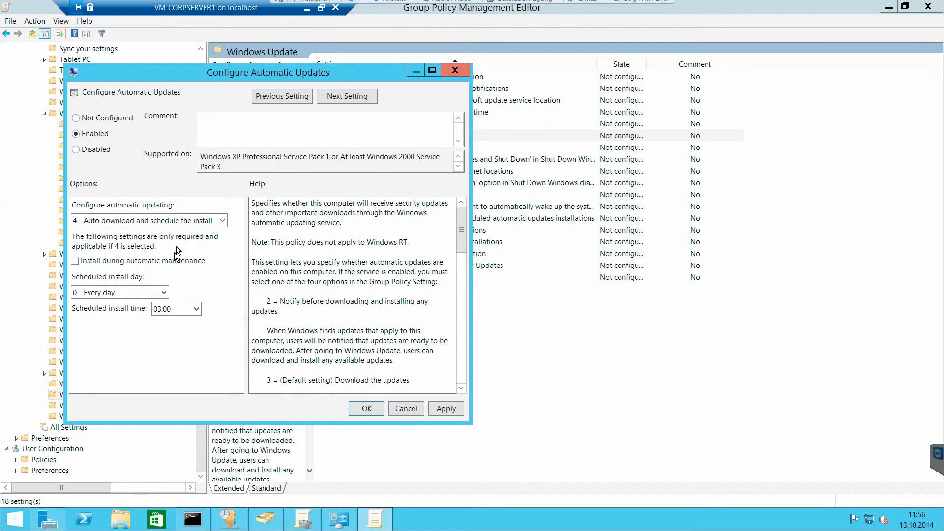
click(104, 264)
click(329, 100)
click(405, 408)
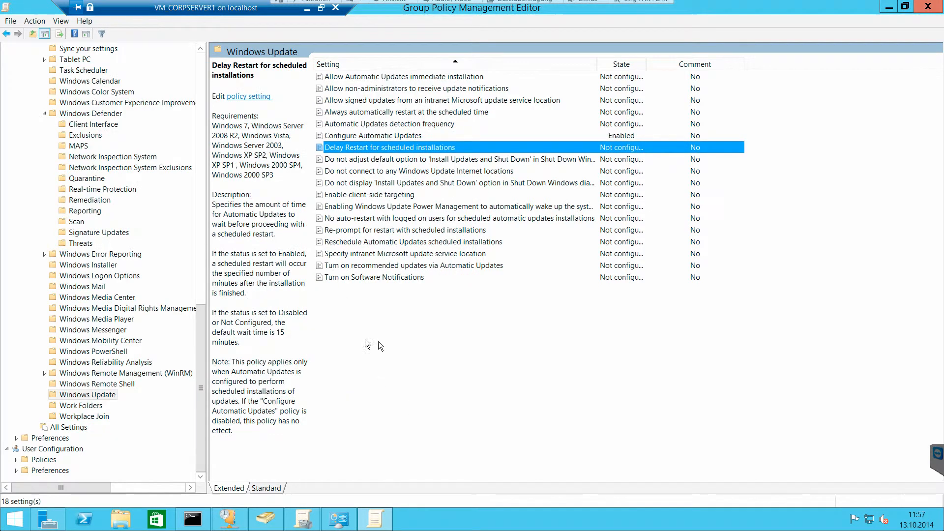
Enable the Windows Update policy "Allow Automatic Updates immediate installation"
click(388, 78)
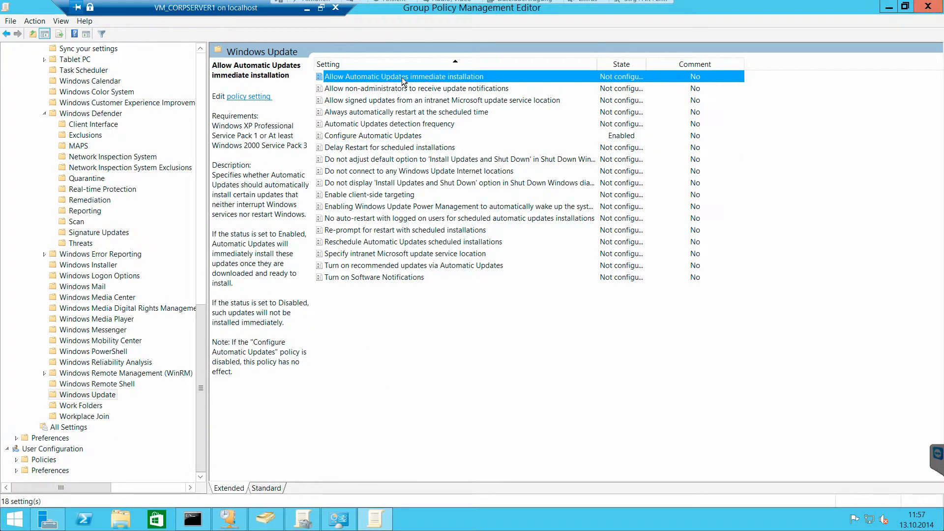
double_click(400, 77)
click(111, 150)
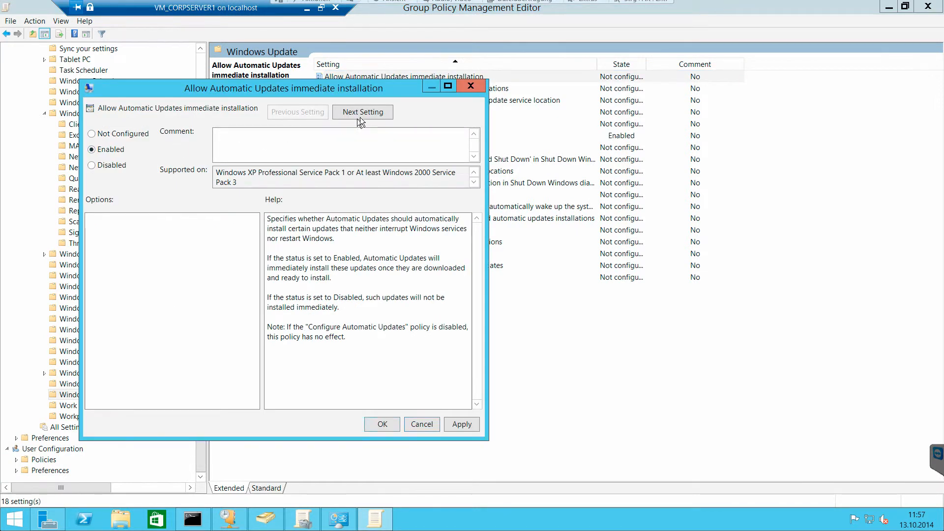
click(364, 113)
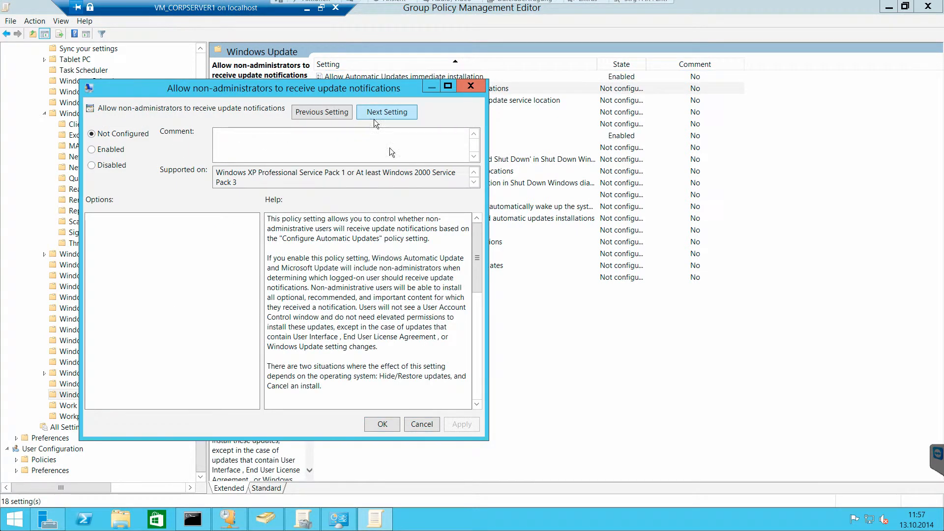
click(418, 425)
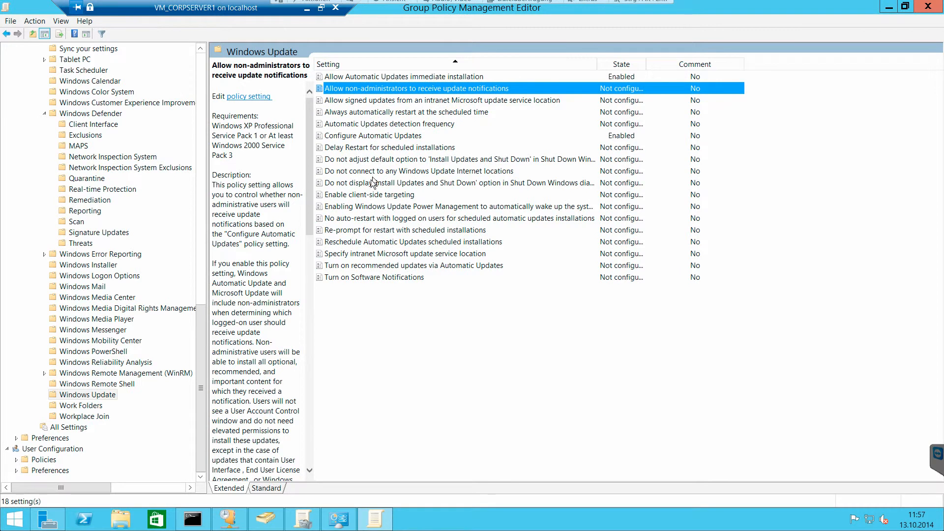
Enable the policy "Turn on recommended updates via Automatic Updates" and disable "Turn on Software Notifications"
double_click(359, 265)
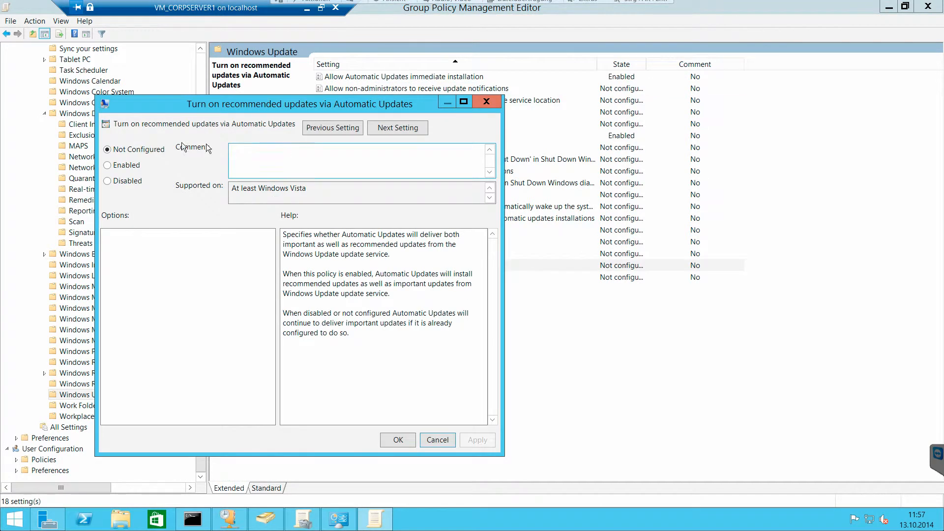
click(139, 166)
click(393, 129)
click(122, 181)
click(332, 128)
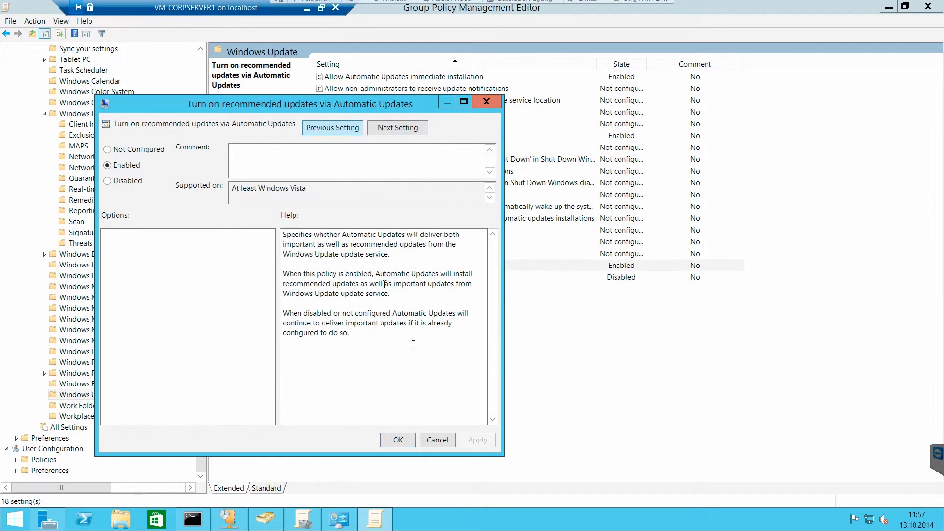
click(442, 439)
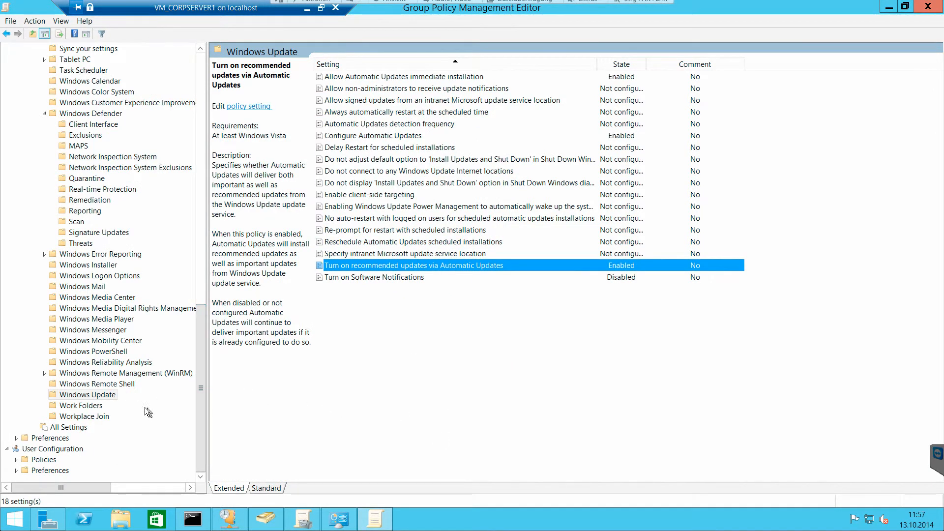
Open Regional Options in the Control Panel Settings of the User Configuration preferences
double_click(53, 438)
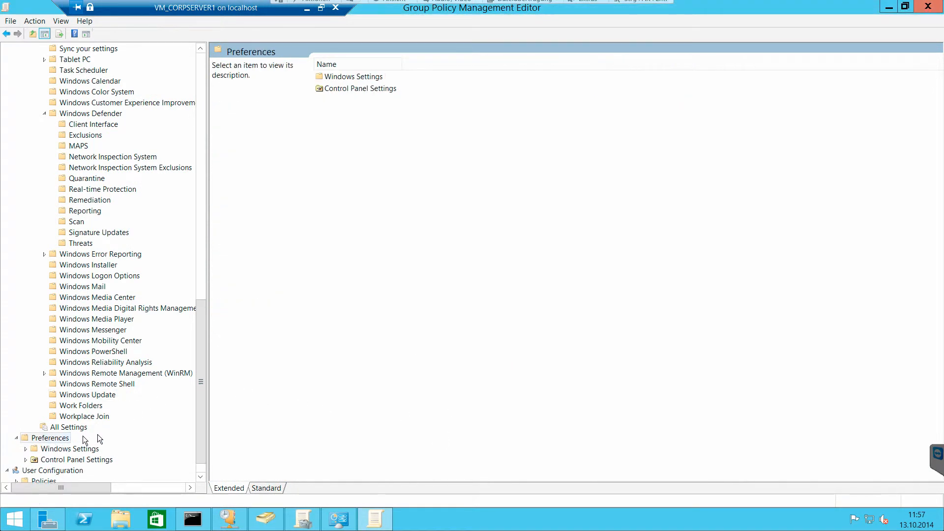
scroll(203, 431, down, 1)
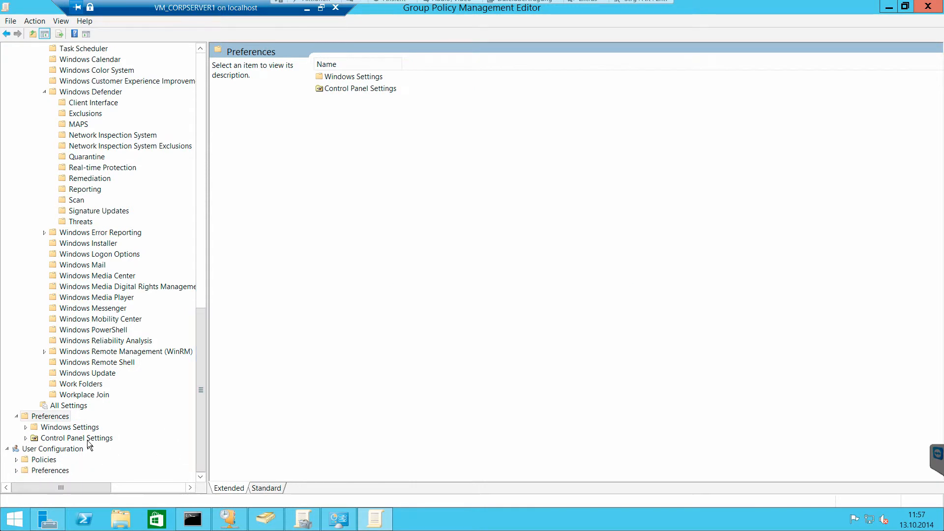
double_click(74, 427)
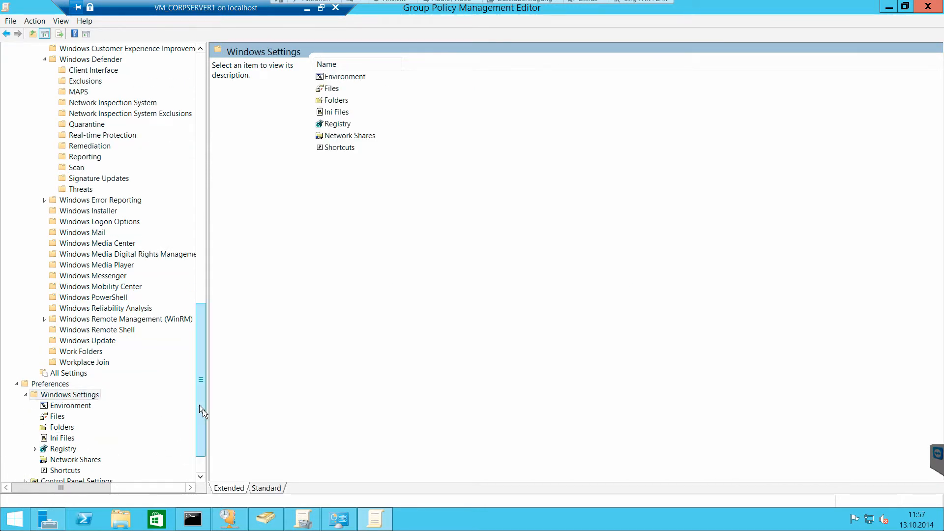
scroll(200, 409, down, 2)
double_click(43, 472)
double_click(43, 471)
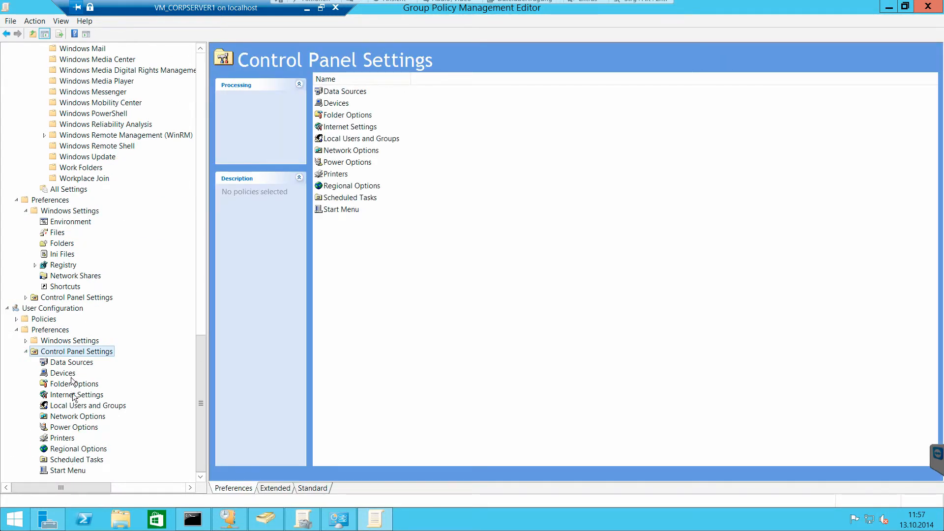
click(79, 449)
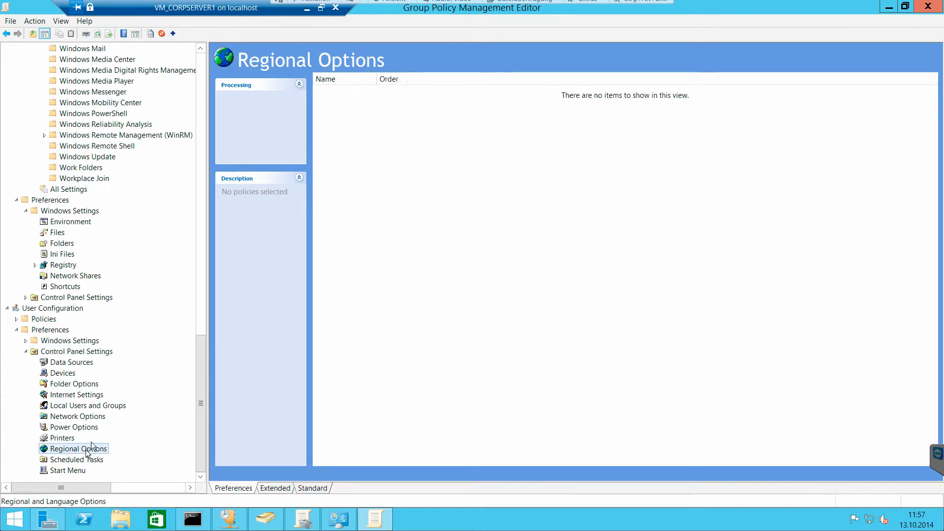
Create a Regional Options preference item with the German (Austria) user locale, reviewing its number, currency, time, date and common settings
right_click(366, 307)
mouse_move(384, 313)
click(482, 317)
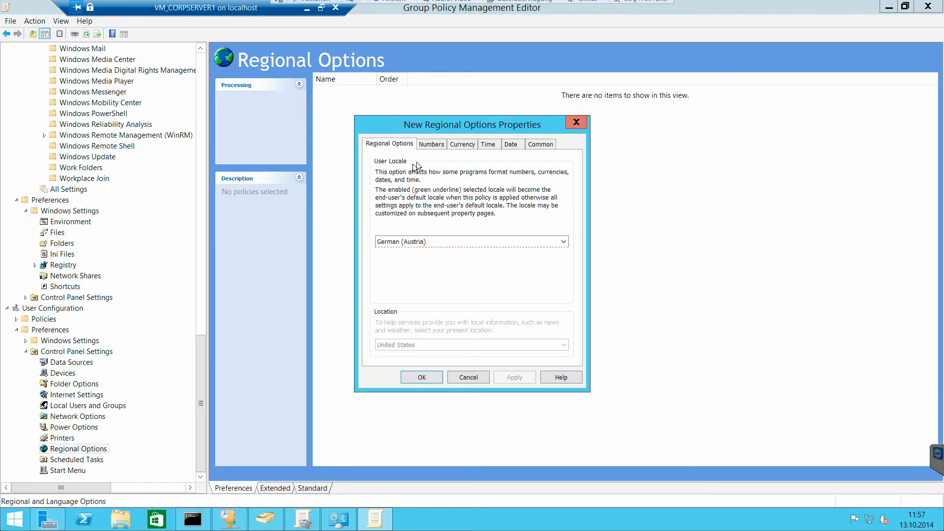
click(443, 242)
click(444, 250)
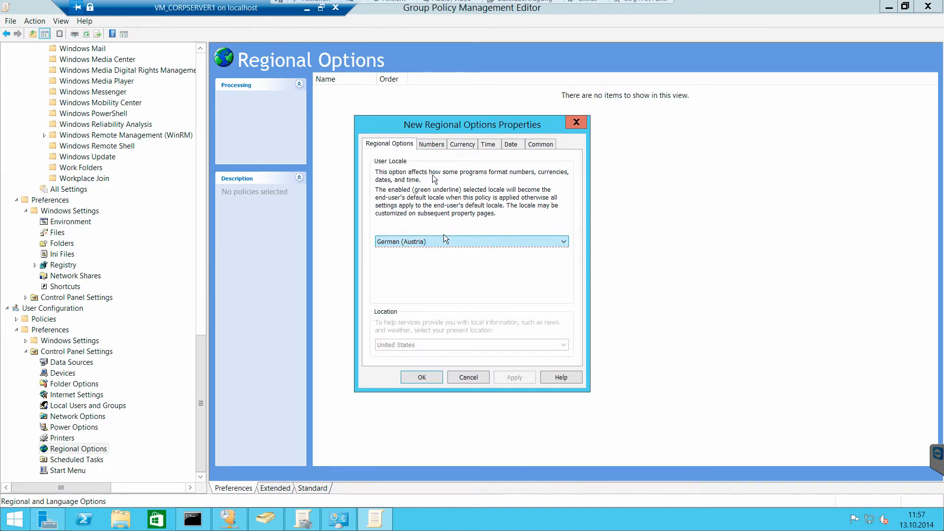
click(429, 144)
click(462, 144)
click(488, 144)
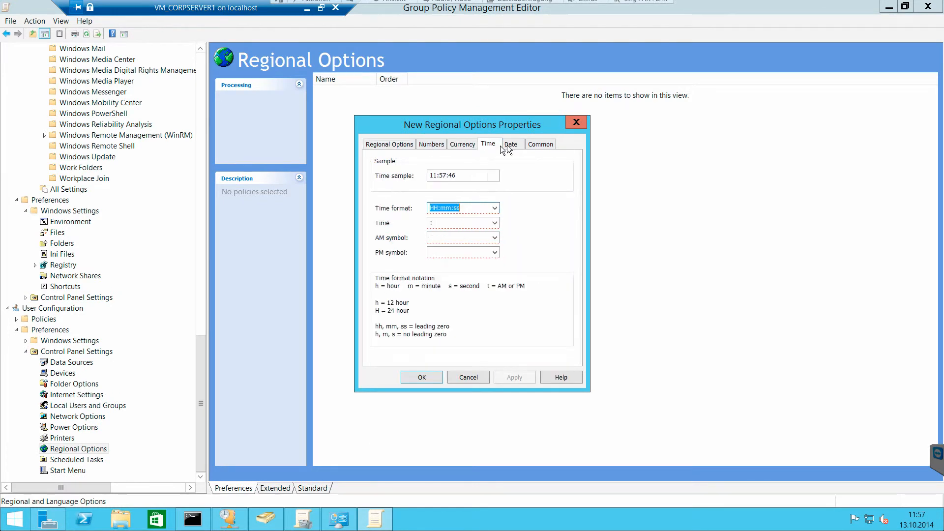
click(511, 144)
click(534, 146)
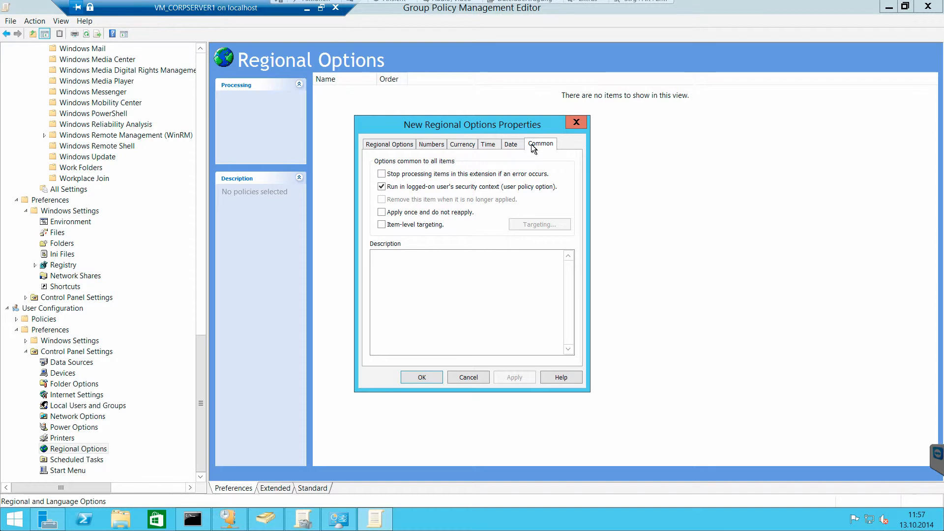
click(425, 379)
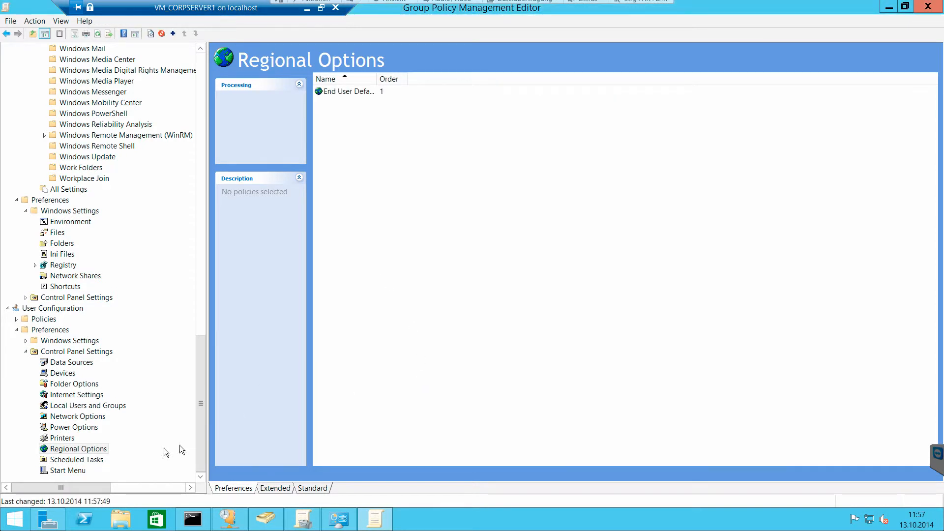
Start a new Folder Options (At least Windows Vista) item that shows full title-bar paths, hidden files and folders, and menus always
click(73, 385)
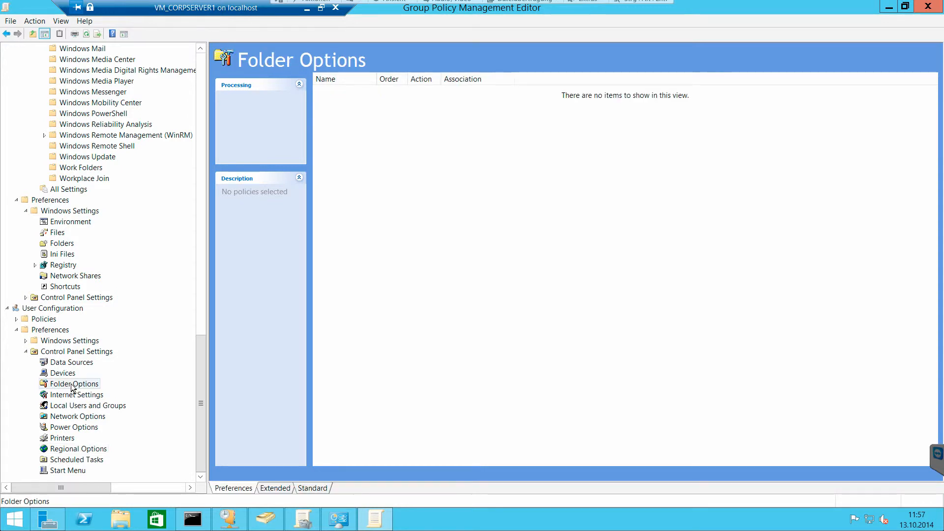
right_click(394, 169)
mouse_move(418, 176)
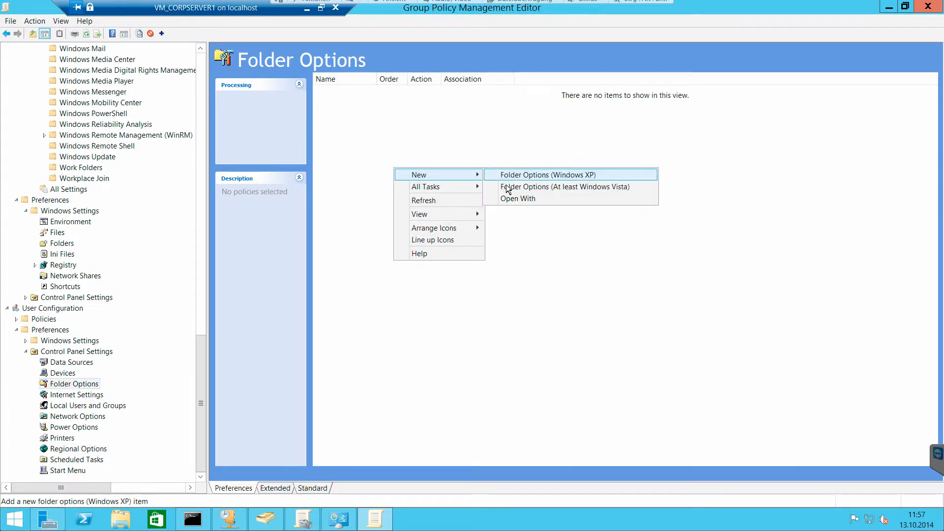
click(563, 187)
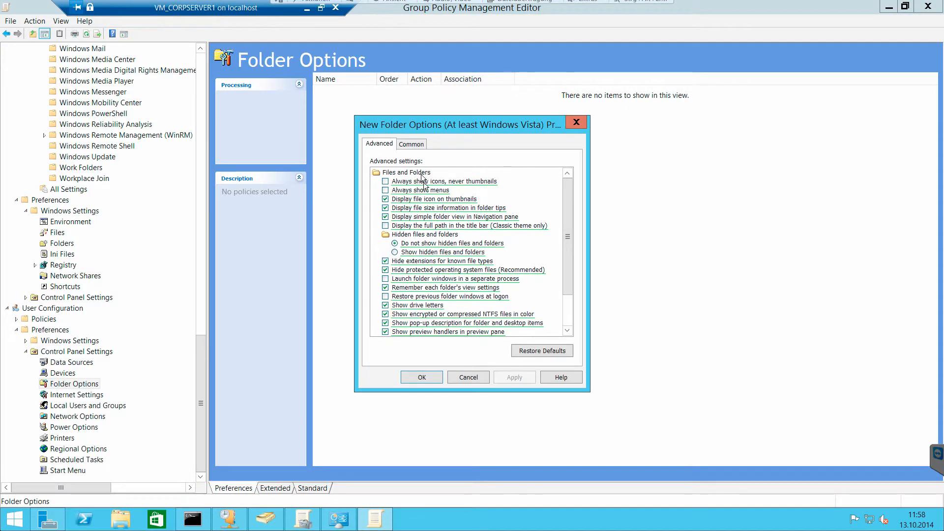
click(385, 181)
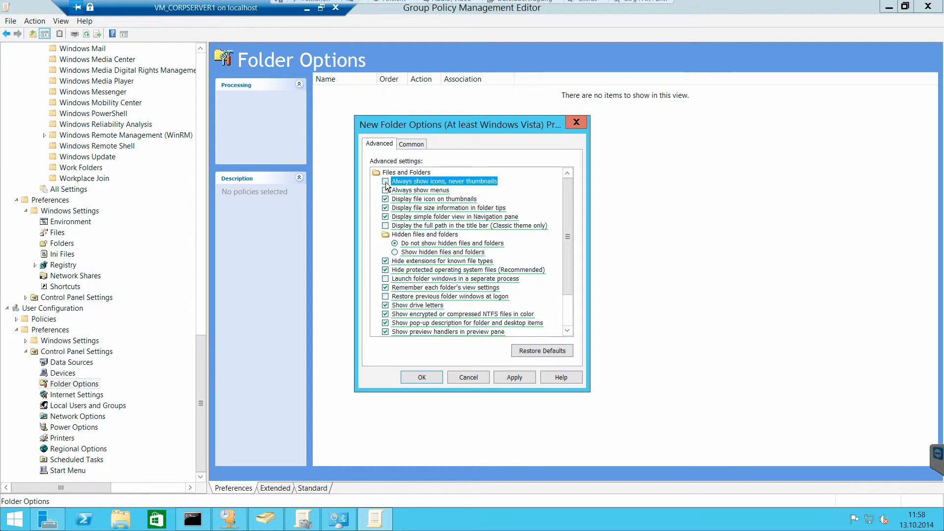
click(386, 226)
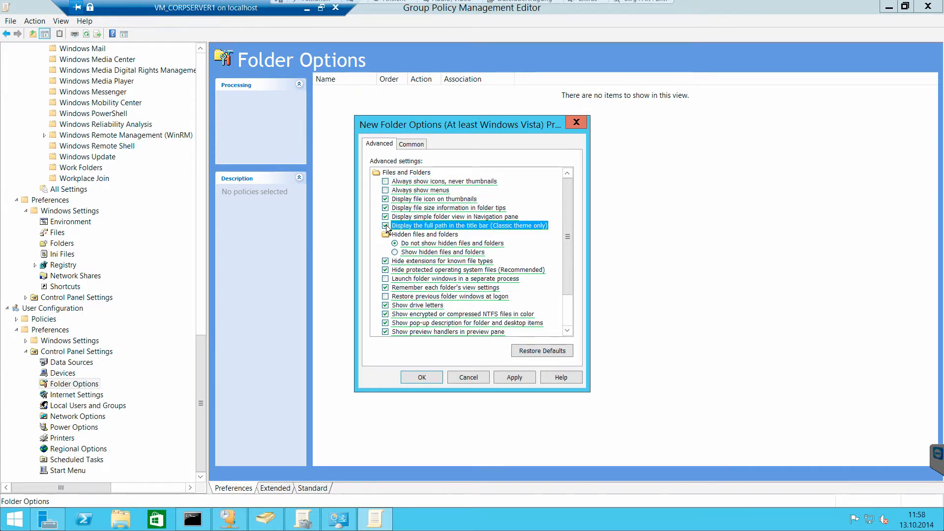
click(396, 252)
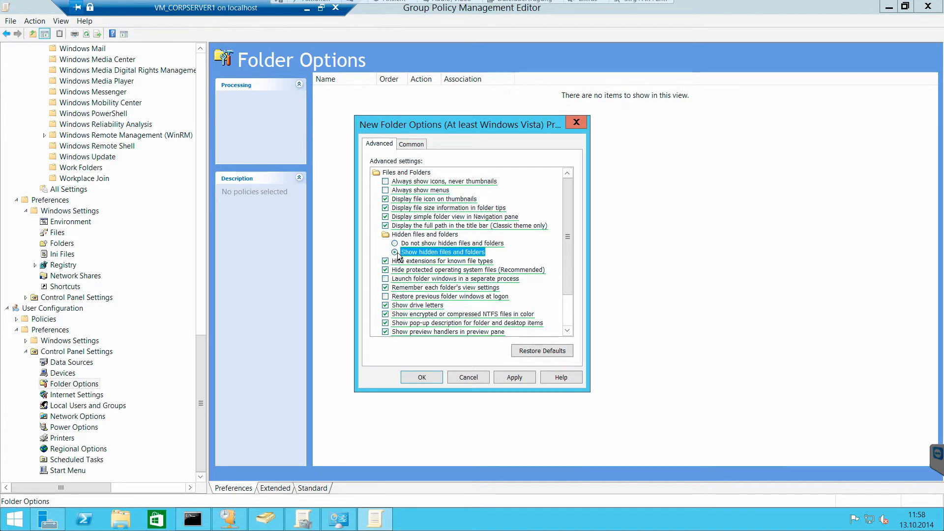
click(385, 191)
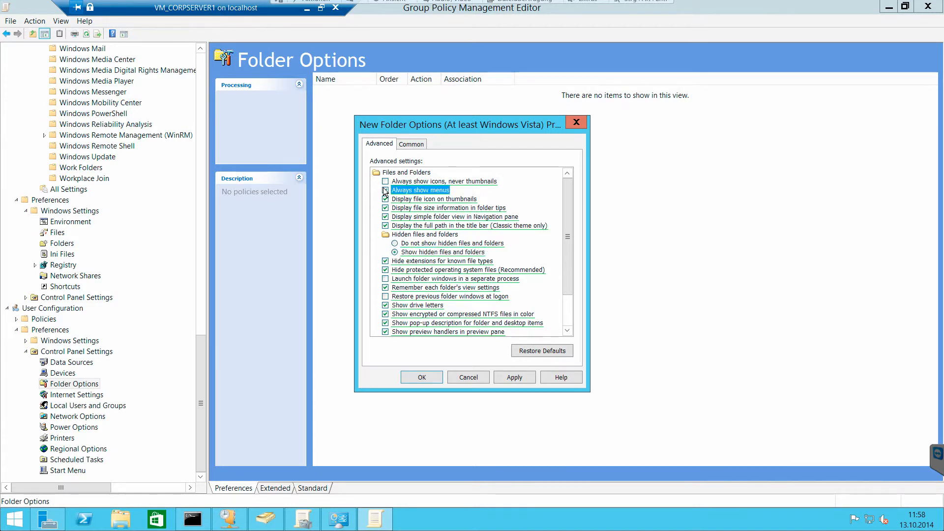
Turn off hiding file extensions and protected system files, enable separate-process folder windows, disable the Sharing Wizard, and save the folder options item
click(386, 269)
click(386, 261)
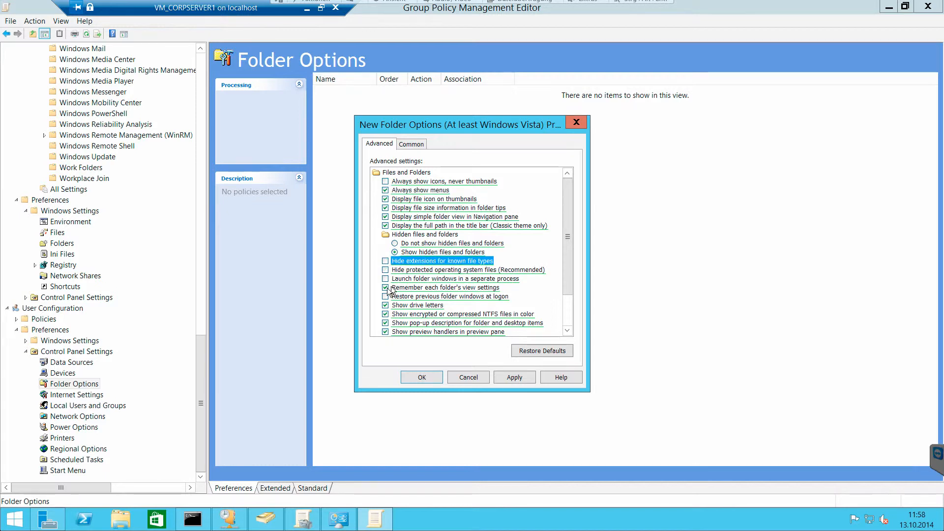
click(482, 280)
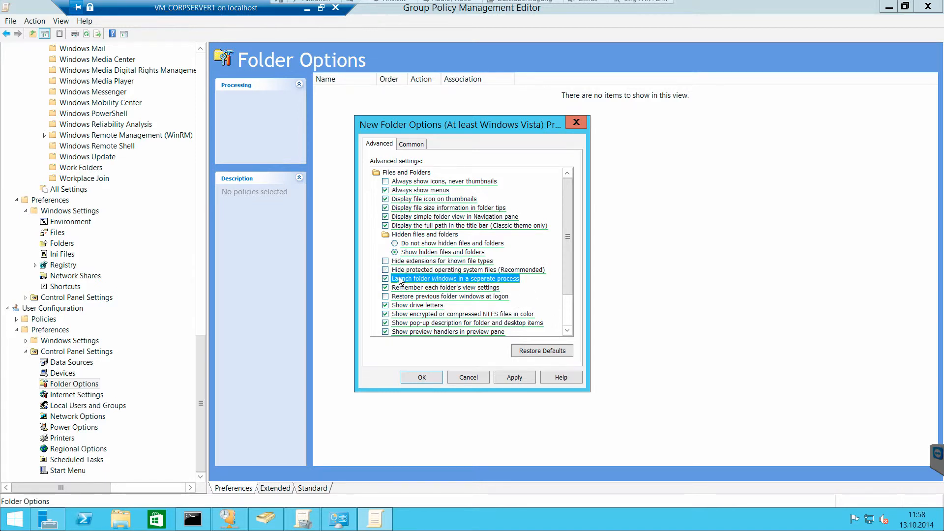
click(568, 304)
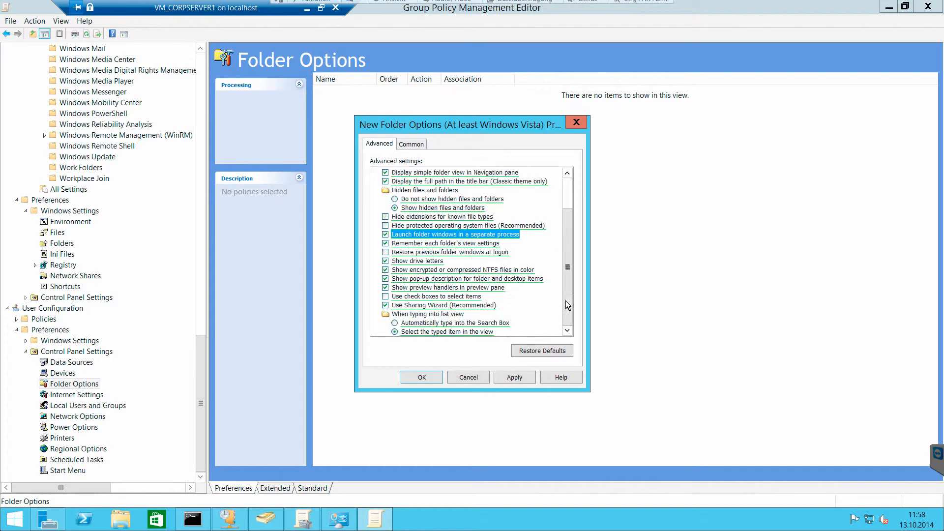
click(386, 305)
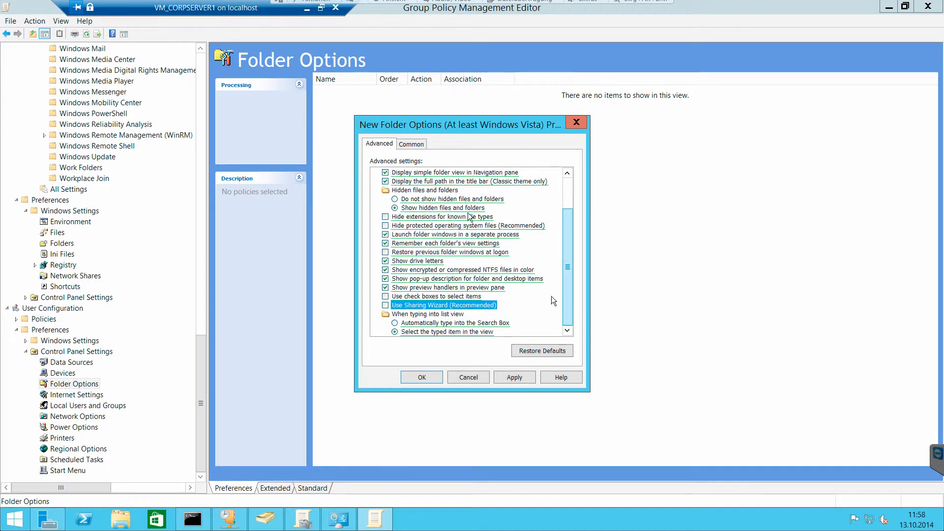
click(425, 144)
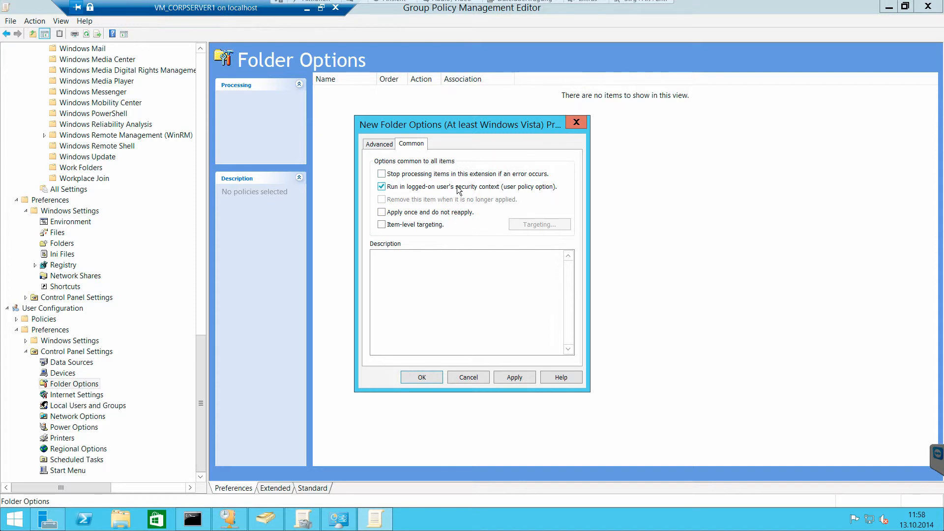
click(515, 377)
click(422, 376)
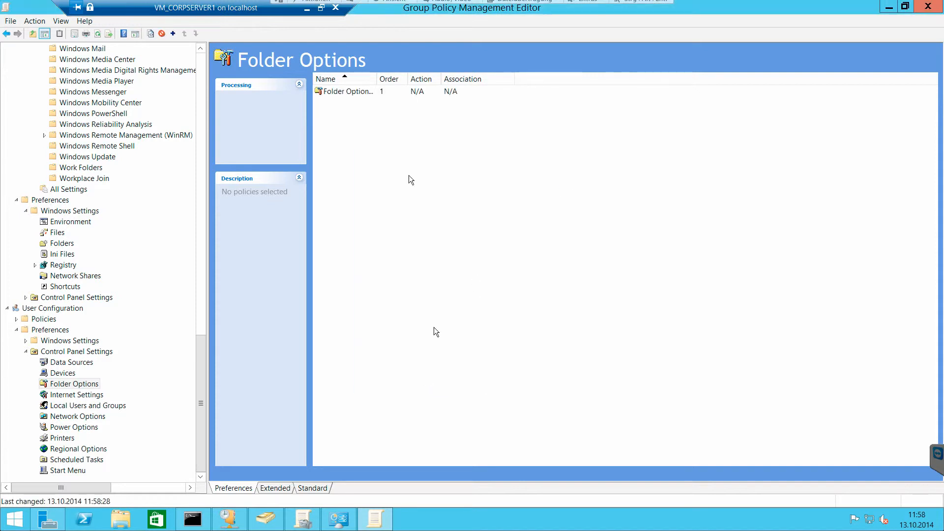
Reopen the saved Folder Options item to review its advanced settings, and check its processing details
double_click(370, 93)
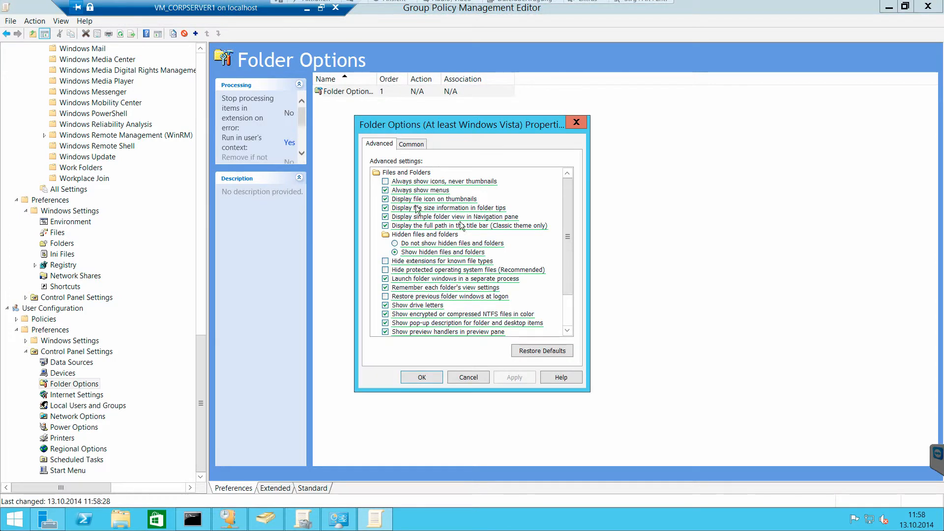
drag(569, 256, 569, 303)
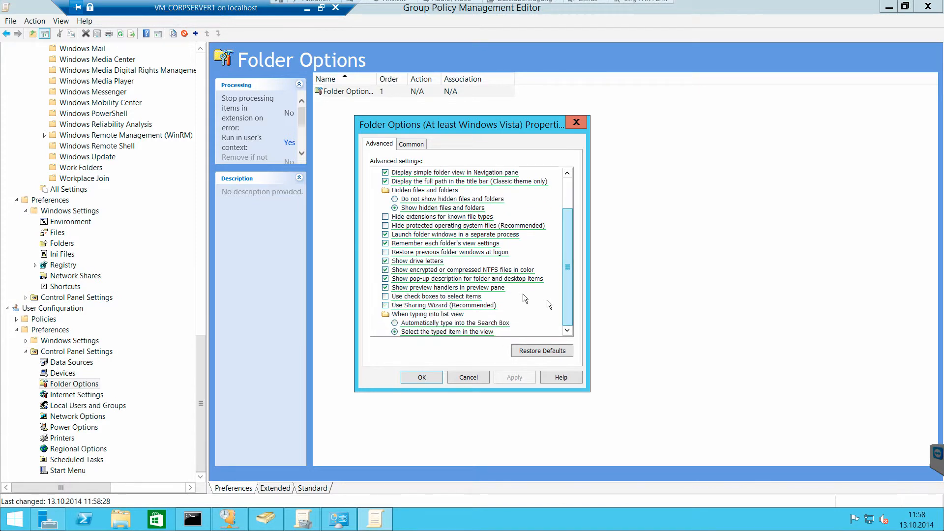
click(500, 288)
click(500, 287)
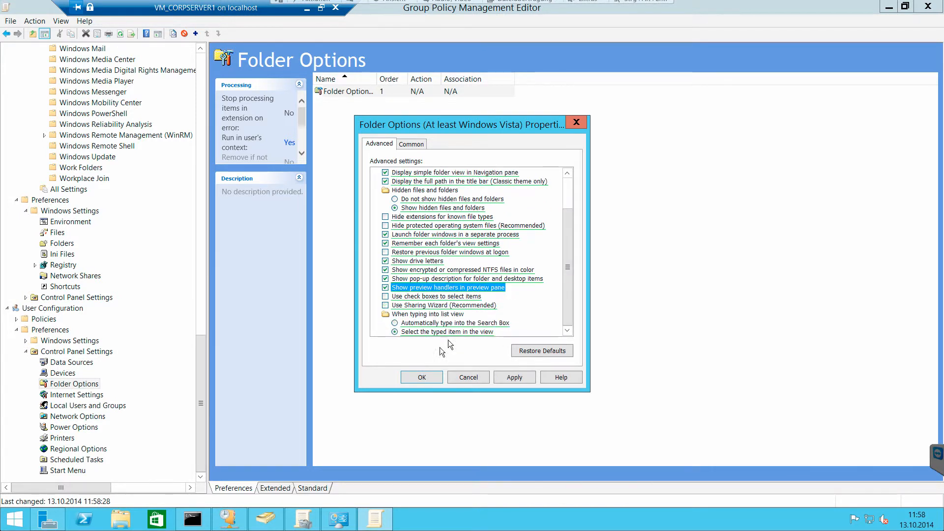
click(437, 376)
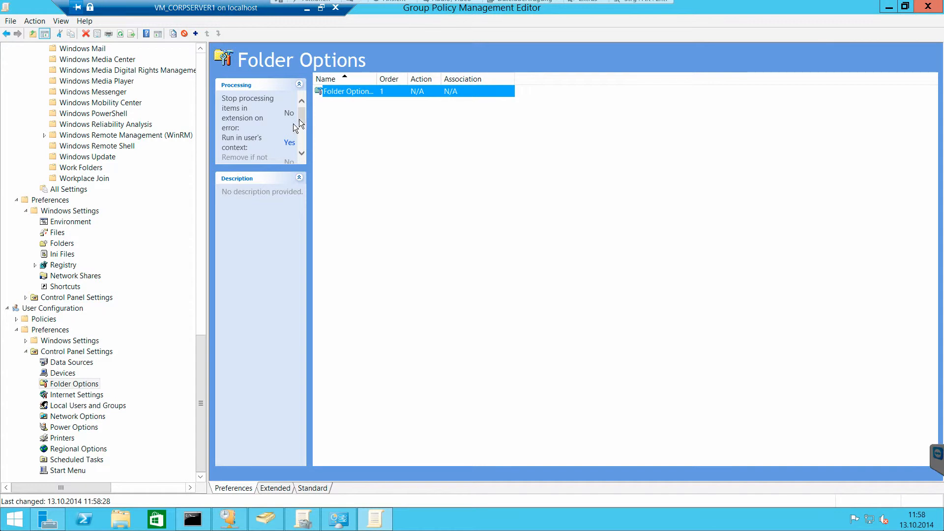
mouse_move(303, 121)
mouse_down()
mouse_move(302, 104)
mouse_move(302, 136)
mouse_up()
click(70, 471)
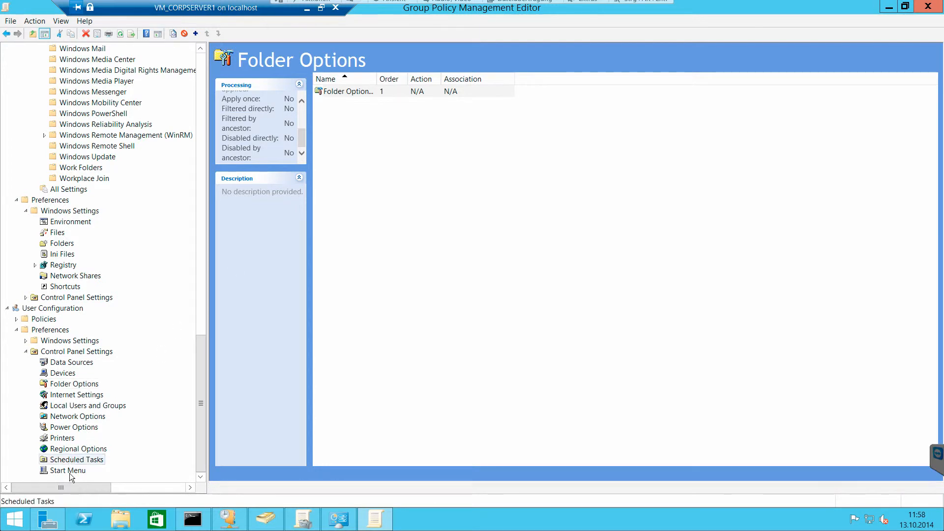
right_click(447, 160)
mouse_move(491, 166)
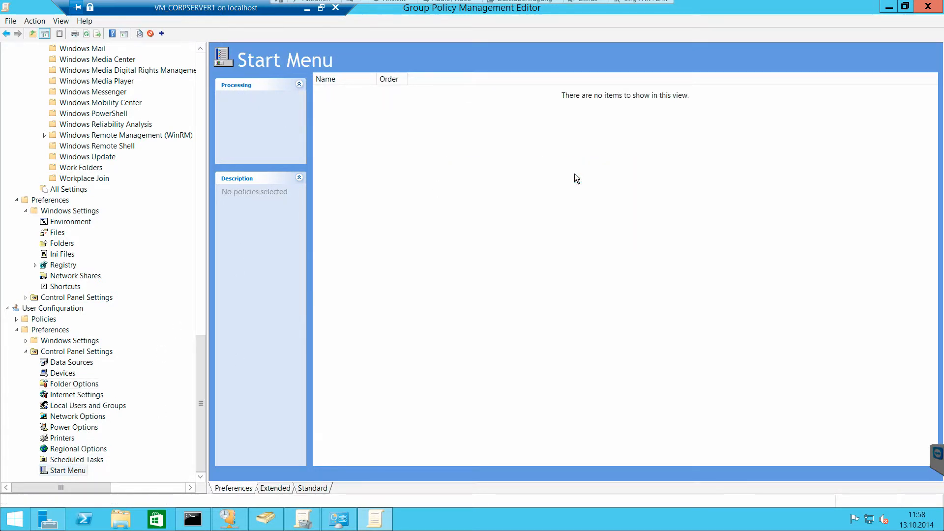
click(576, 177)
drag(571, 186, 568, 221)
click(466, 377)
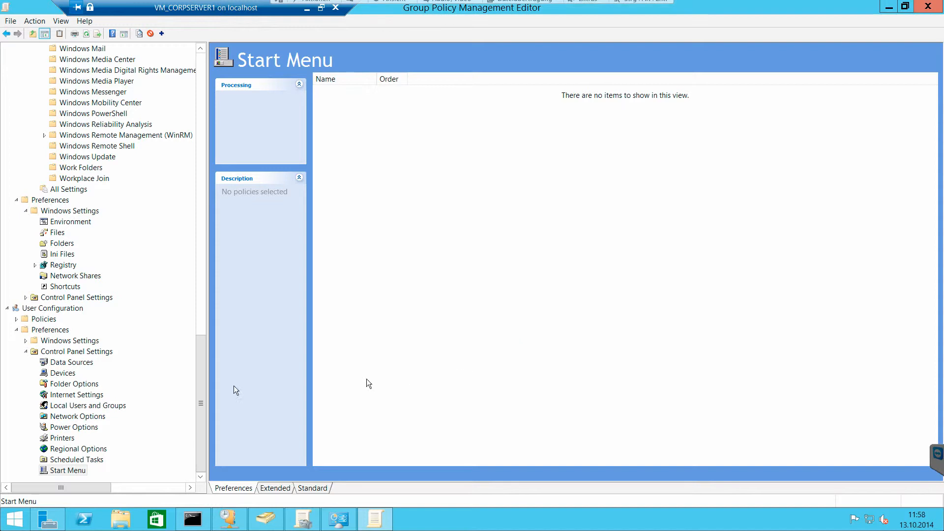
click(98, 396)
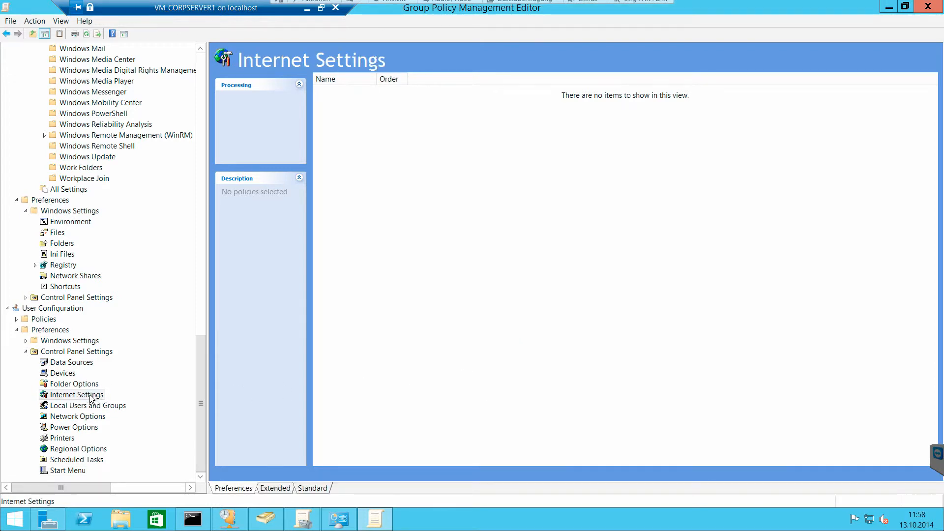
right_click(381, 189)
mouse_move(423, 195)
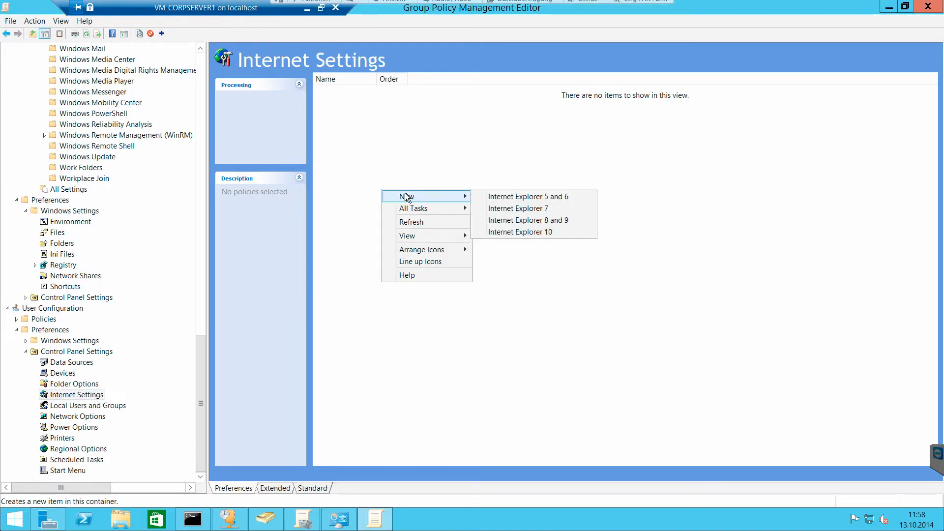
click(554, 232)
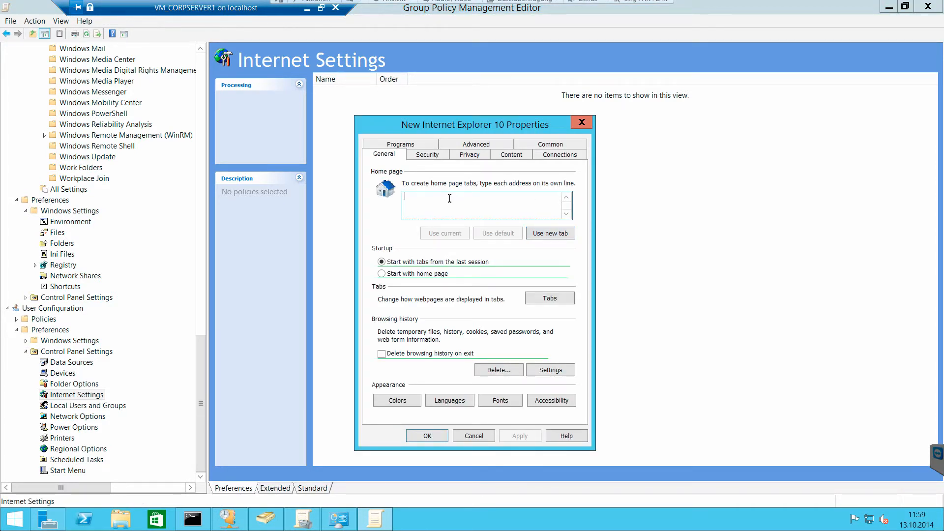
text(http://www.cnn.com)
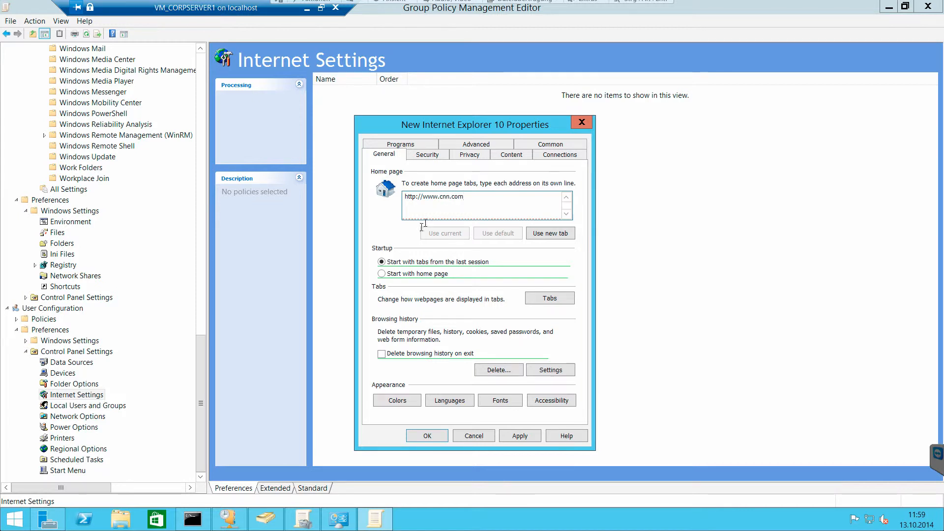
click(520, 436)
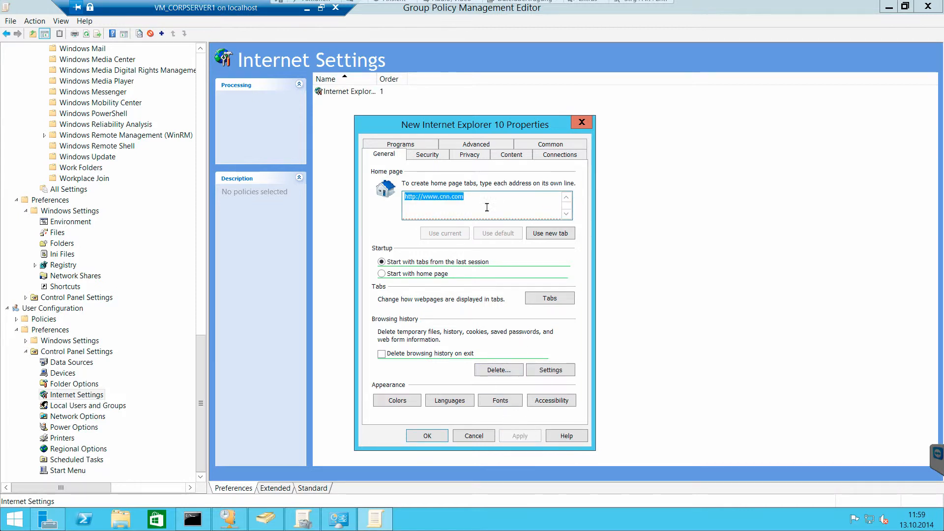
click(428, 436)
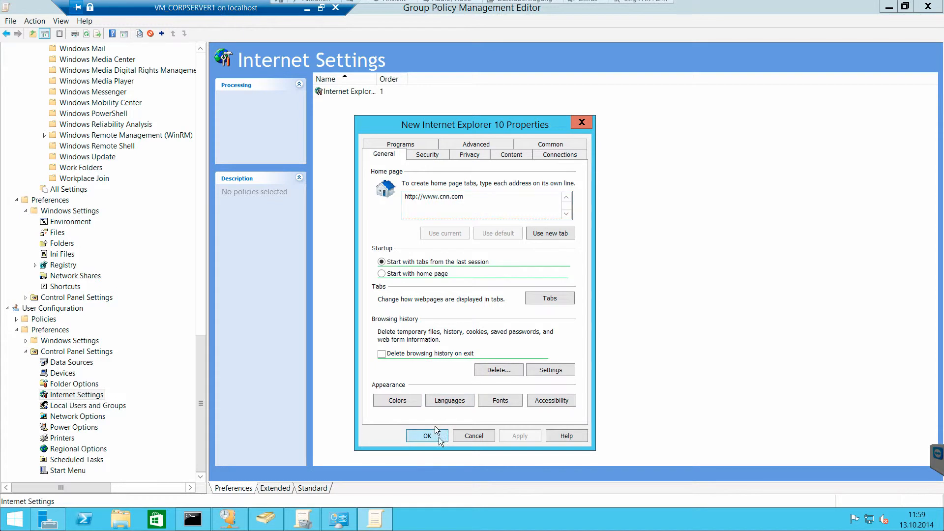
Reopen the Internet Explorer 10 item to verify its home page, and check which tasks are available for it
double_click(378, 93)
click(483, 206)
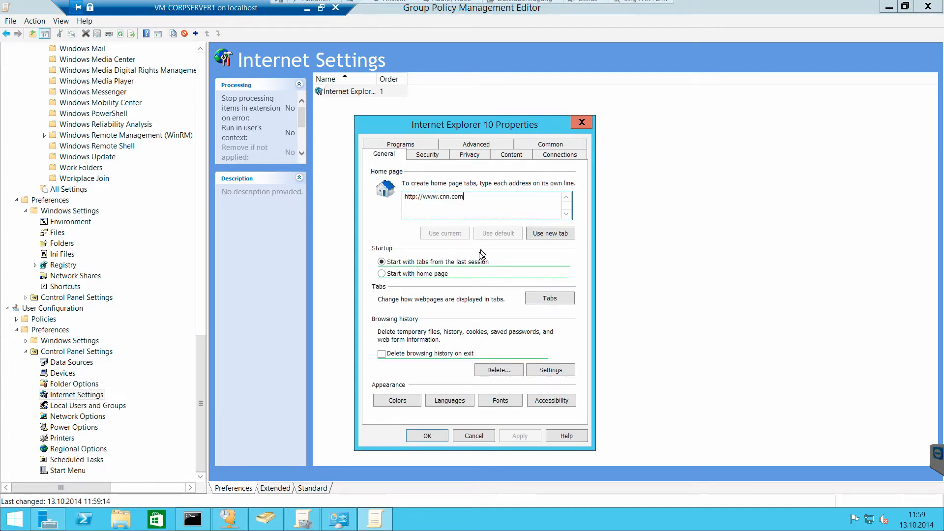
click(427, 435)
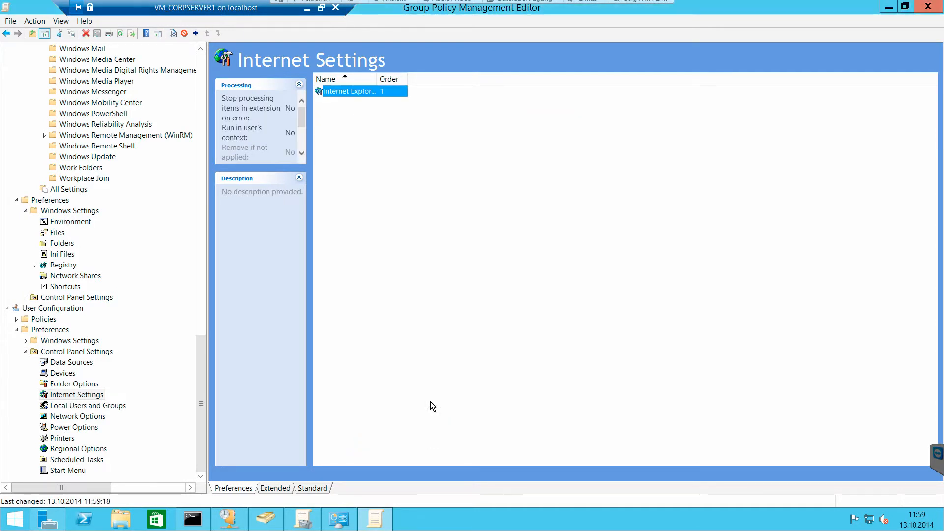
right_click(375, 90)
mouse_move(394, 98)
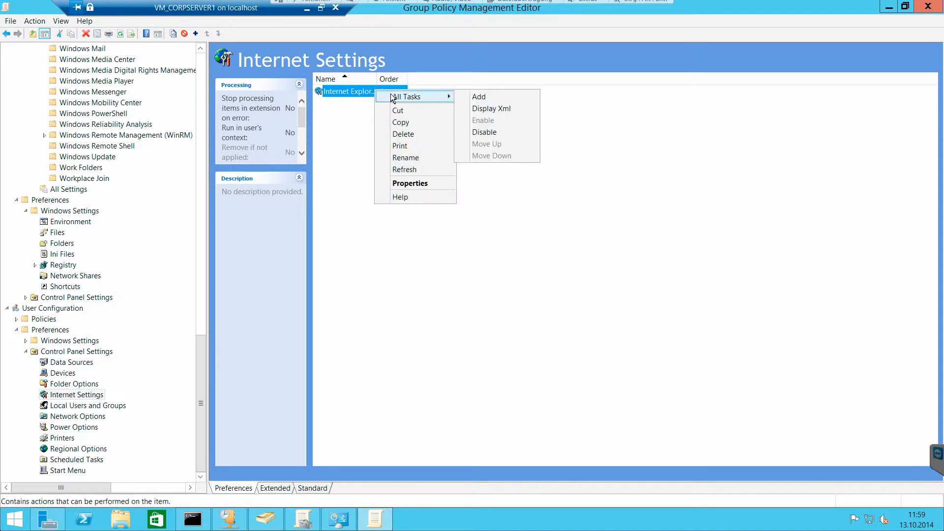
click(409, 217)
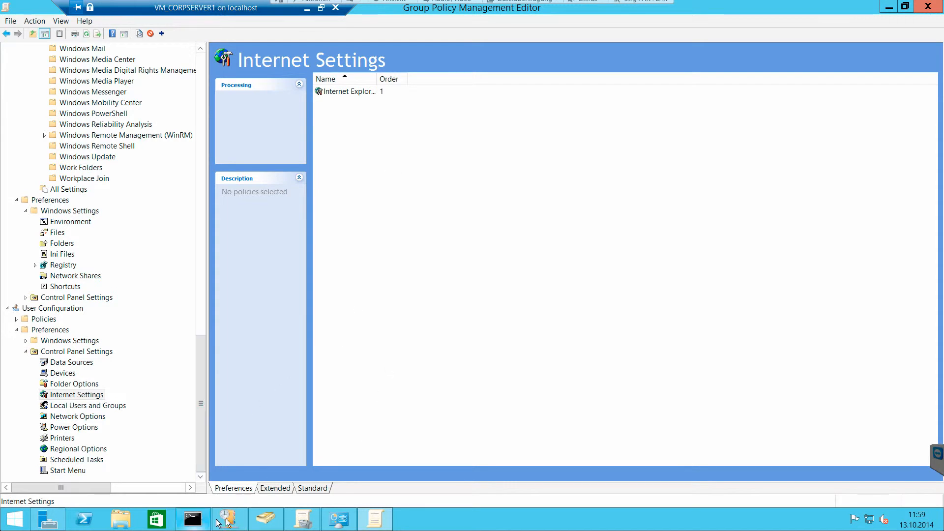
Close the policy editor and check the links and security filtering of GPO_CLIENTS_ONLY
click(11, 20)
click(20, 47)
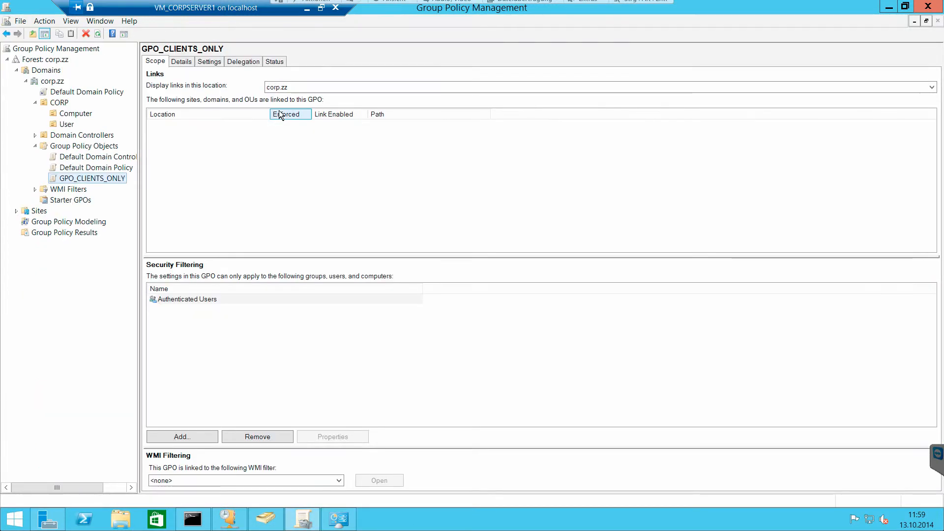
click(181, 147)
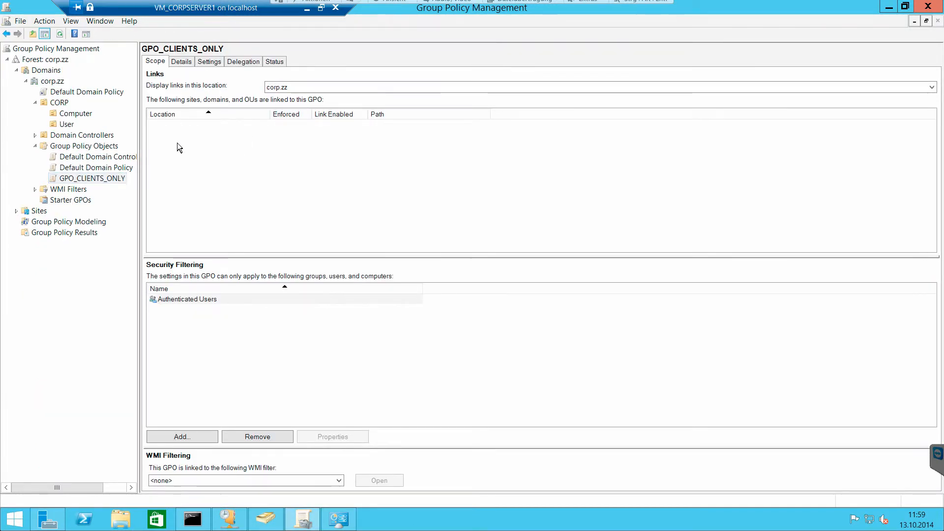
click(123, 178)
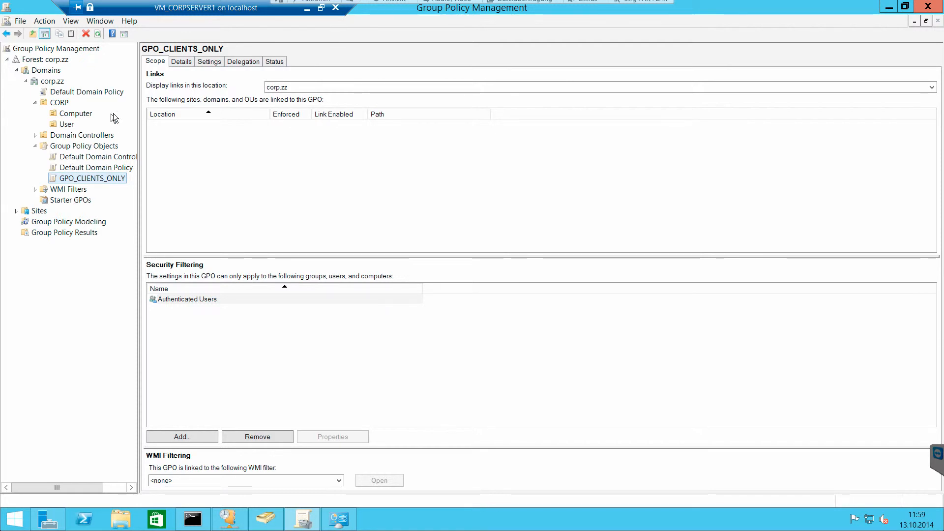
click(182, 132)
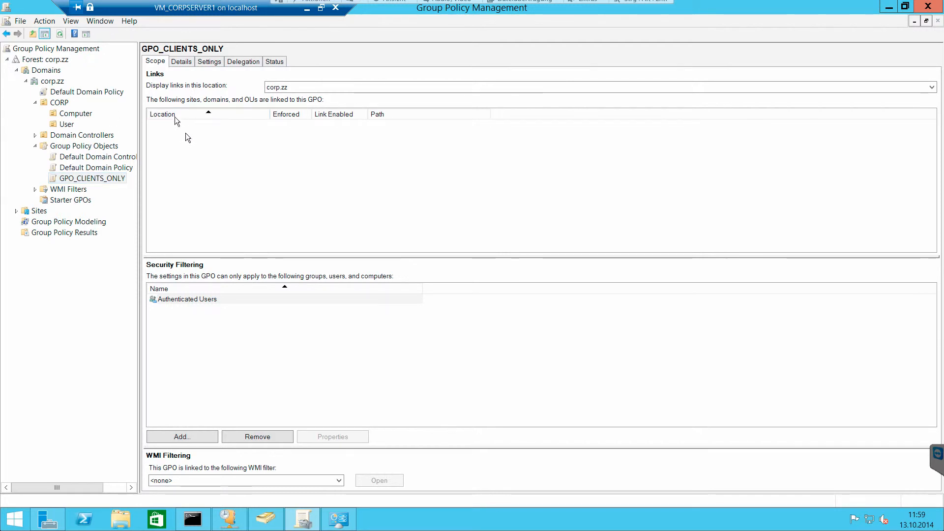
Review the details, GPO status options, settings, delegation and replication status of GPO_CLIENTS_ONLY
click(186, 61)
click(210, 63)
click(181, 61)
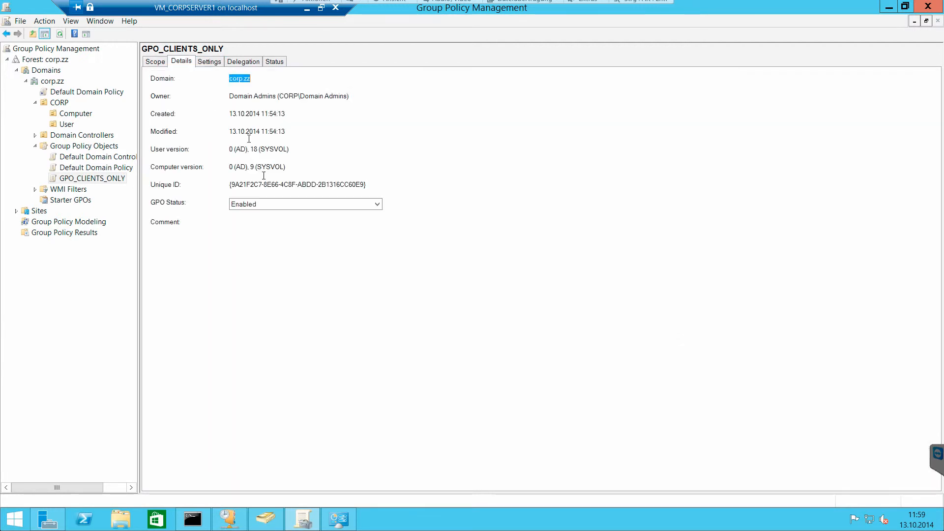
click(263, 204)
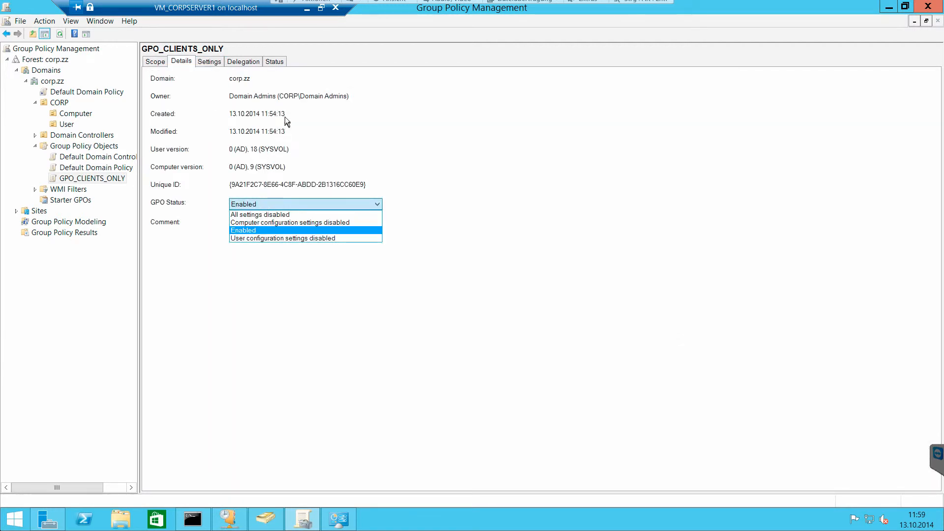
click(221, 61)
click(211, 61)
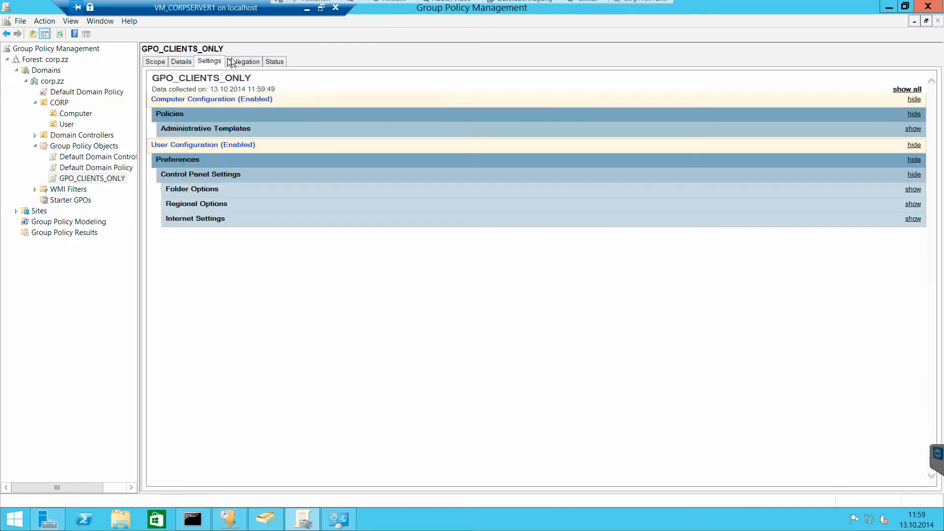
click(246, 62)
click(273, 62)
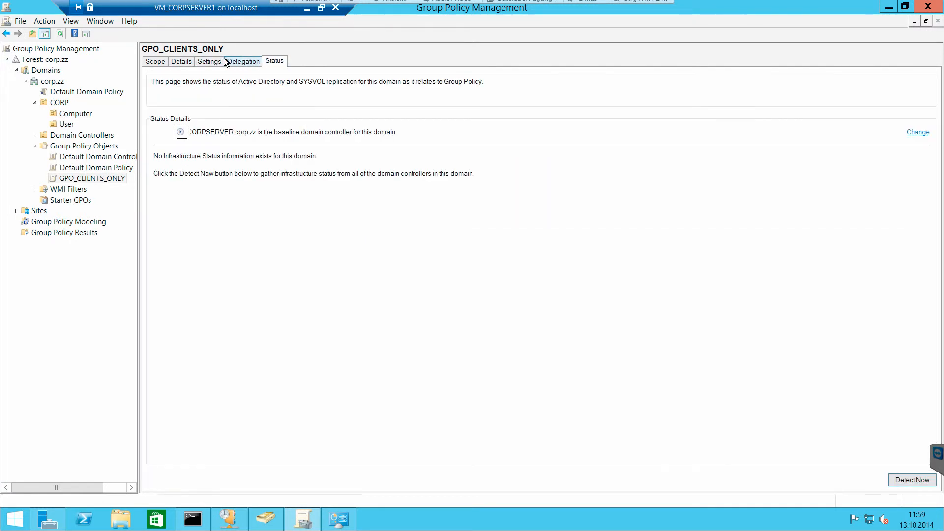
Review the computer policy settings of GPO_CLIENTS_ONLY for Windows Update, Windows Defender and Internet Explorer in its settings report
click(220, 61)
click(261, 129)
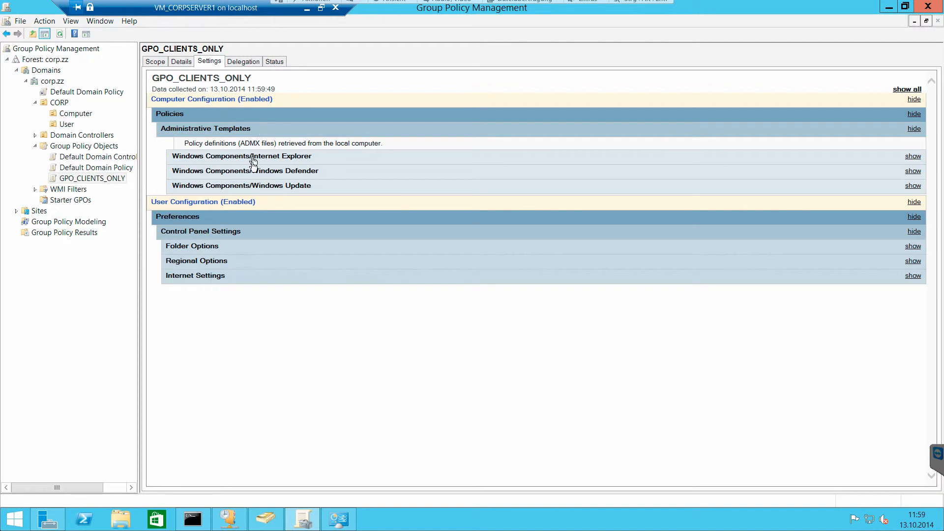
click(254, 186)
click(302, 172)
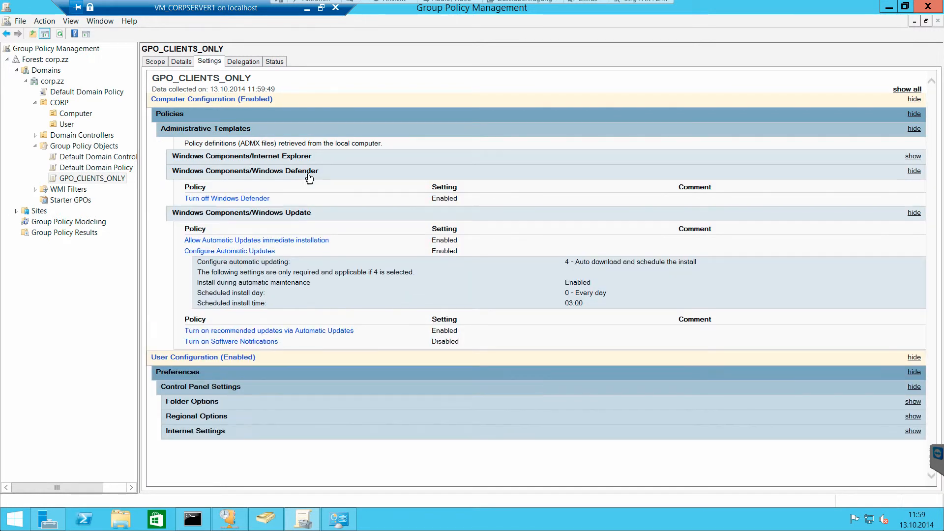
click(318, 159)
scroll(359, 238, down, 3)
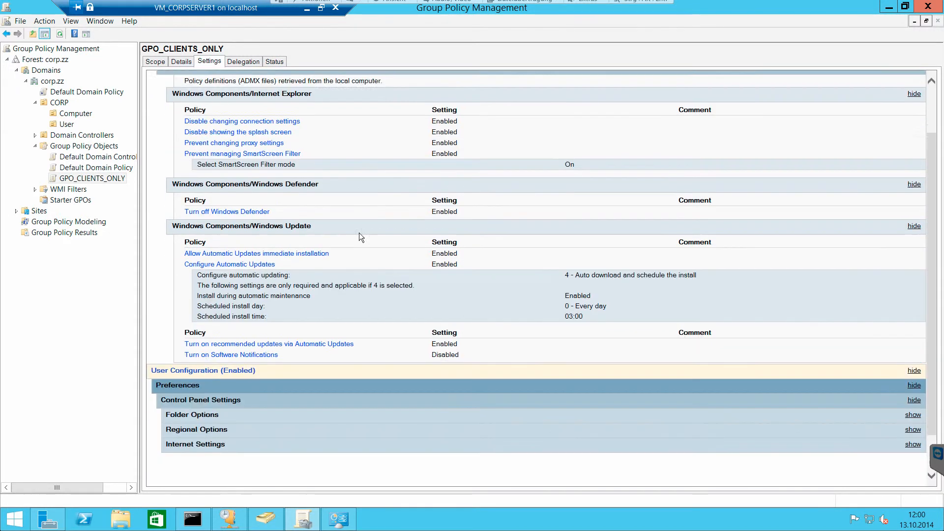
Examine the user preferences in the settings report, covering the Internet Explorer 10 item, Folder Options and Regional Options
click(245, 398)
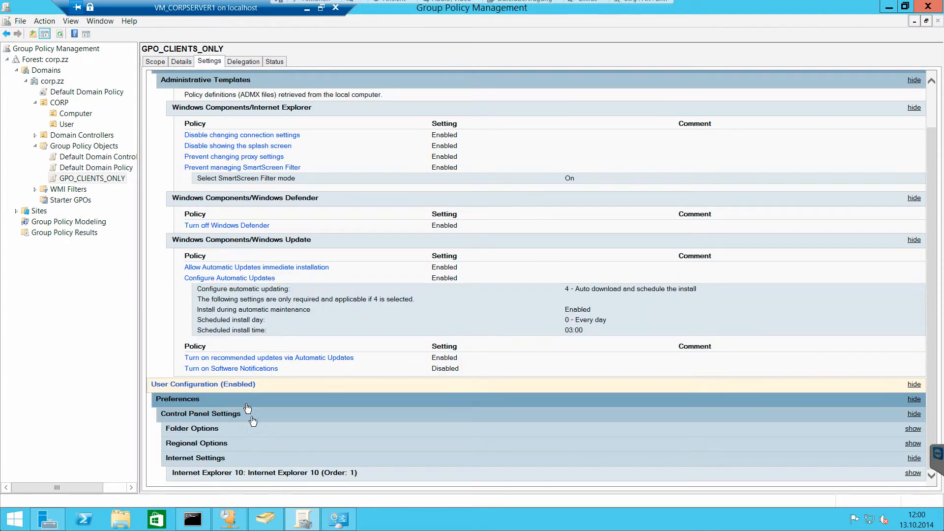
scroll(418, 357, down, 1)
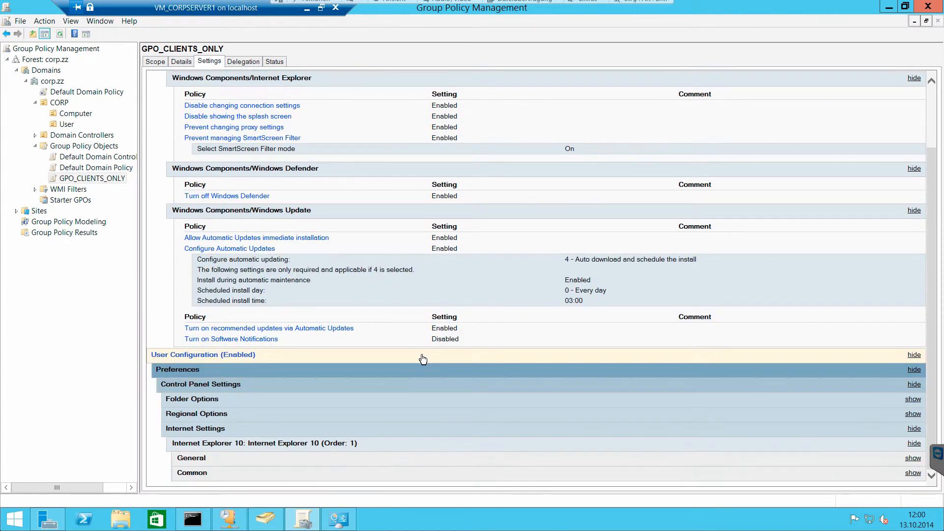
click(291, 469)
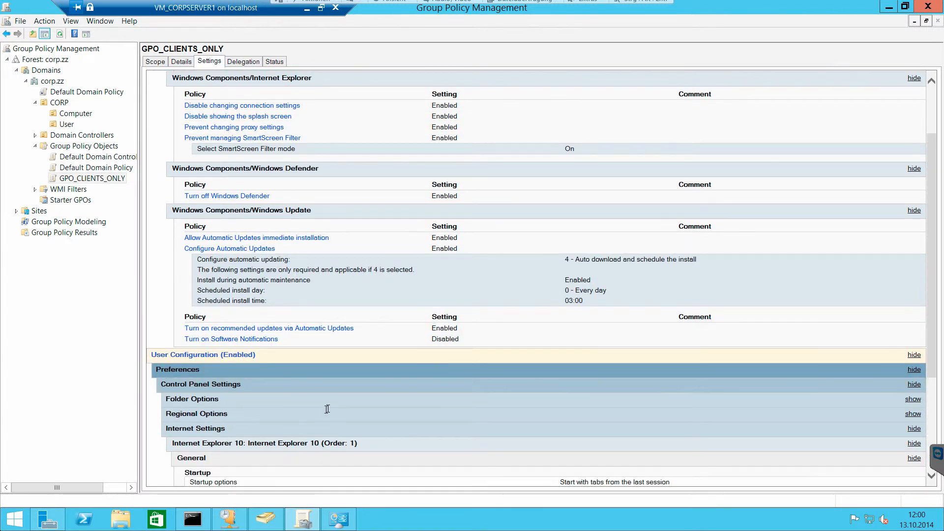
scroll(319, 404, down, 4)
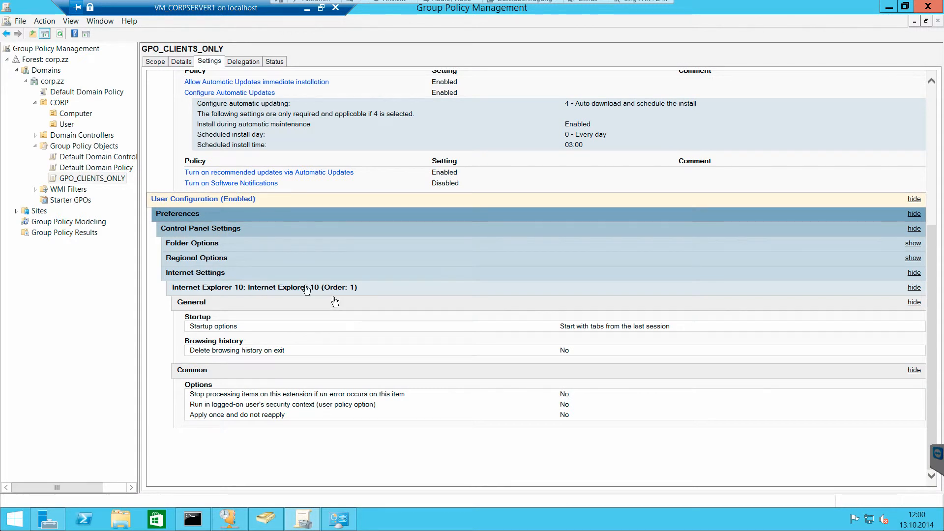
click(284, 273)
click(229, 457)
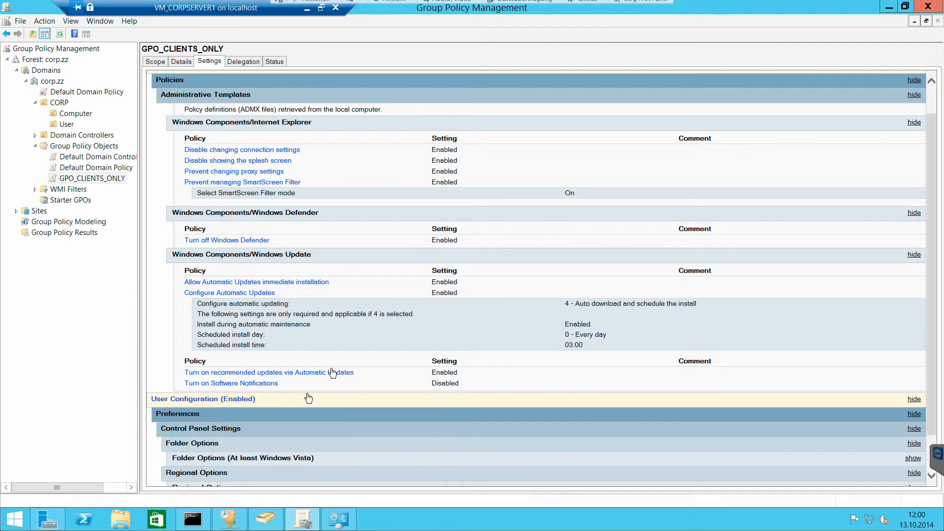
click(238, 444)
scroll(338, 362, down, 1)
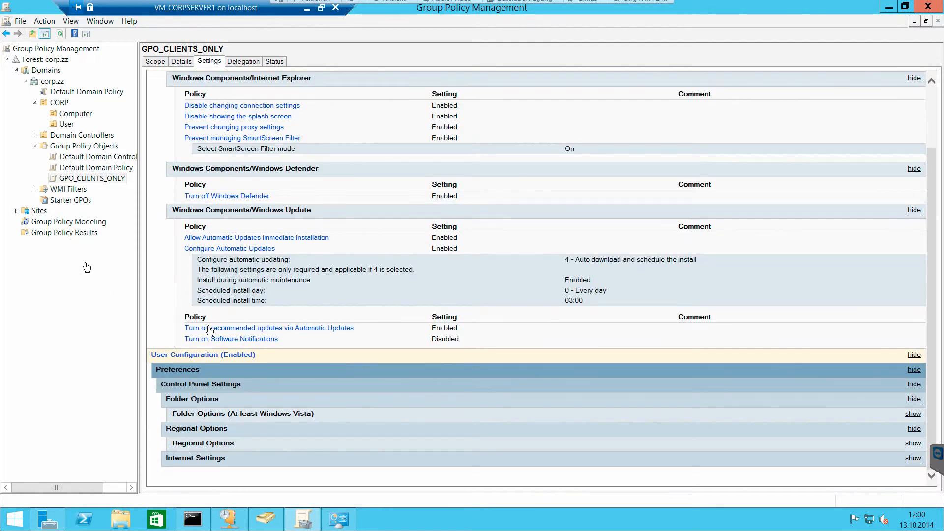
Check the GPO status options and the other actions available for GPO_CLIENTS_ONLY without applying any
right_click(70, 182)
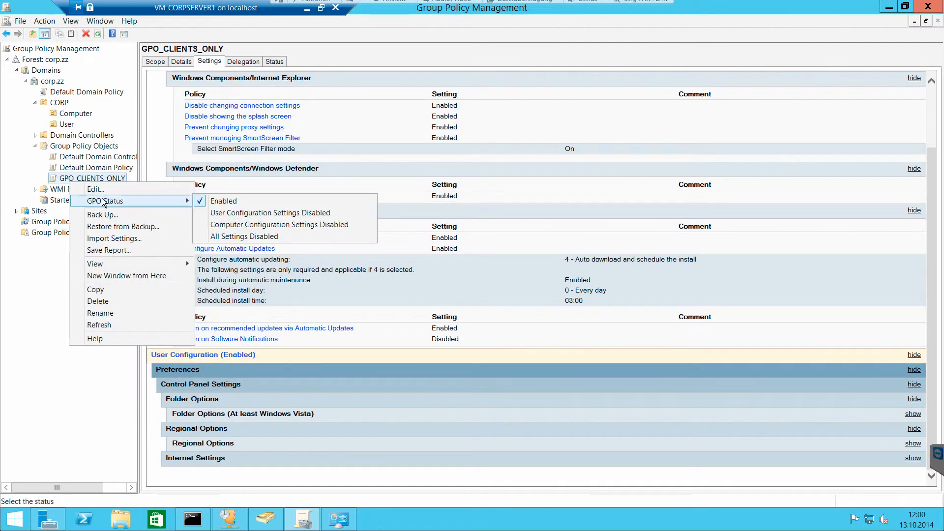
mouse_move(123, 201)
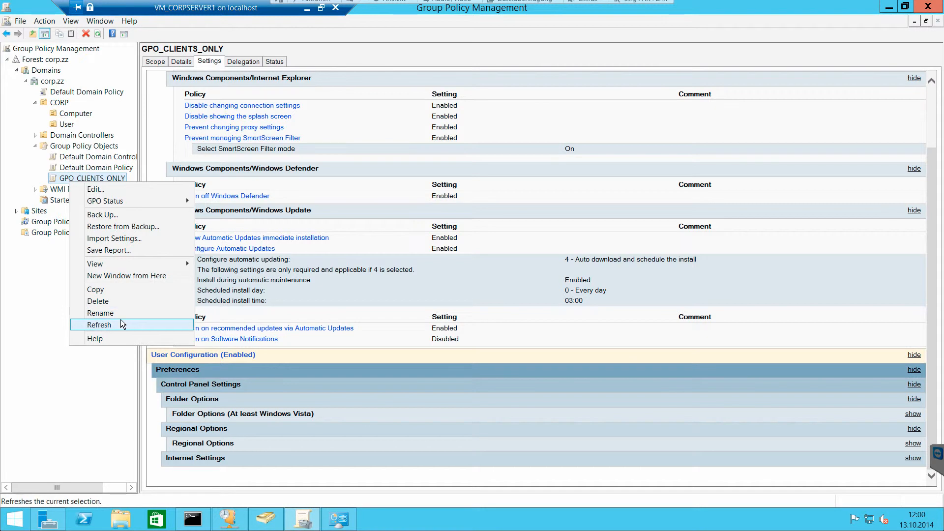
click(61, 273)
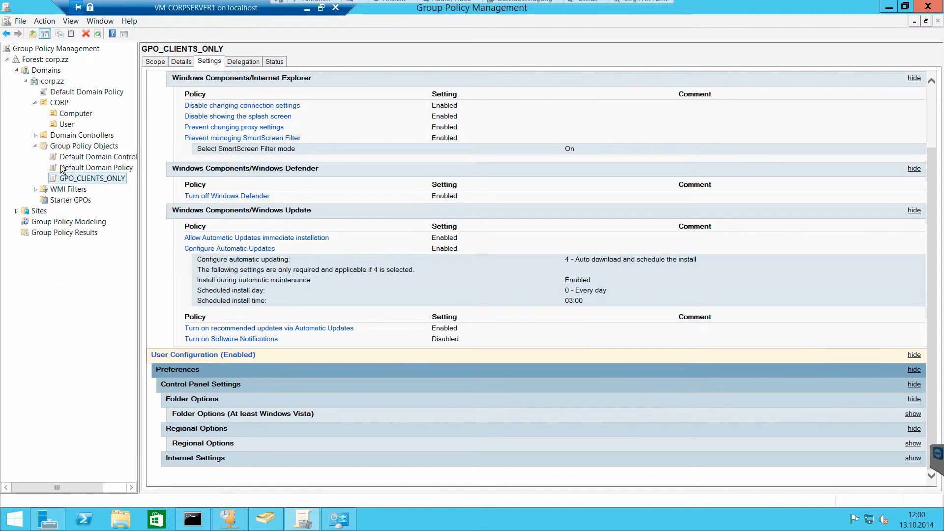
click(80, 180)
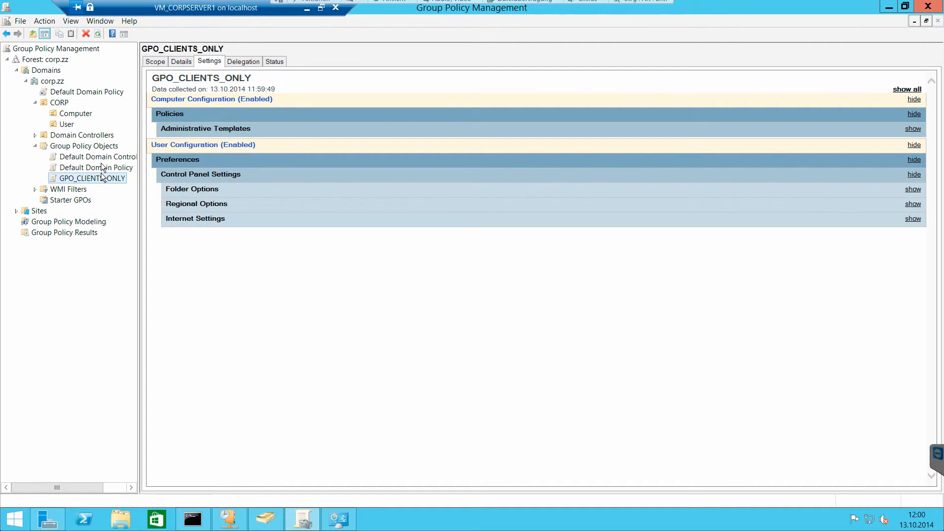
Link the existing GPO_CLIENTS_ONLY from the corp.zz domain to the Computer organizational unit under CORP
click(77, 114)
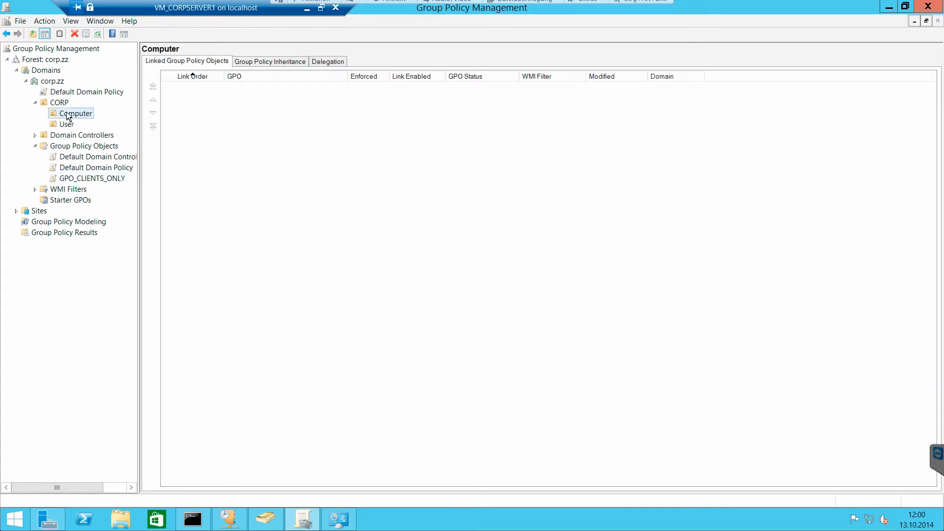
right_click(67, 116)
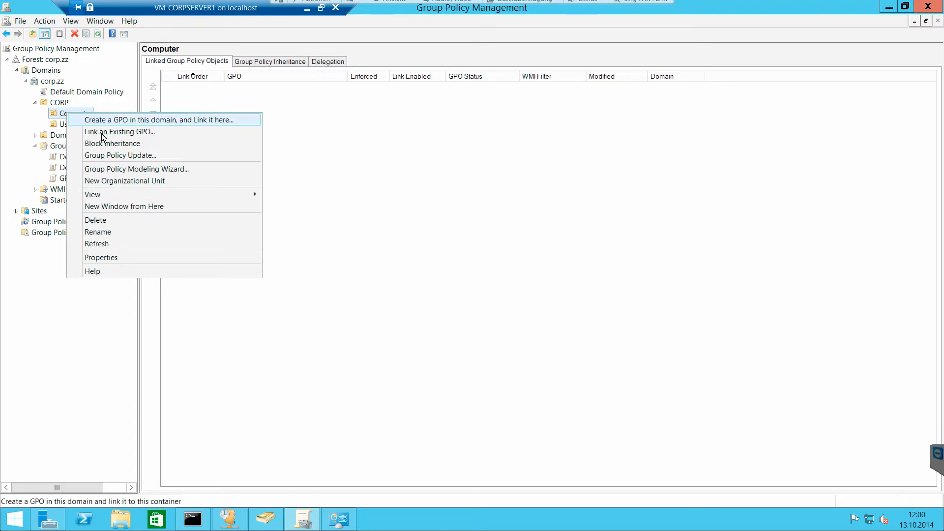
click(152, 133)
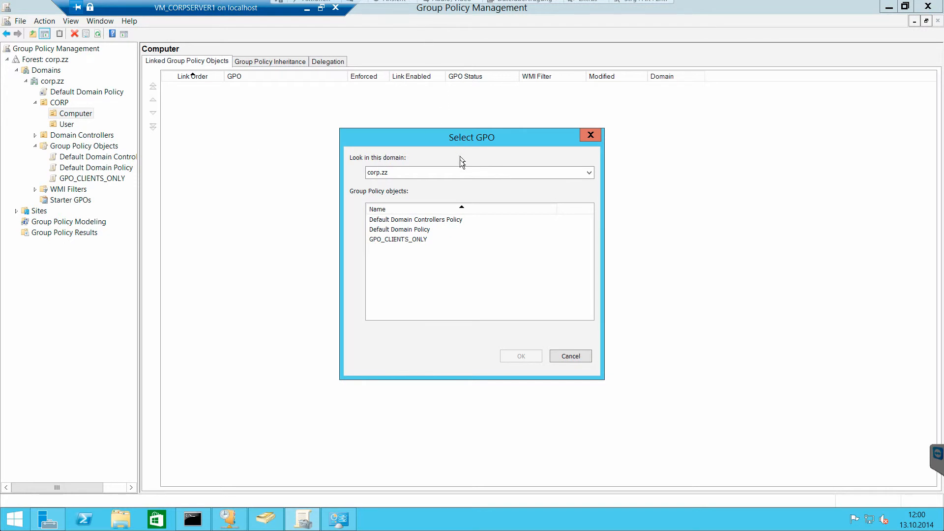
click(457, 173)
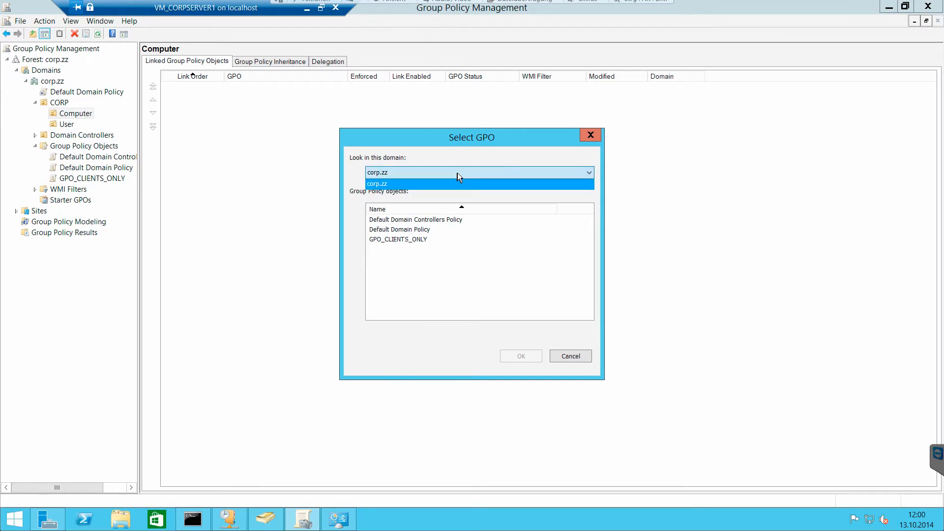
click(392, 185)
click(405, 240)
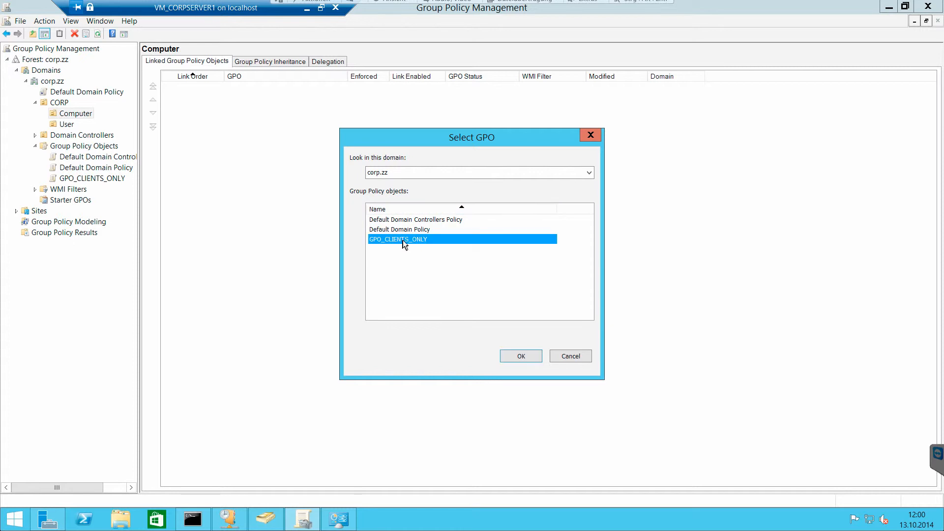
double_click(403, 240)
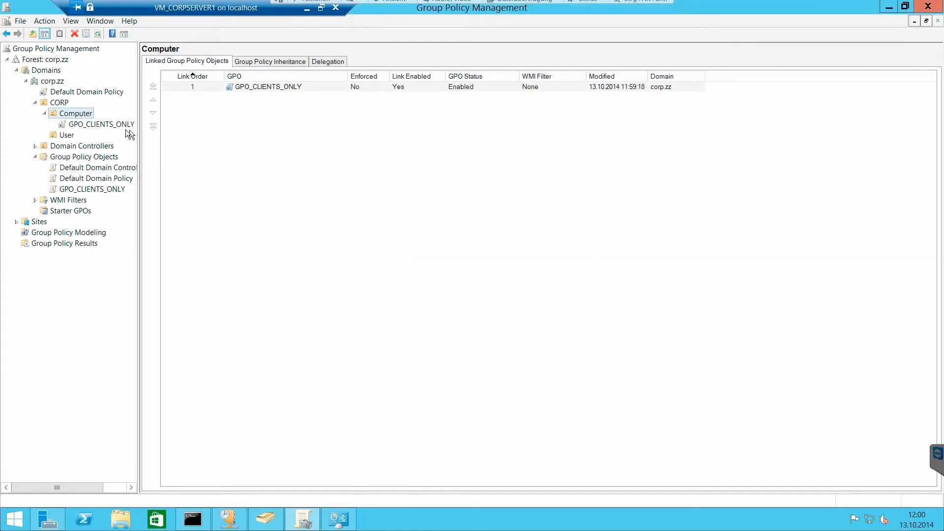
Check the scope of the GPO_CLIENTS_ONLY link under the Computer unit, including its linked location
click(80, 125)
click(562, 288)
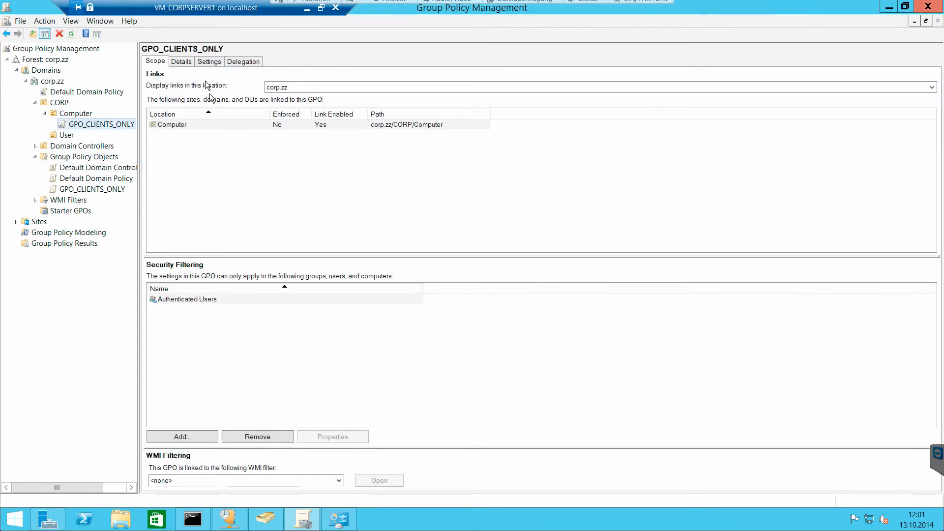
click(182, 125)
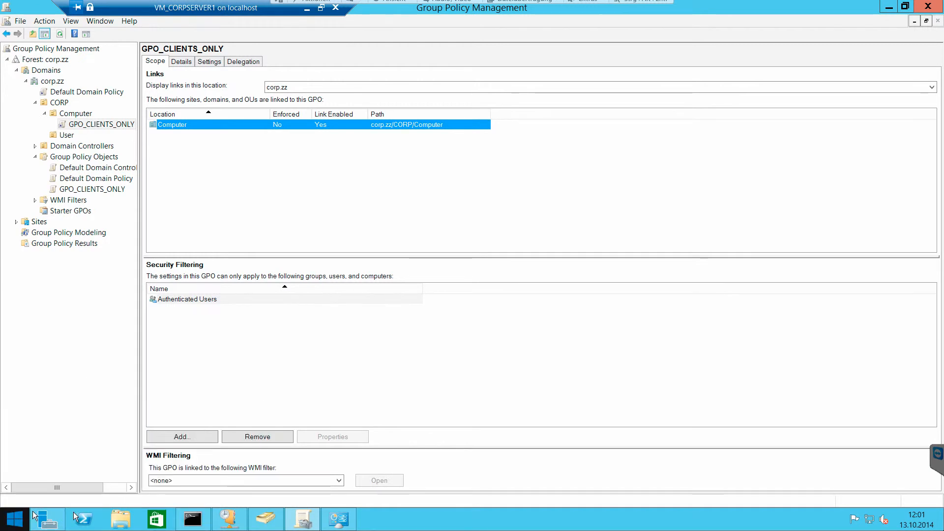
mouse_move(206, 520)
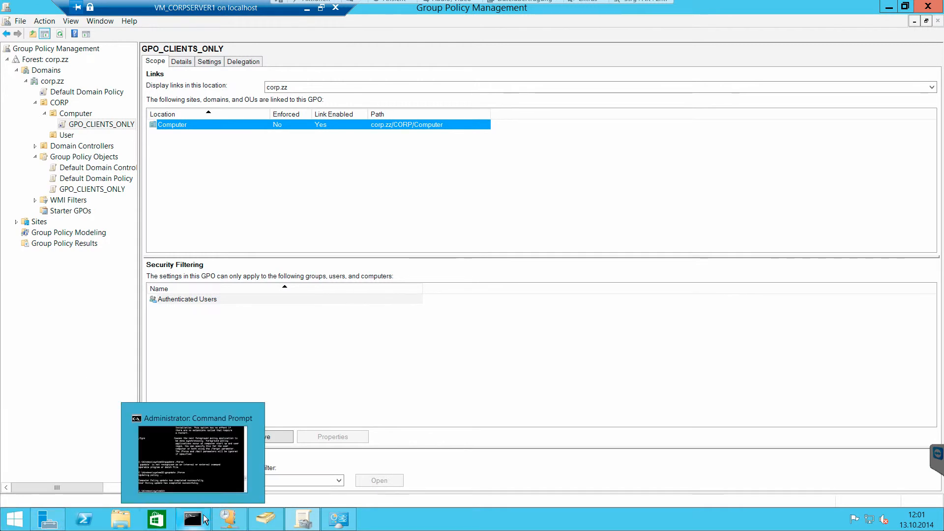
click(47, 519)
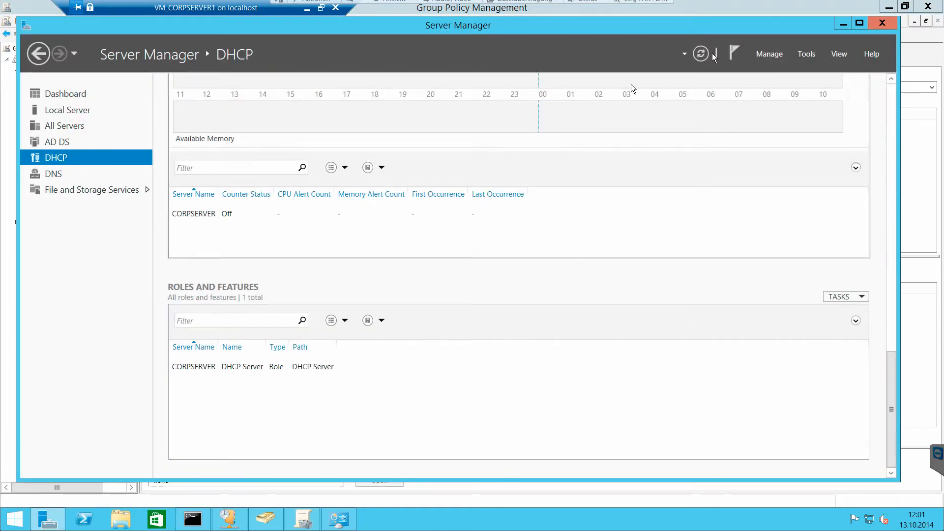
click(800, 54)
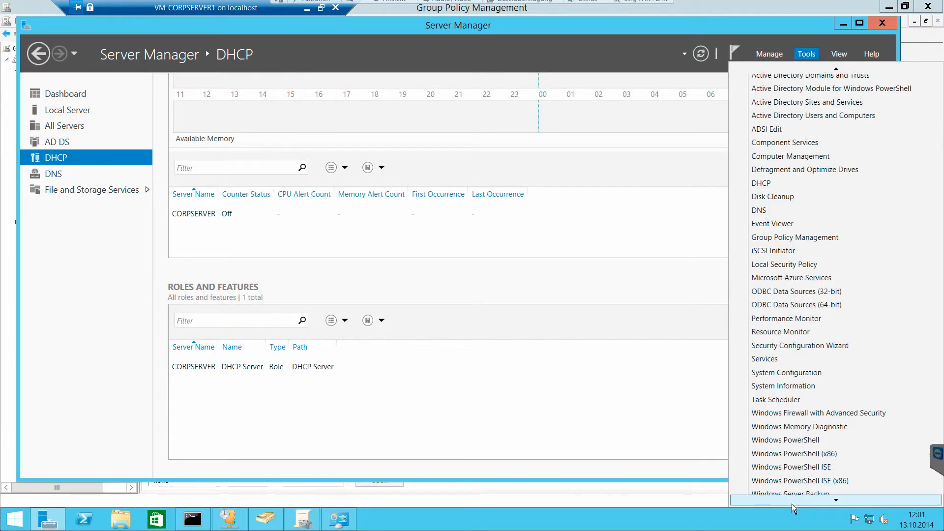
click(648, 392)
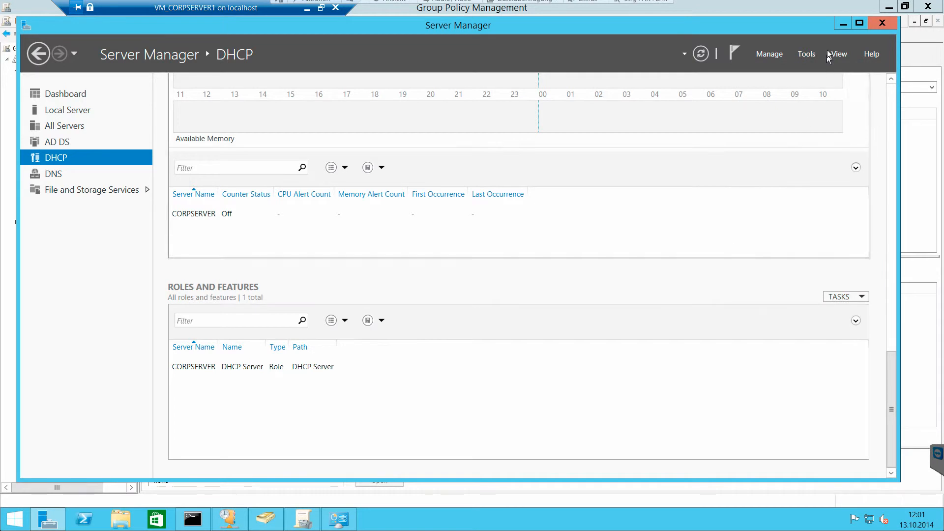
click(838, 24)
Run rsop.msc from the Command Prompt, maximize the Resultant Set of Policy window and widen its console tree
click(192, 519)
text(rsop.msc)
key(Return)
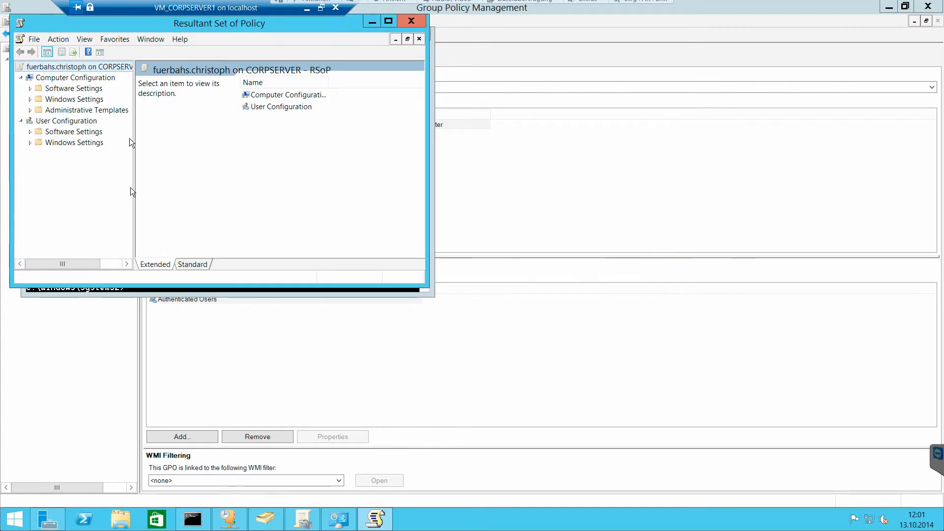
drag(214, 26, 471, 129)
double_click(472, 129)
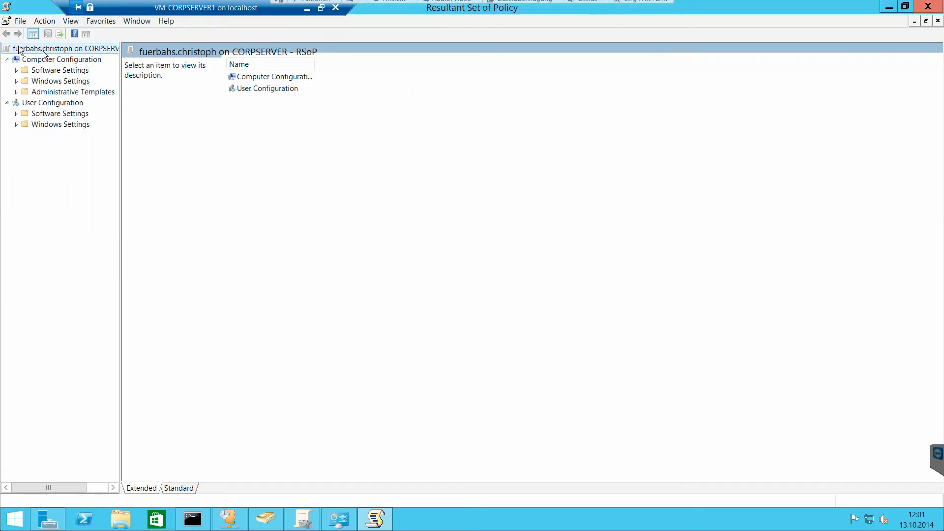
drag(121, 72, 171, 74)
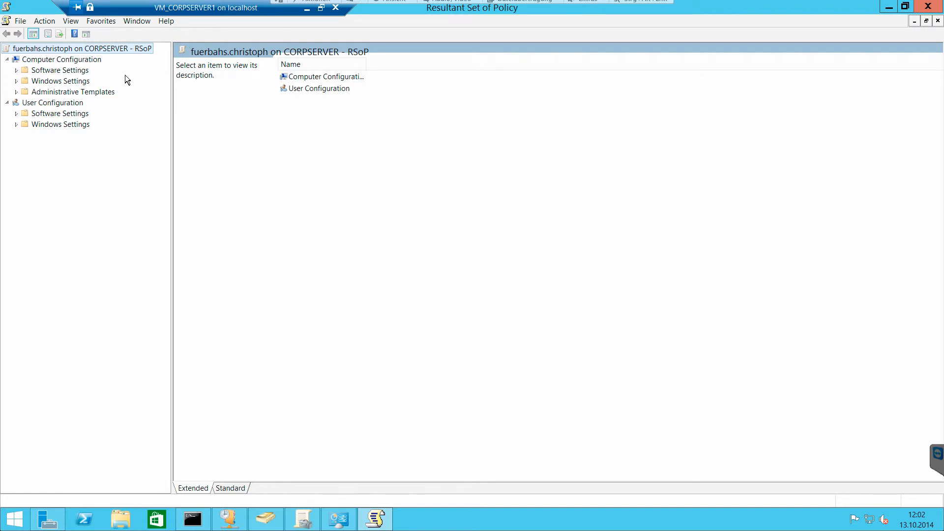
Show the resulting Password Policy within the computer's Windows security settings under Account Policies
double_click(60, 81)
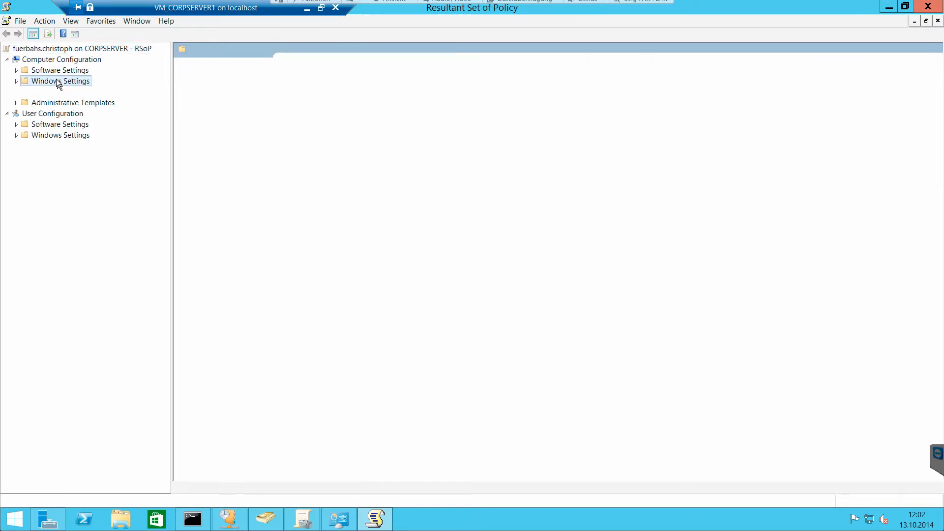
double_click(50, 92)
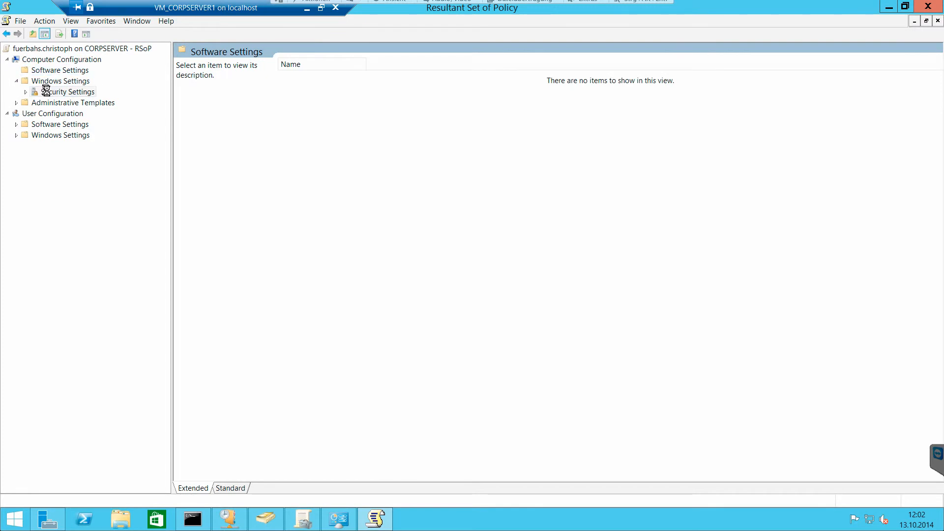
double_click(63, 107)
click(76, 115)
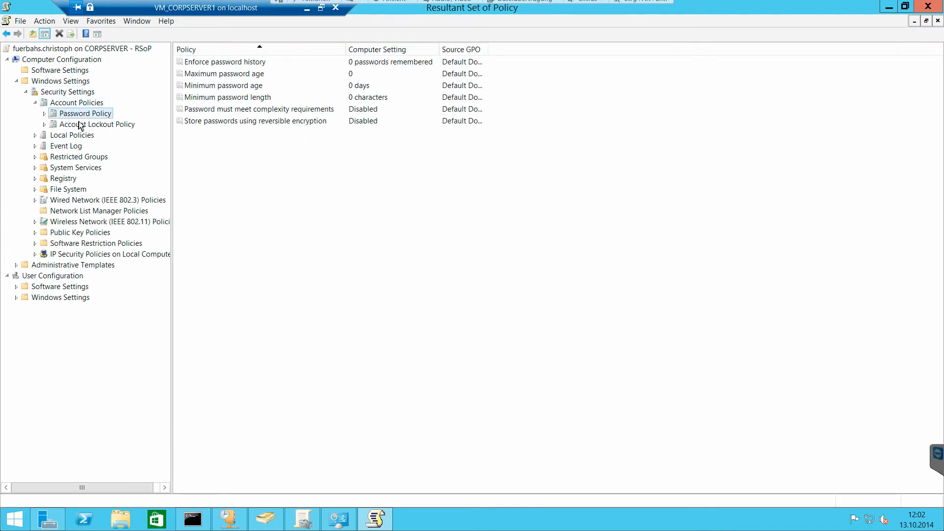
Widen the Source GPO column, then inspect the Enforce password history properties and the password complexity policy's entry
click(444, 50)
double_click(439, 48)
double_click(485, 49)
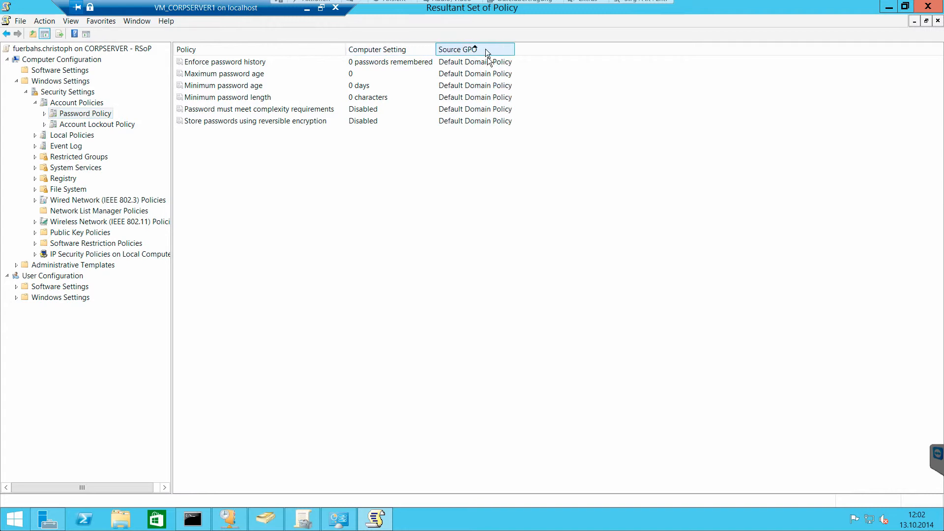
double_click(486, 66)
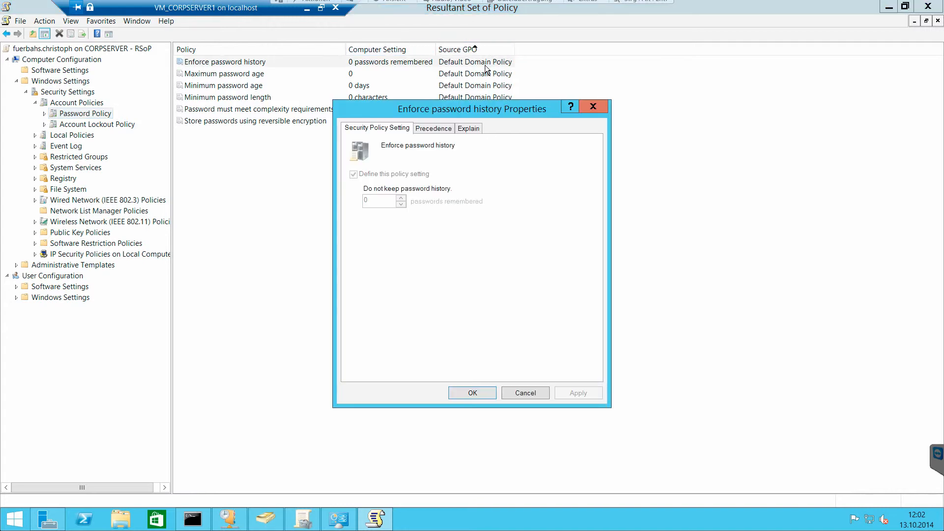
click(521, 392)
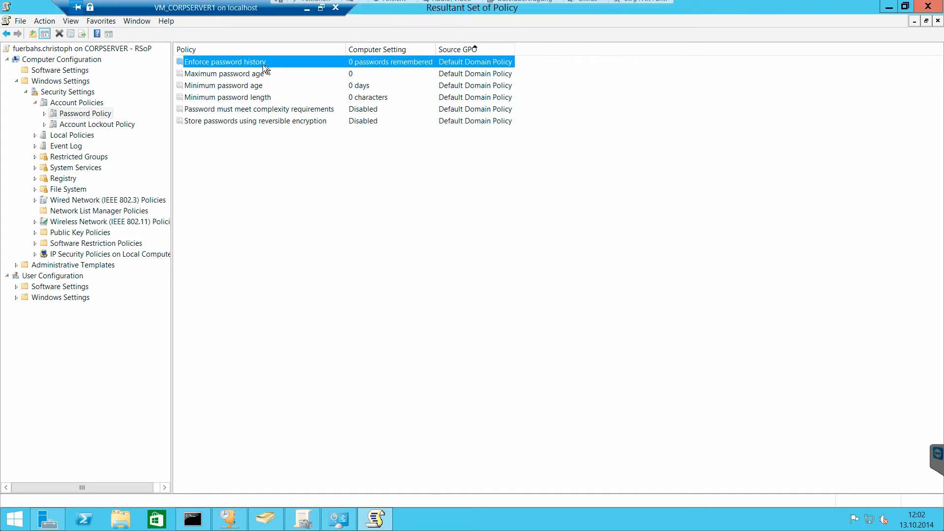
click(246, 110)
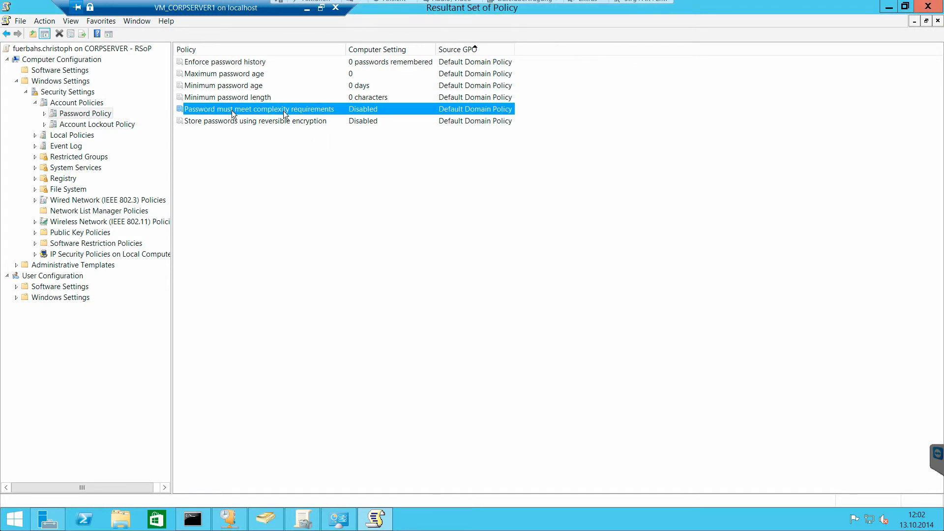
Inspect the precedence and explanation of the password complexity requirements policy, and close its properties without changes
double_click(315, 110)
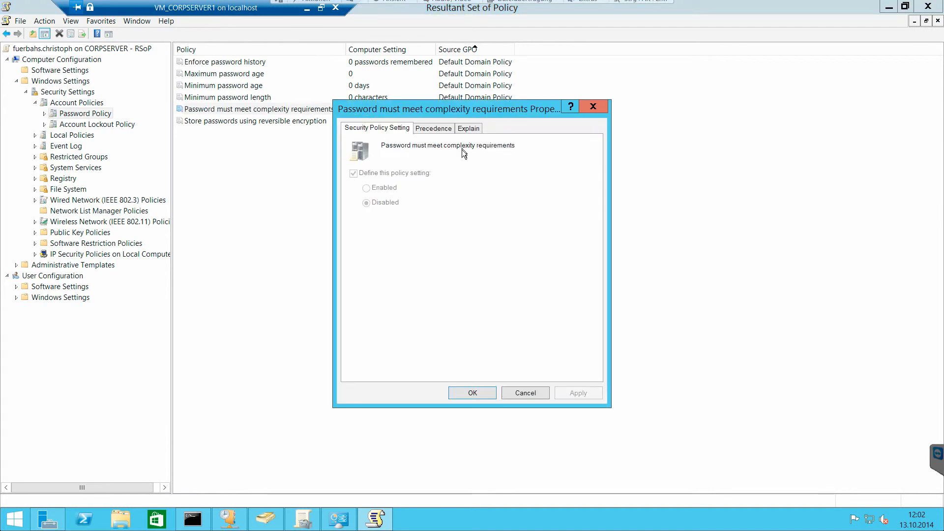
click(435, 129)
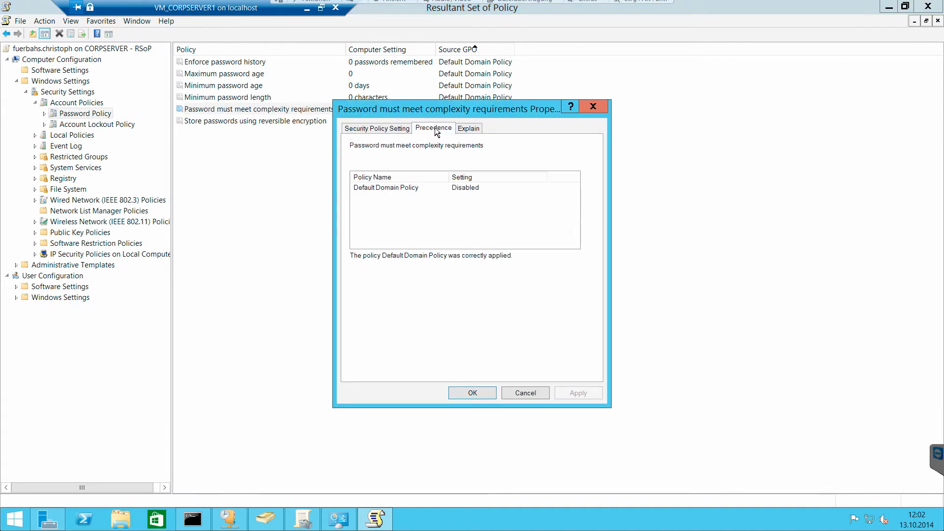
click(403, 191)
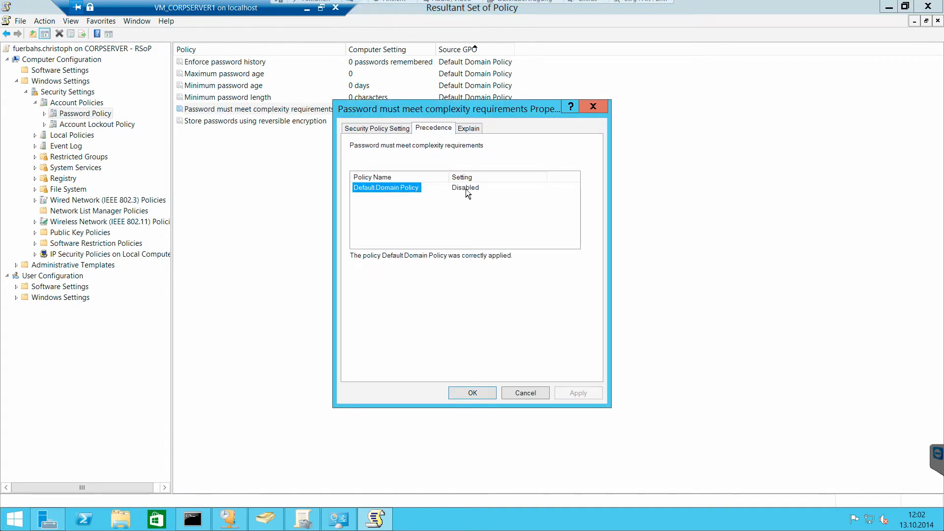
click(469, 127)
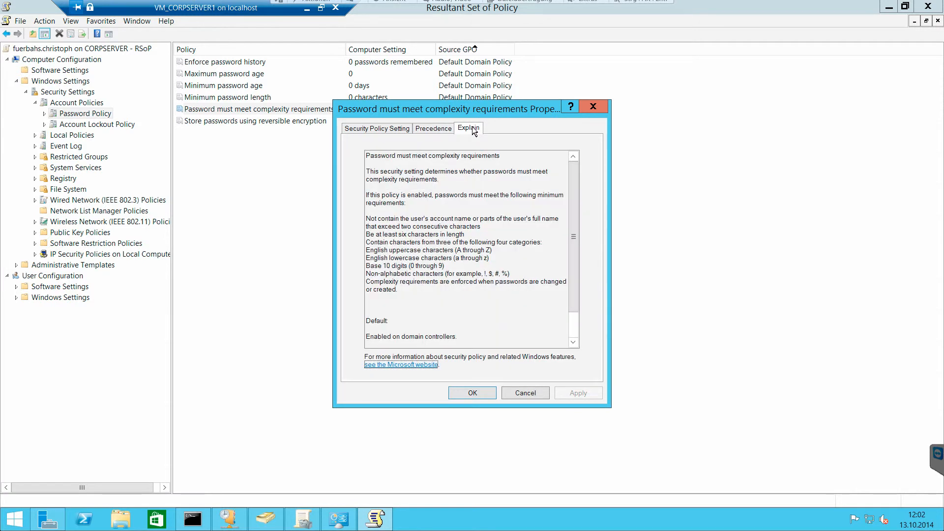
click(541, 392)
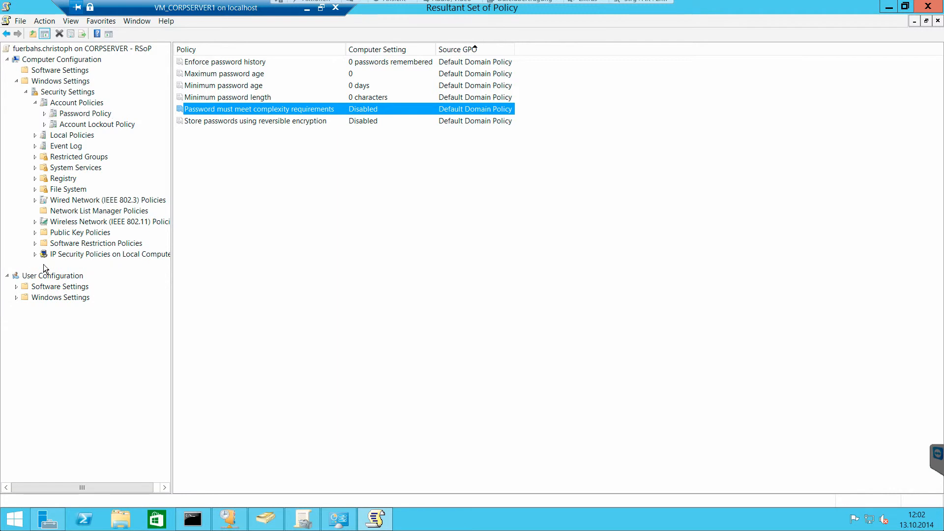
Show the resulting Windows Update policies within the computer's Administrative Templates under Windows Components
double_click(44, 267)
double_click(69, 287)
click(72, 298)
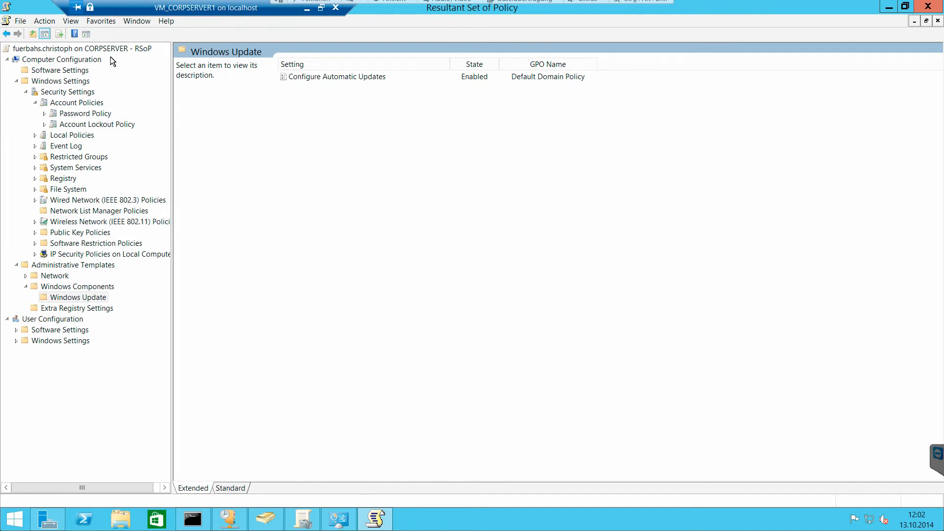
Inspect the Configure Automatic Updates setting and its GPO precedence, and close its properties without changes
click(356, 78)
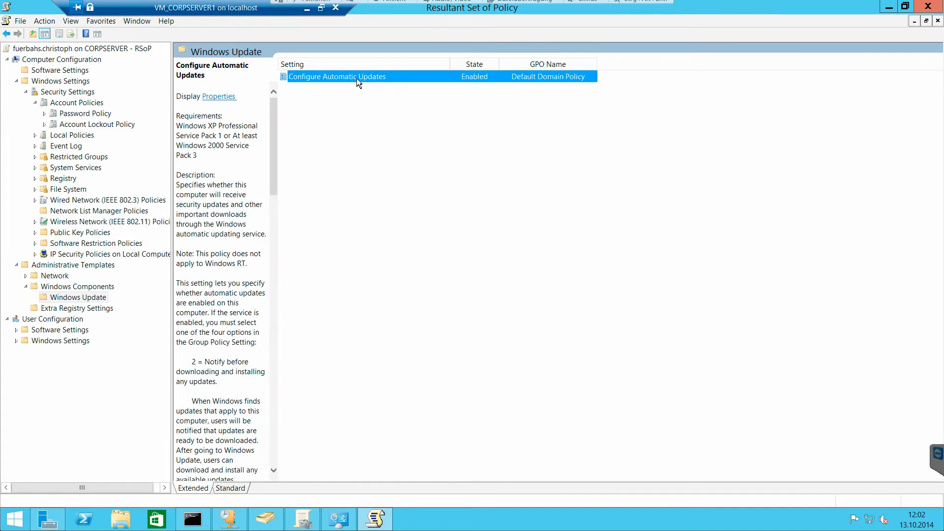
double_click(356, 78)
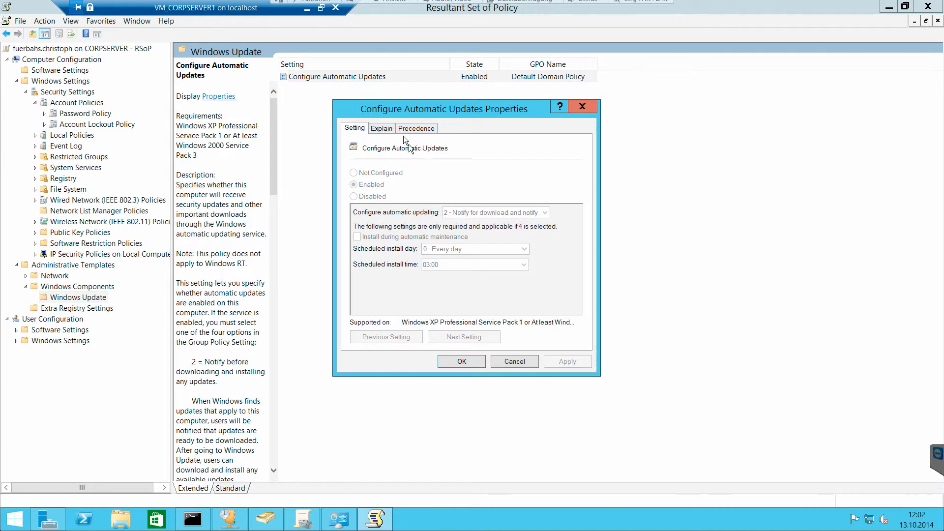
click(383, 128)
click(409, 129)
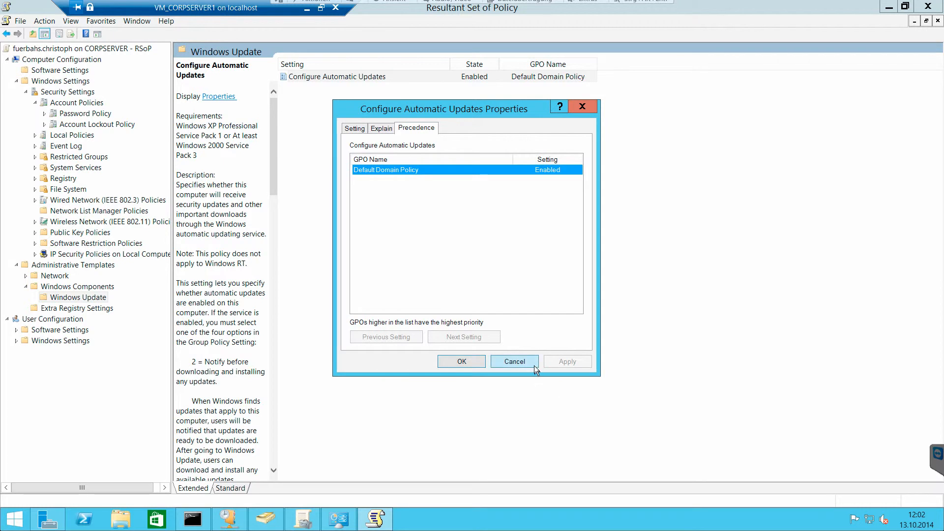
click(533, 362)
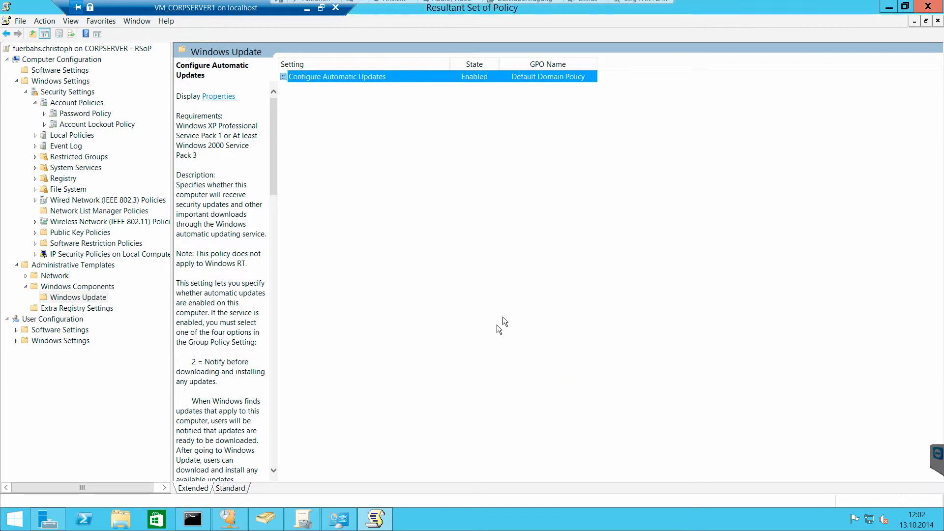
Change the RSoP query to another computer, picking CLIENT2 from a search of the entire directory
right_click(93, 51)
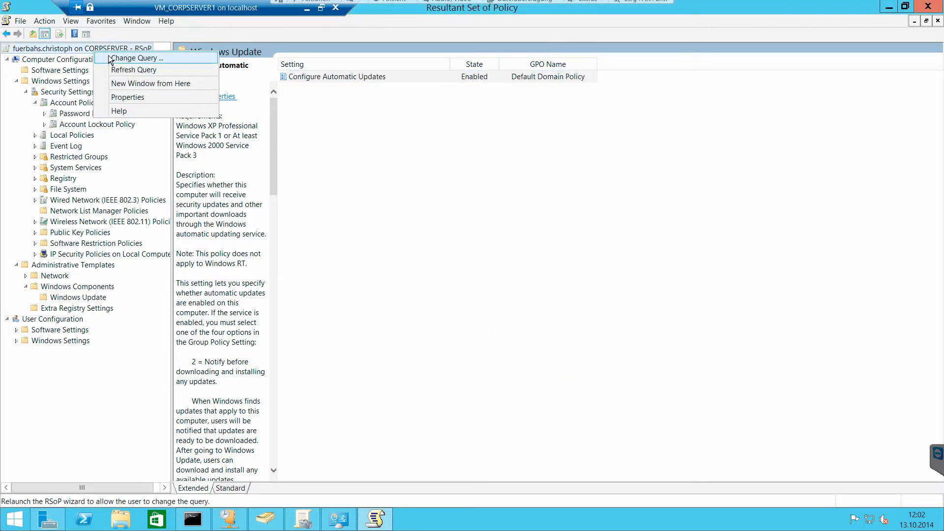
click(110, 59)
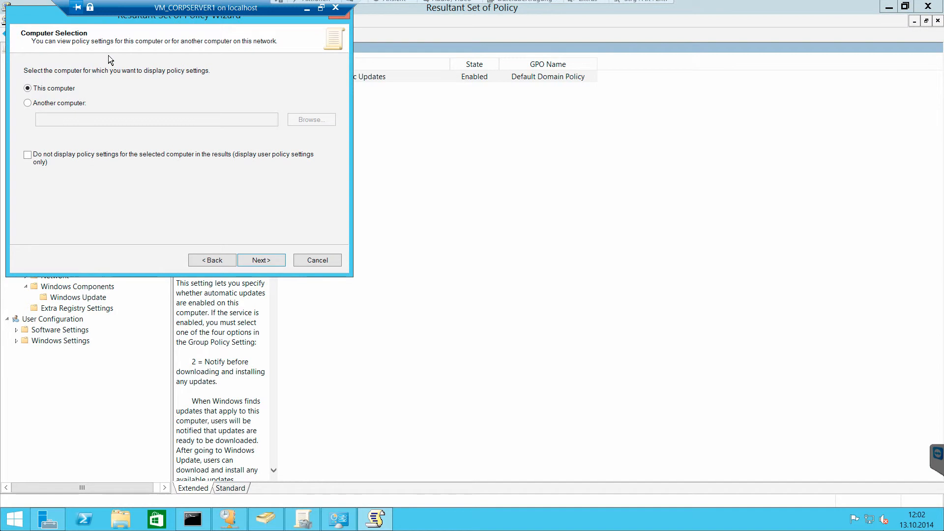
click(83, 102)
click(305, 119)
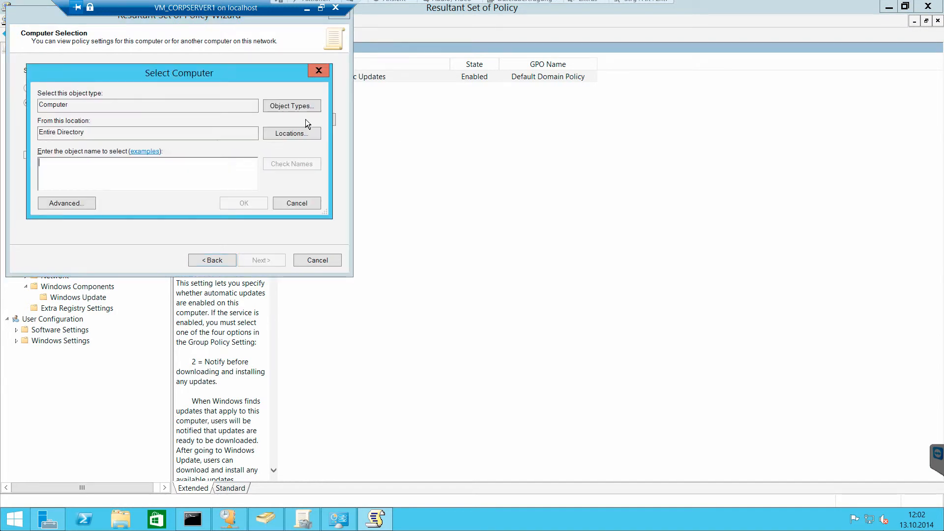
click(88, 203)
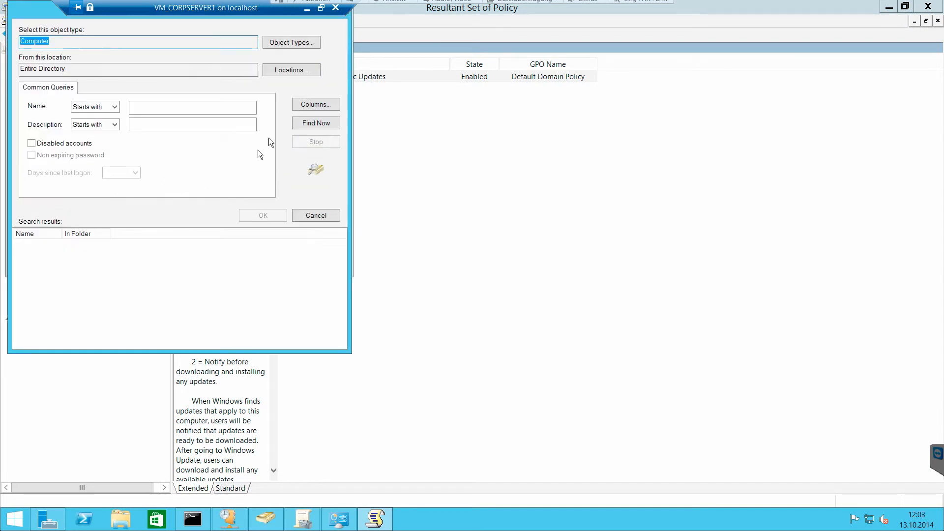
click(315, 123)
double_click(66, 234)
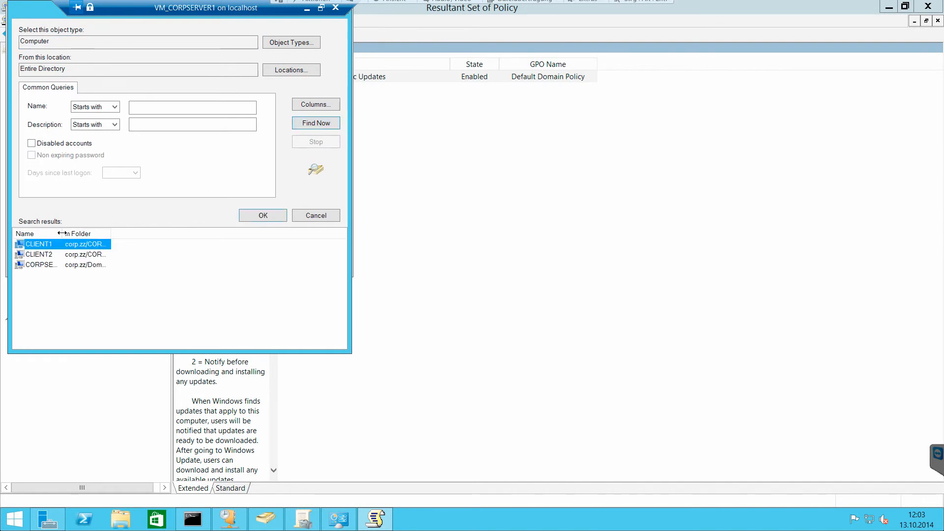
double_click(123, 236)
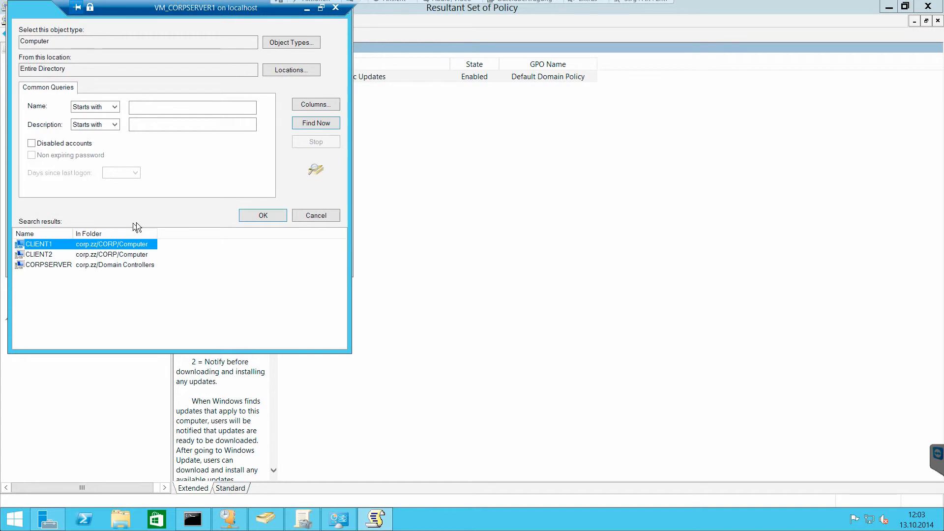
double_click(63, 255)
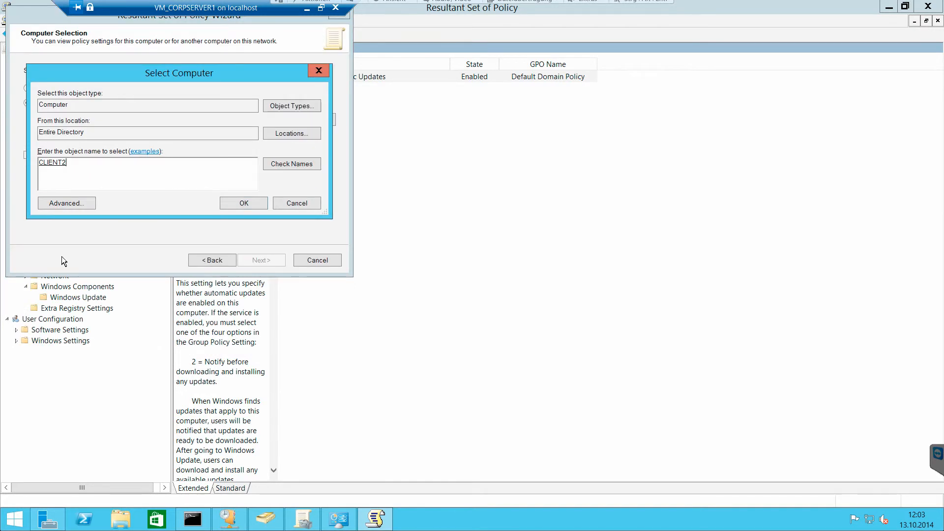
click(241, 203)
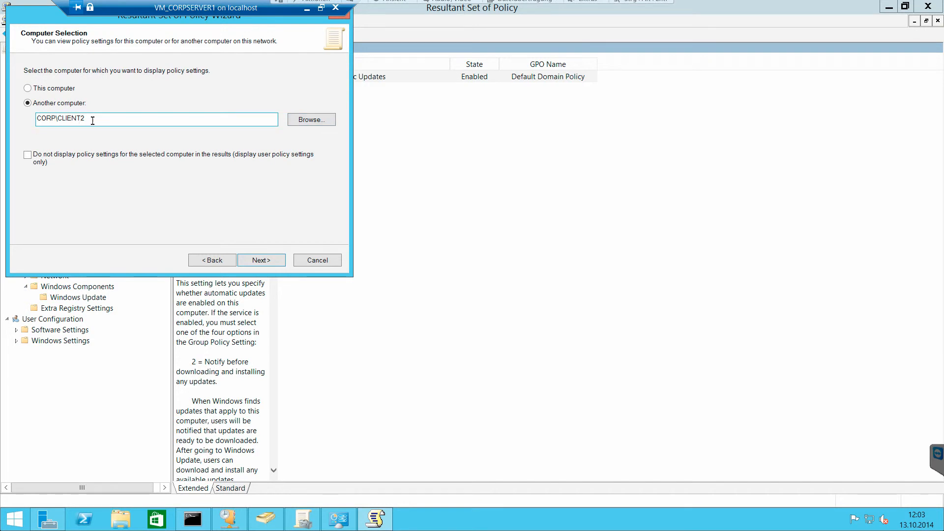
Try to proceed with the query for CORP\CLIENT2, and cancel the Resultant Set of Policy wizard
click(252, 264)
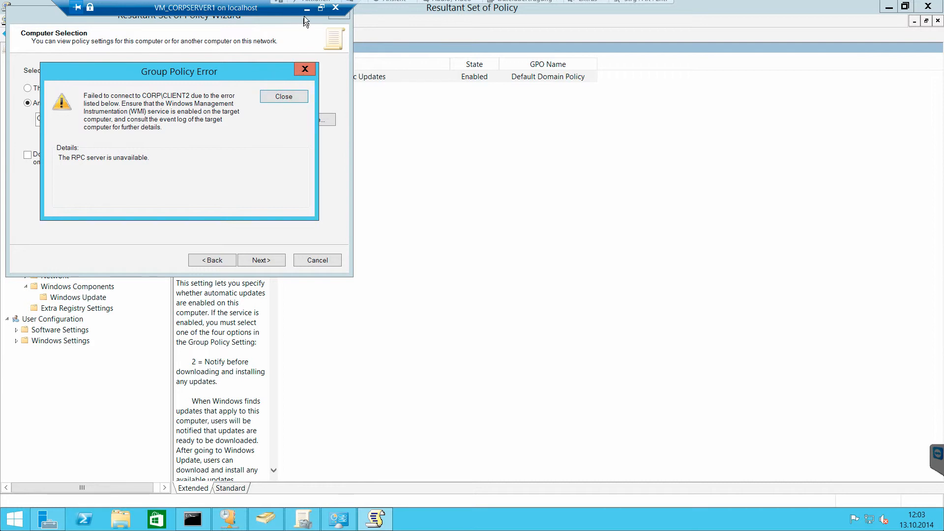
click(294, 96)
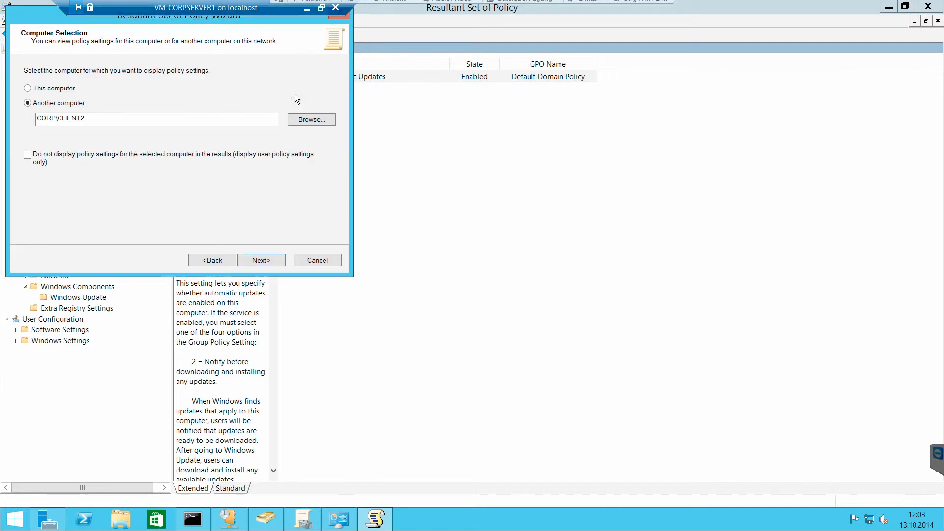
click(310, 261)
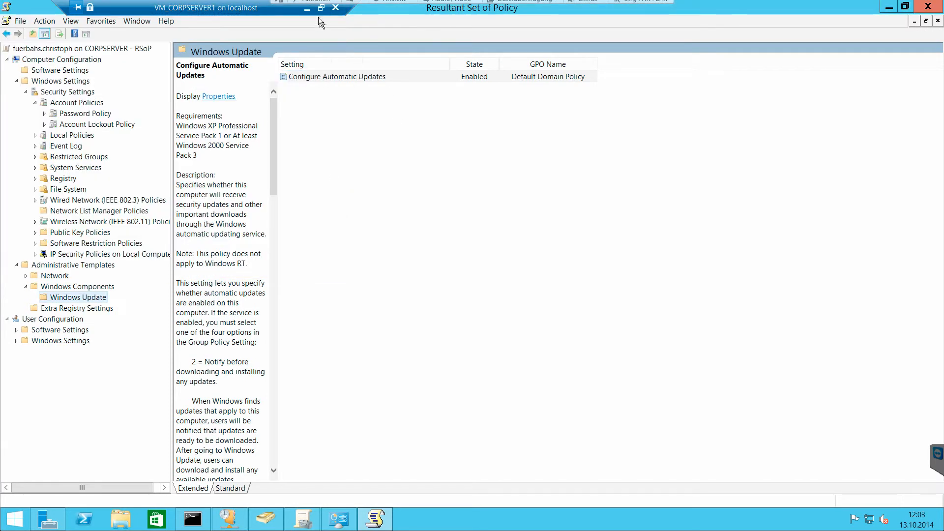
Minimize the VM_CORPSERVER1 session, switch to VM_CLIENT2 and unlock it by entering the account password
click(308, 9)
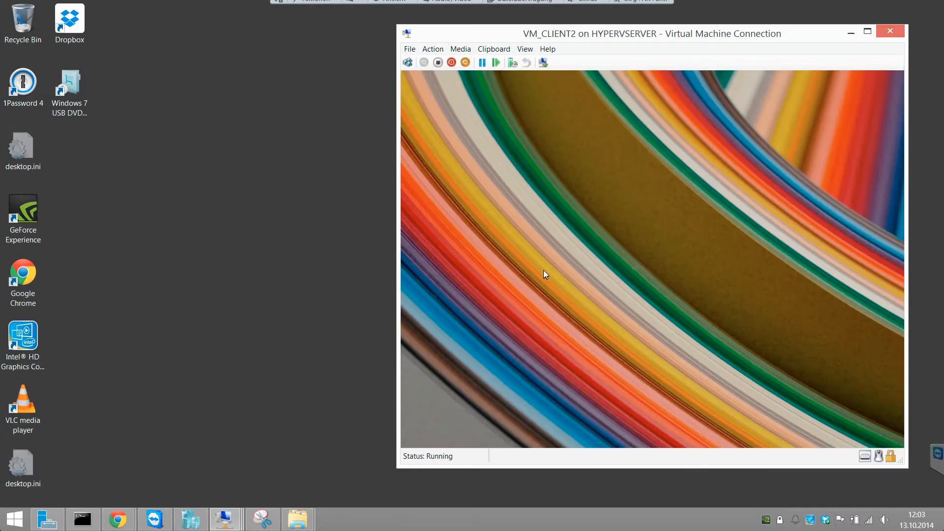
click(592, 243)
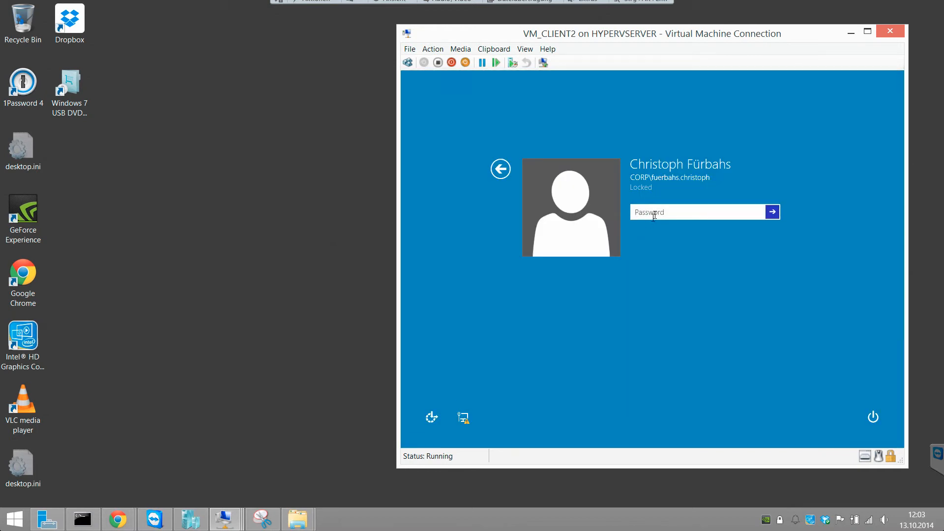
text(••)
key(Return)
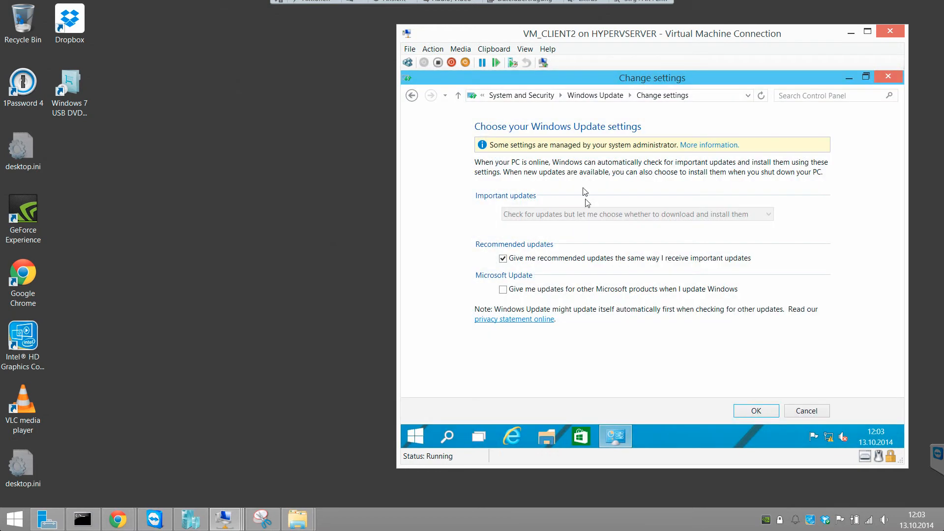
Cancel the open Windows Update settings on the client and run rsop.msc from an elevated Command Prompt
click(807, 411)
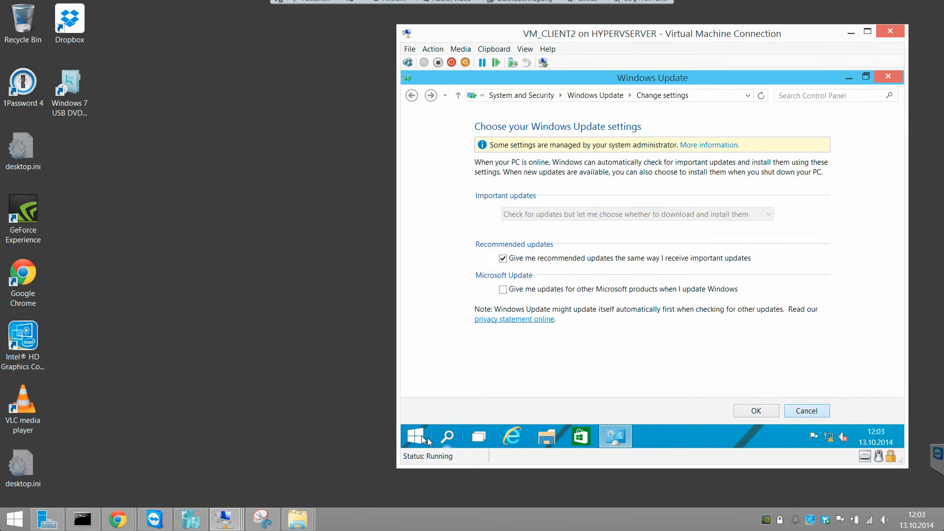
right_click(416, 436)
click(462, 339)
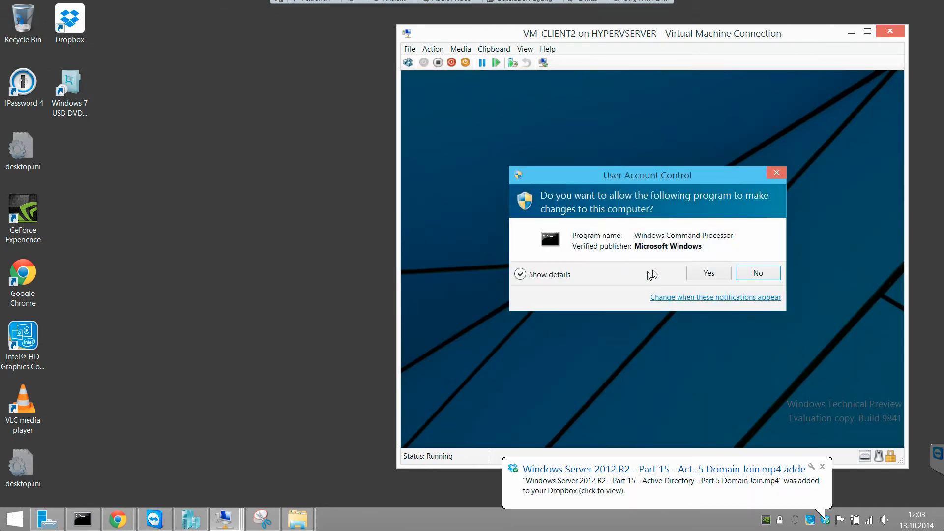
click(695, 274)
text(r)
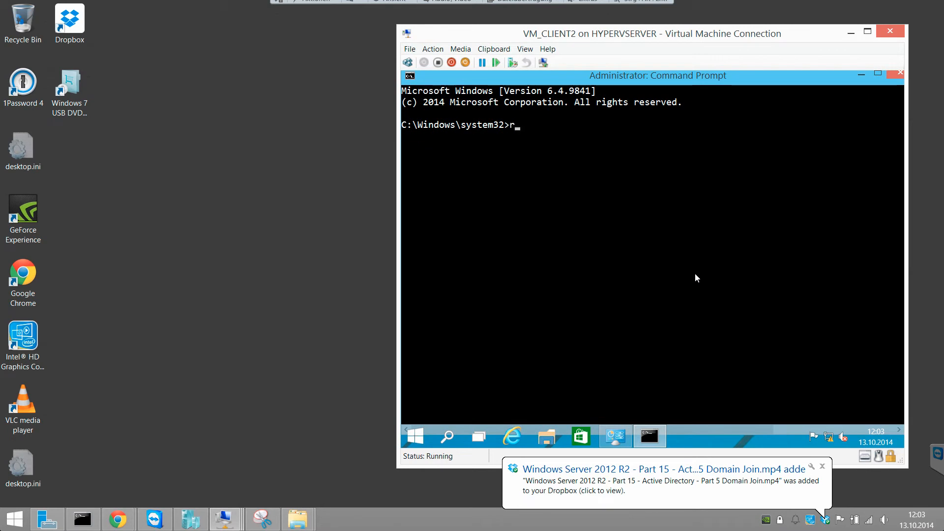
text(sop.msc)
key(Return)
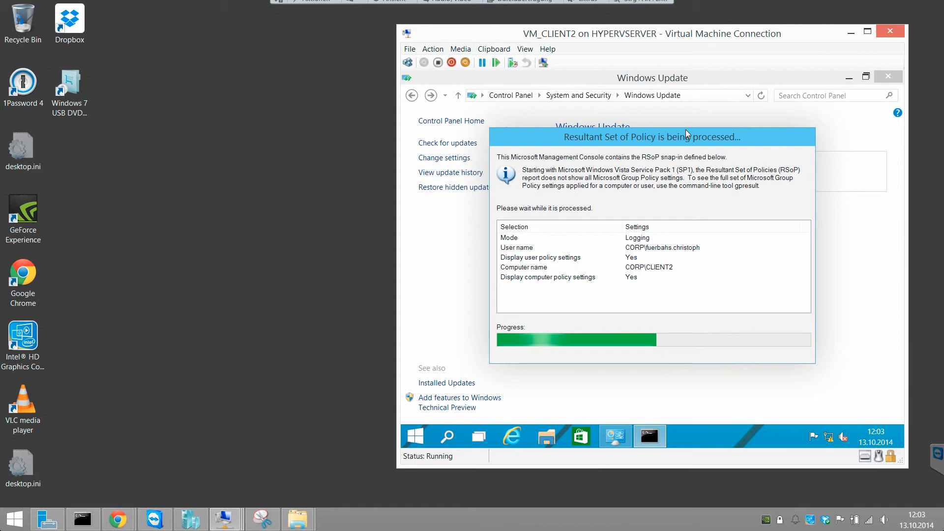
Minimize the Windows Update window, maximize Resultant Set of Policy and widen its console tree
click(852, 77)
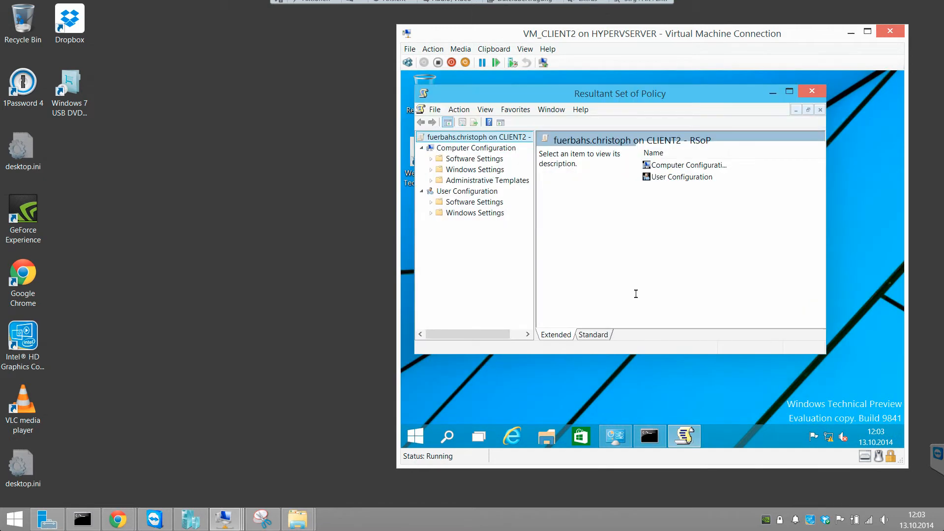
click(789, 92)
drag(520, 123, 620, 123)
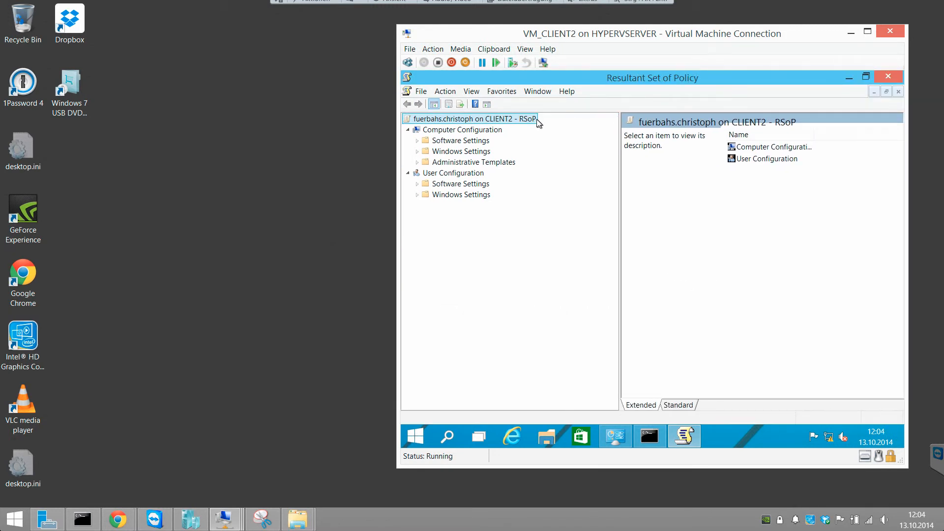
Show CLIENT2's resulting Password Policy within the computer's Windows security settings under Account Policies
click(478, 142)
double_click(467, 152)
double_click(466, 164)
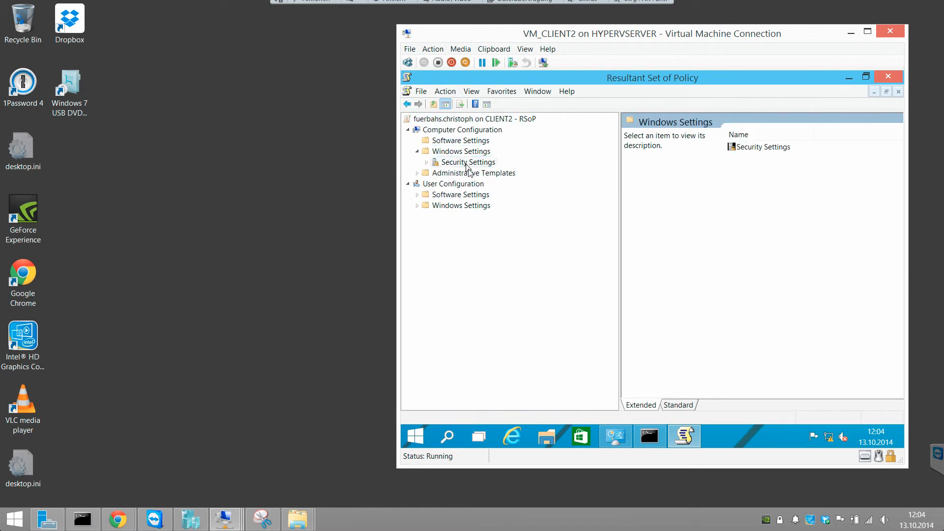
double_click(471, 174)
click(474, 184)
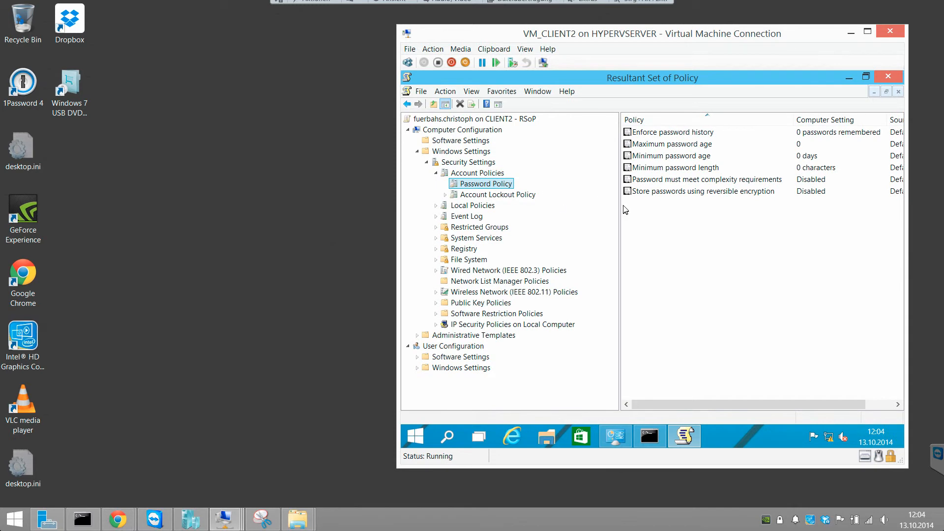
Narrow the console tree to expose the Source GPO column, and check the precedence of CLIENT2's password complexity policy
drag(620, 205, 488, 205)
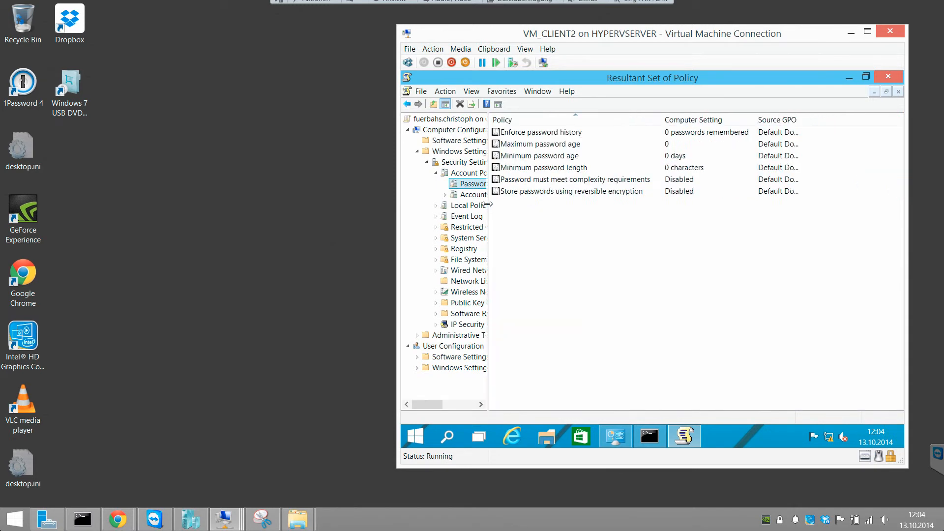
double_click(551, 182)
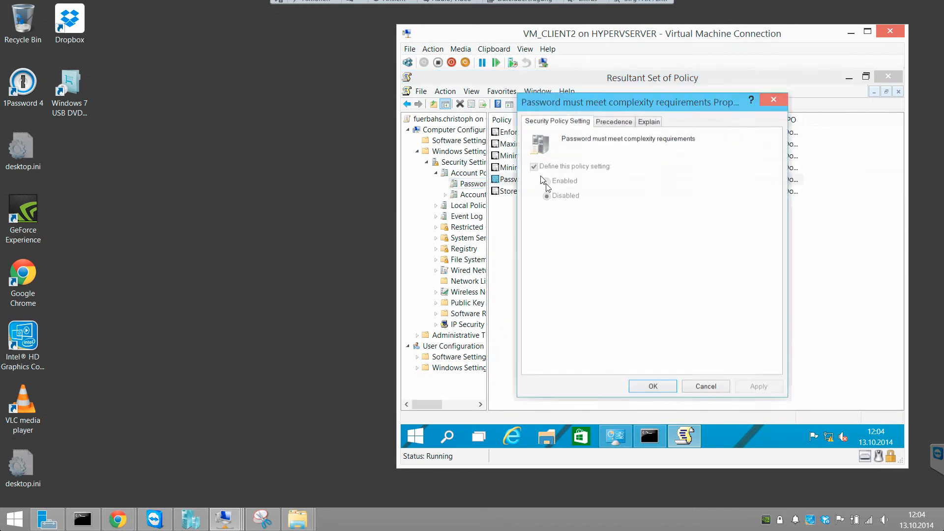
click(618, 124)
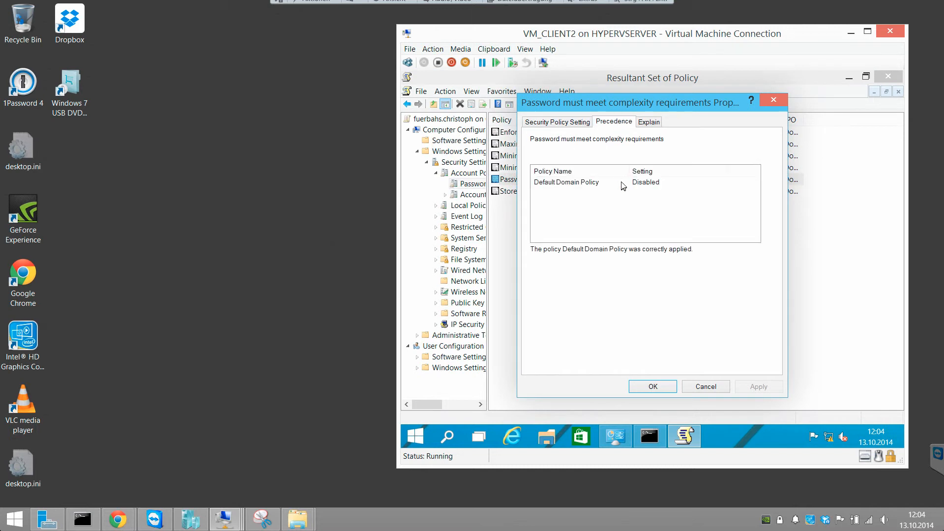
Read the explanation of the password complexity policy and close its properties without changes
click(564, 187)
click(648, 122)
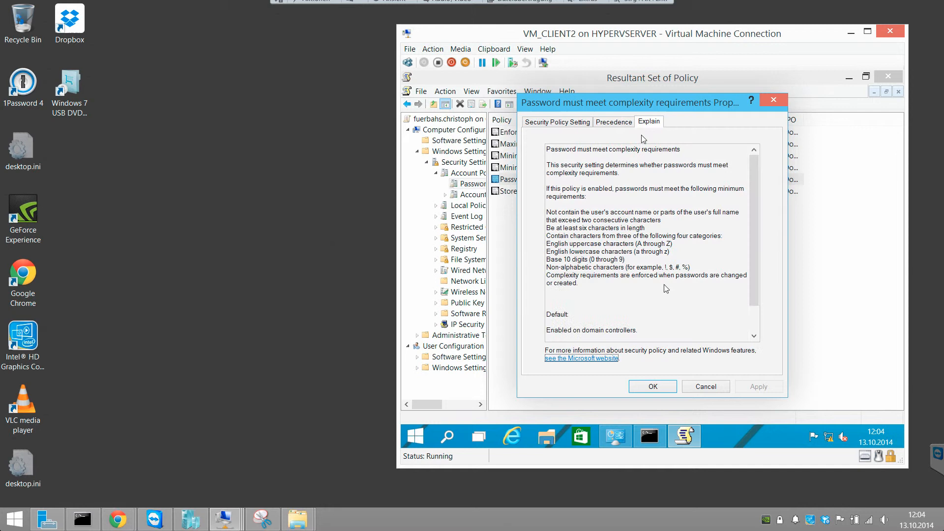
click(702, 391)
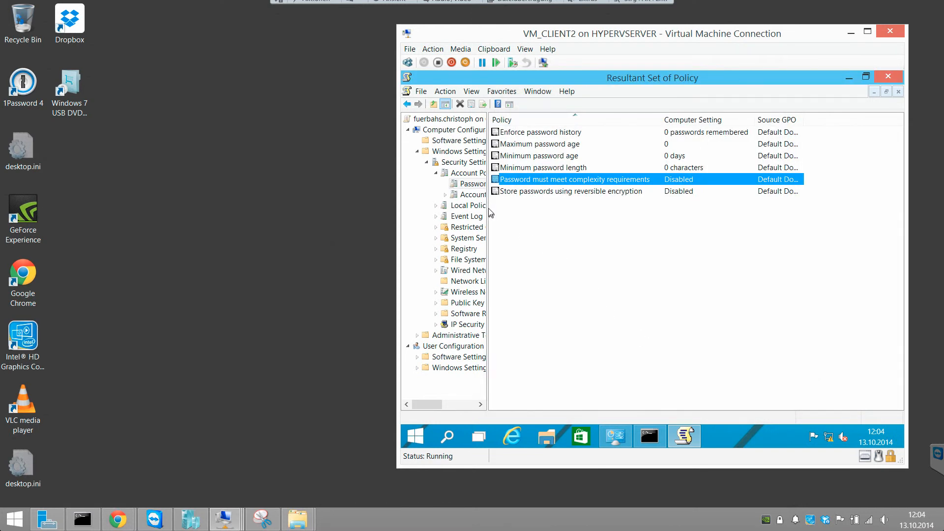
Widen the console tree and show the resulting Windows Update policies under the computer's Administrative Templates, Windows Components
drag(489, 209, 566, 210)
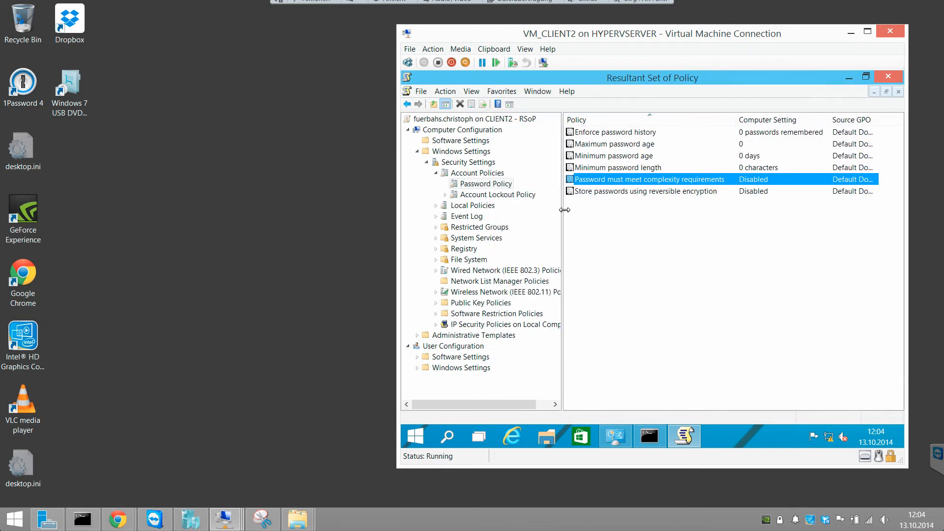
double_click(506, 337)
double_click(502, 346)
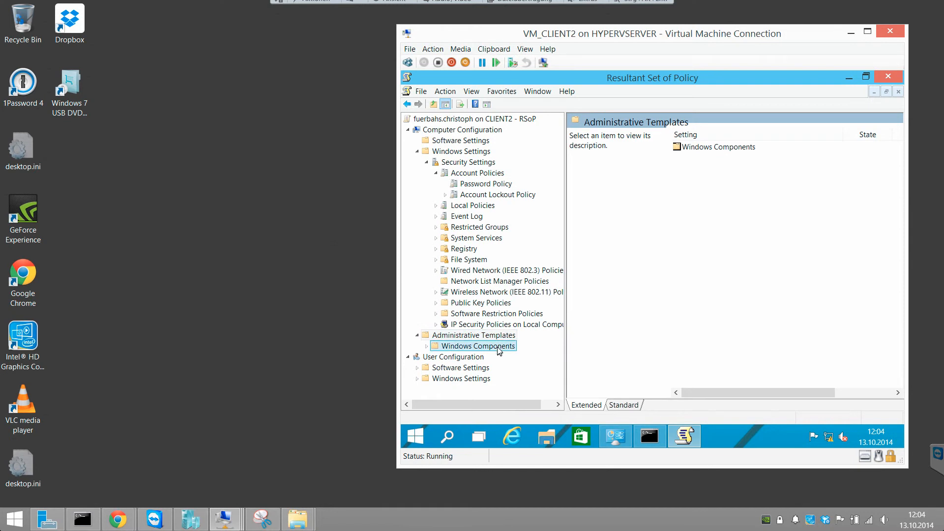
click(501, 357)
Review the setting, explanation and precedence of Configure Automatic Updates, then close its properties without changes
double_click(754, 146)
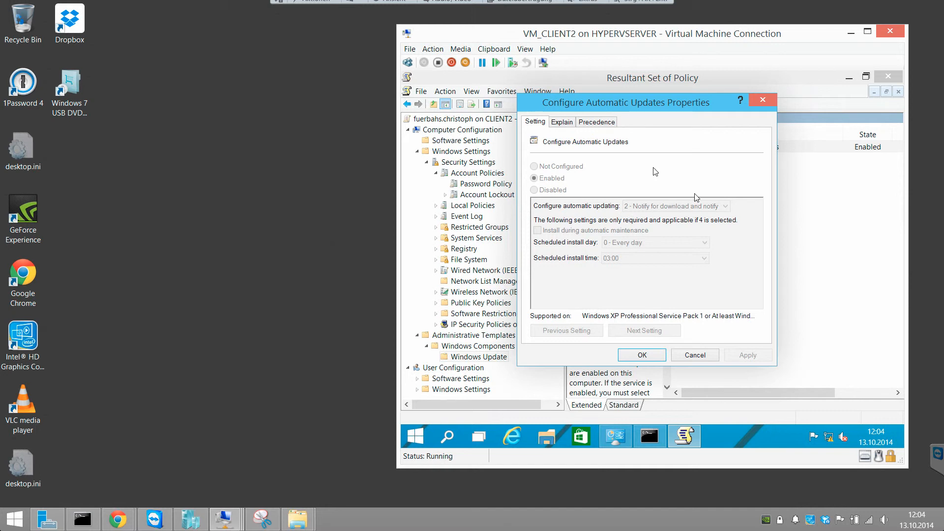
click(569, 123)
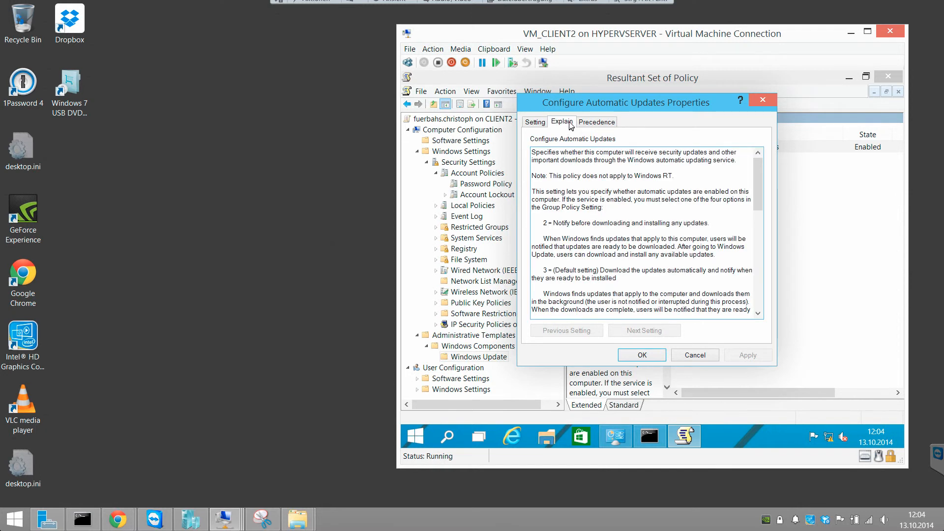
click(608, 123)
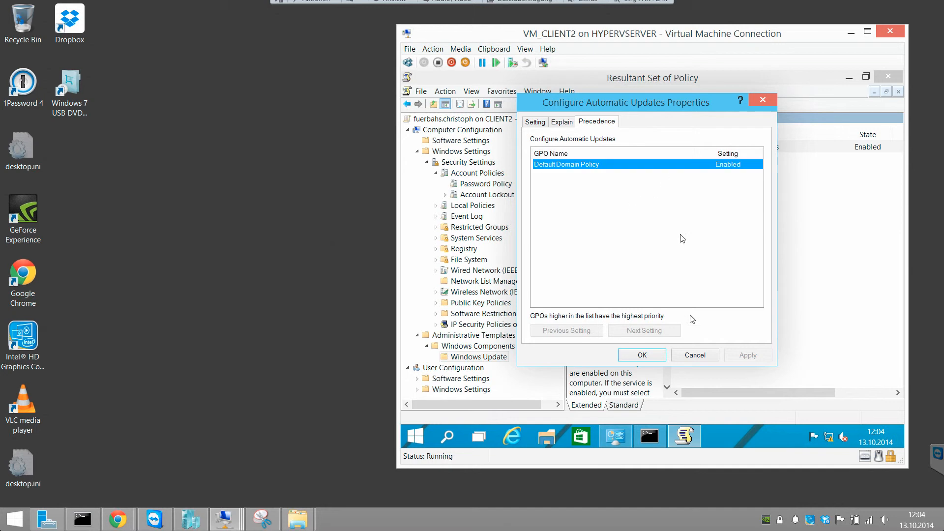
click(699, 356)
click(724, 298)
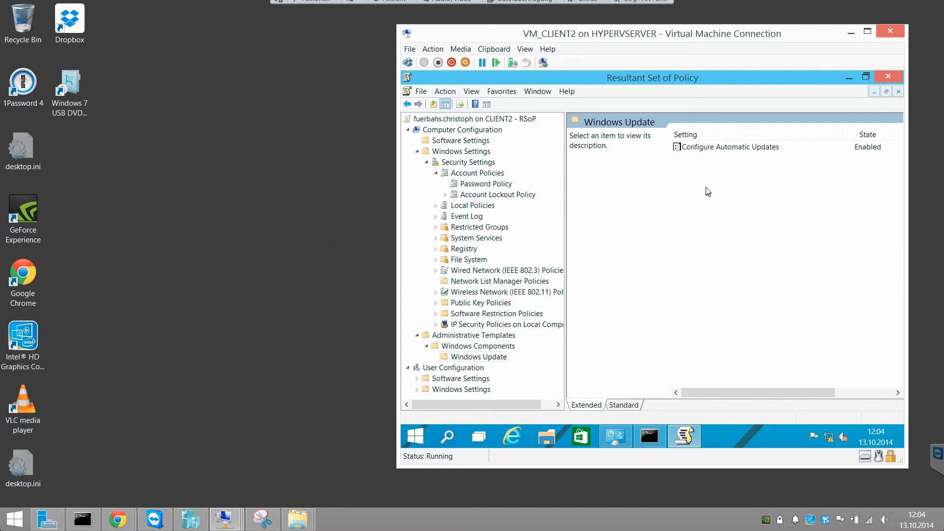
Restart CLIENT2 from the elevated Command Prompt with shutdown -r -t 5
click(639, 435)
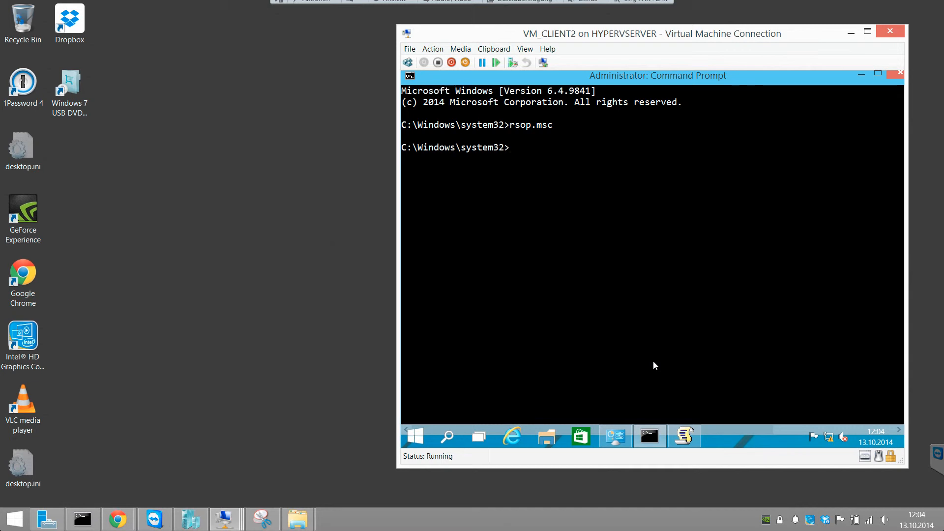
text(shutdown -r -t 5)
key(Return)
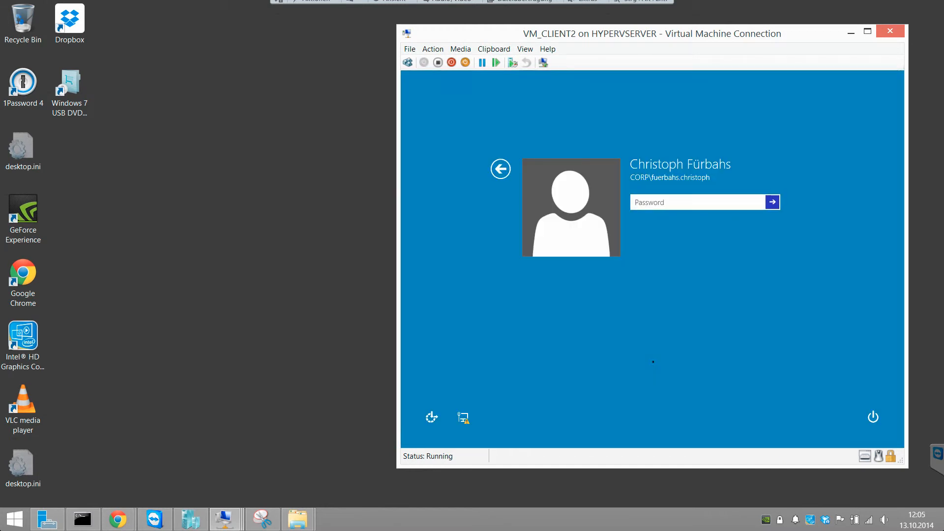
Sign in to CLIENT2 with the account password and move its connection window to the desktop's upper-left corner
text(•••••••••)
key(Return)
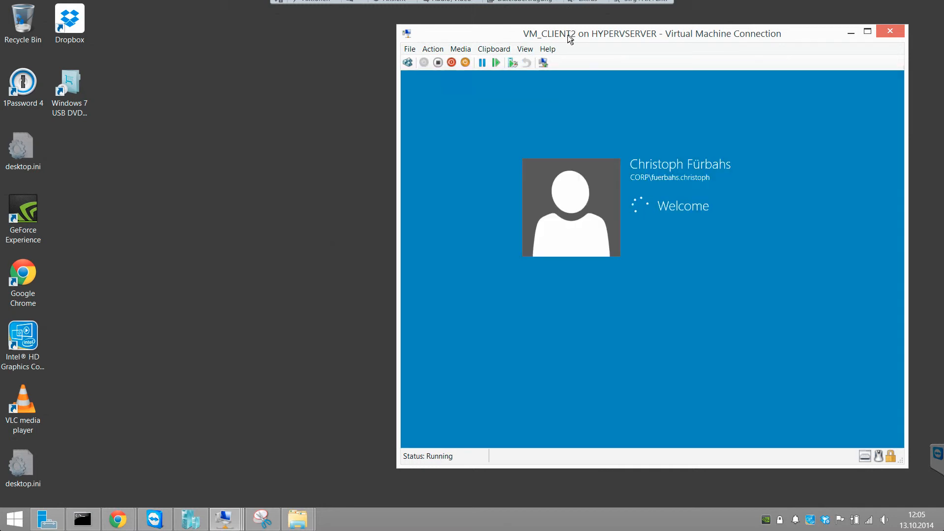
double_click(568, 35)
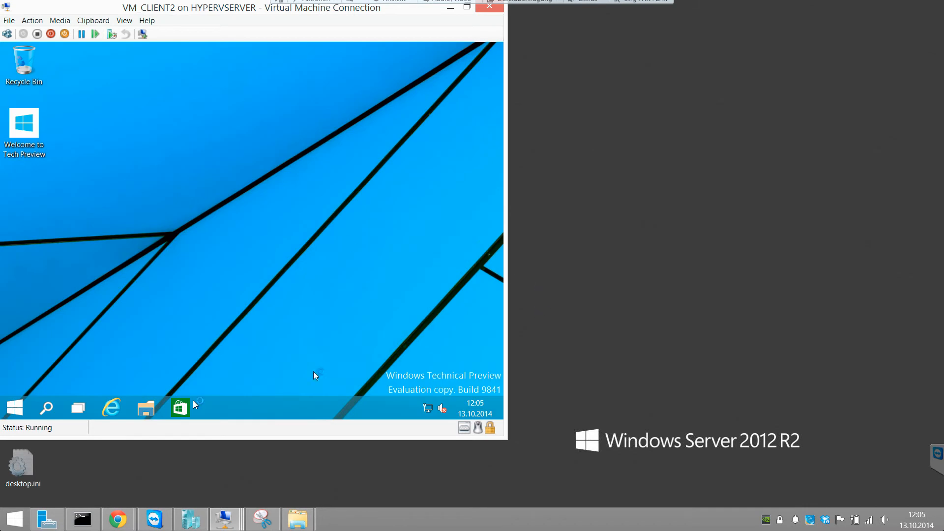
Run rsop.msc from an elevated Command Prompt on CLIENT2 and maximize Resultant Set of Policy
right_click(15, 408)
click(95, 311)
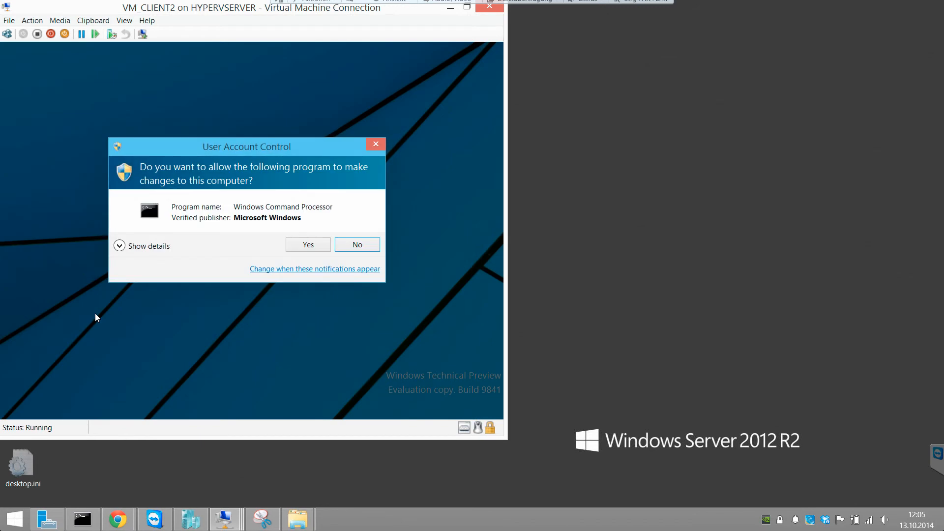
click(326, 246)
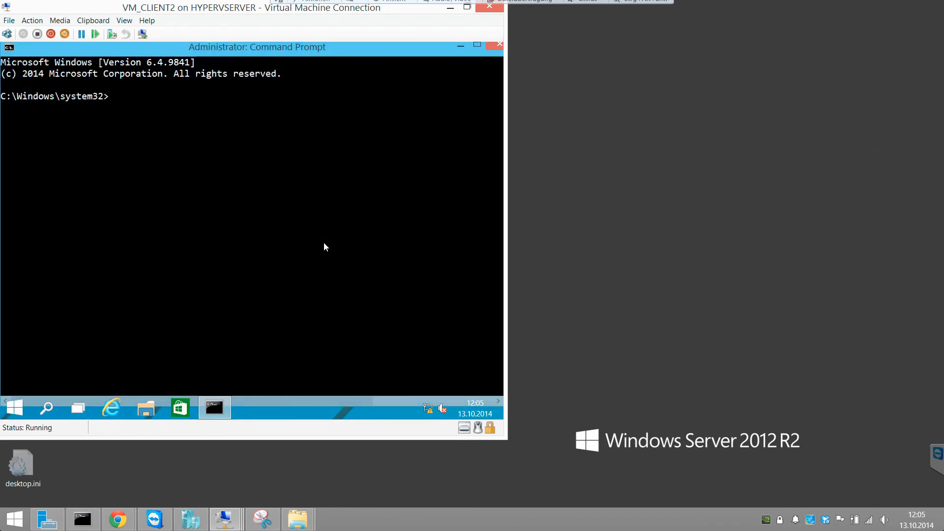
text(sop.msc)
key(Return)
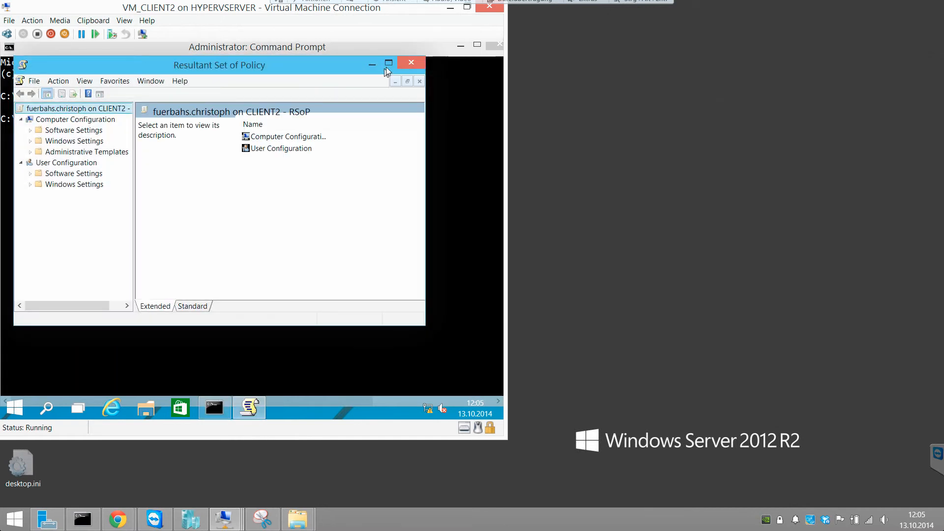
click(388, 61)
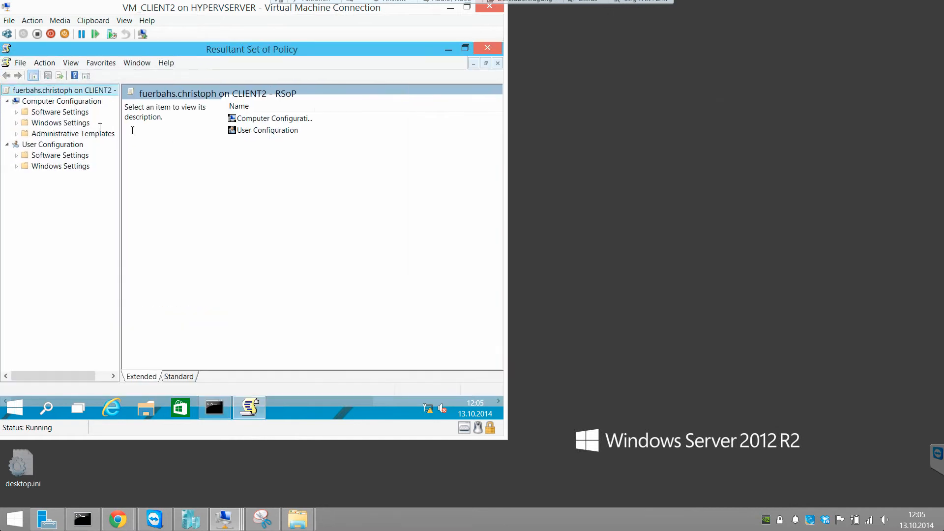
Show the resulting Windows Defender policies under the computer's Administrative Templates, Windows Components, with the console tree widened
click(16, 133)
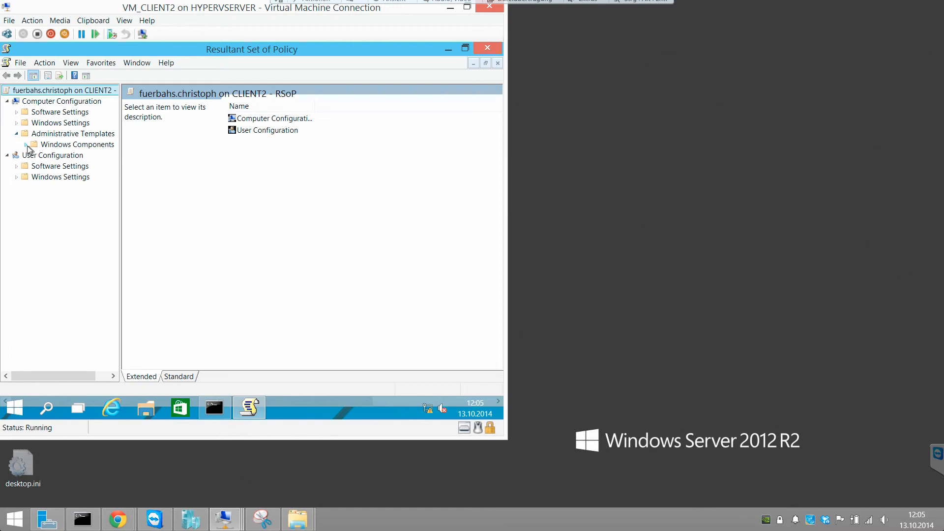
click(26, 144)
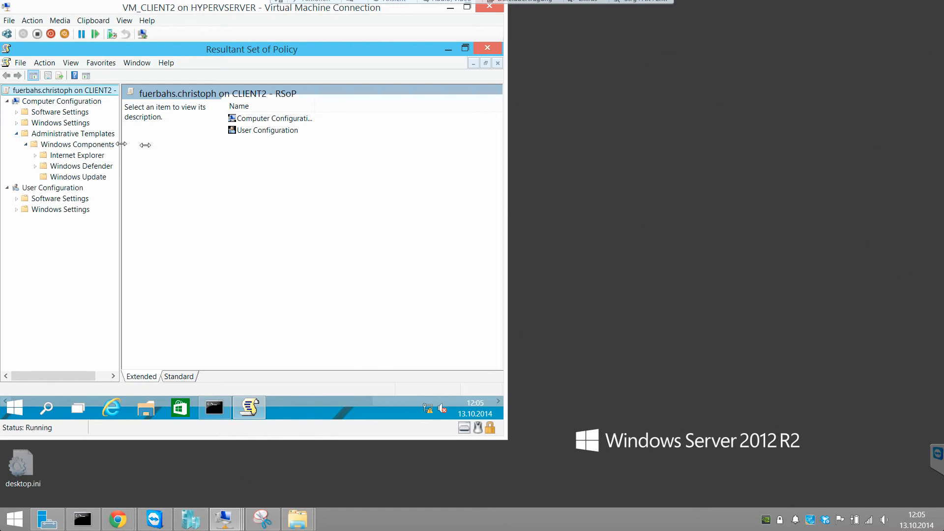
drag(123, 144, 170, 144)
click(81, 165)
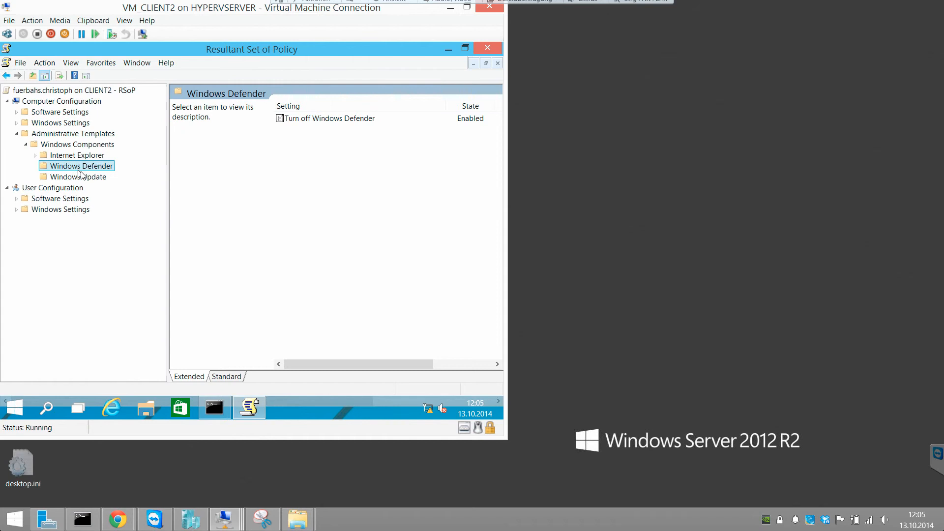
Check which GPO supplies the Turn off Windows Defender policy, and close its properties without changes
double_click(283, 118)
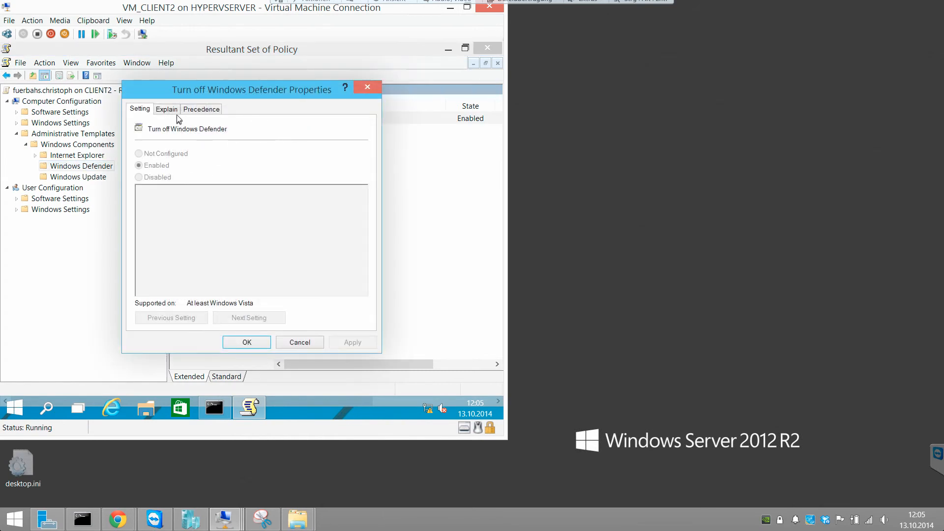
click(192, 112)
click(192, 175)
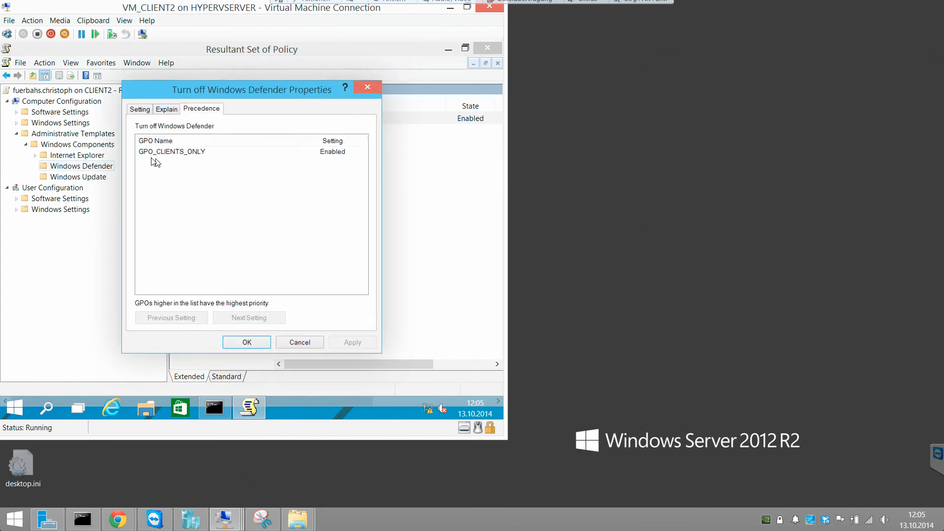
click(221, 157)
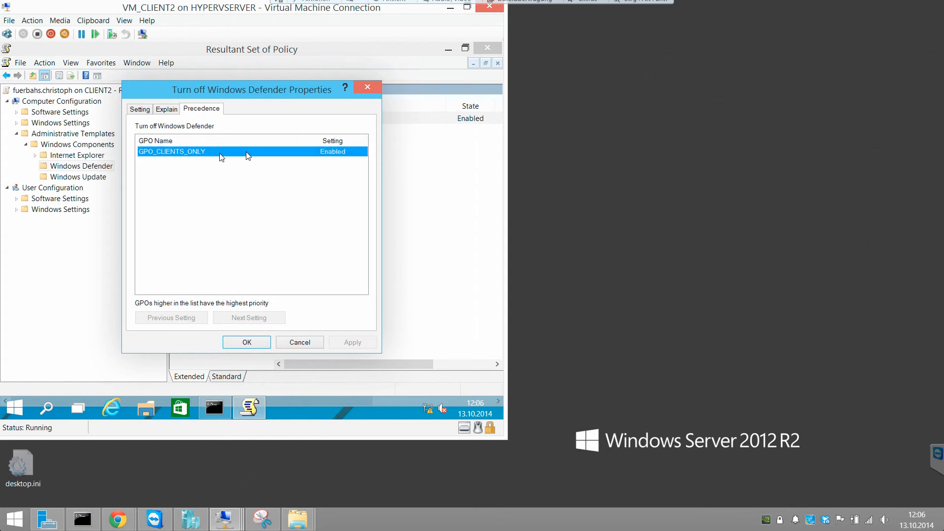
click(300, 343)
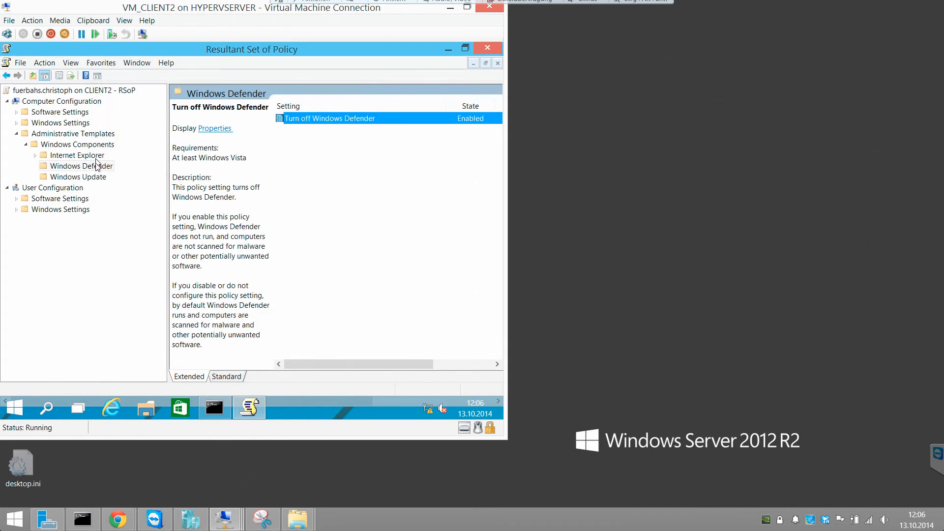
Show the resulting Windows Update policies in Standard view and narrow the console tree to give the GPO Name column room
click(103, 179)
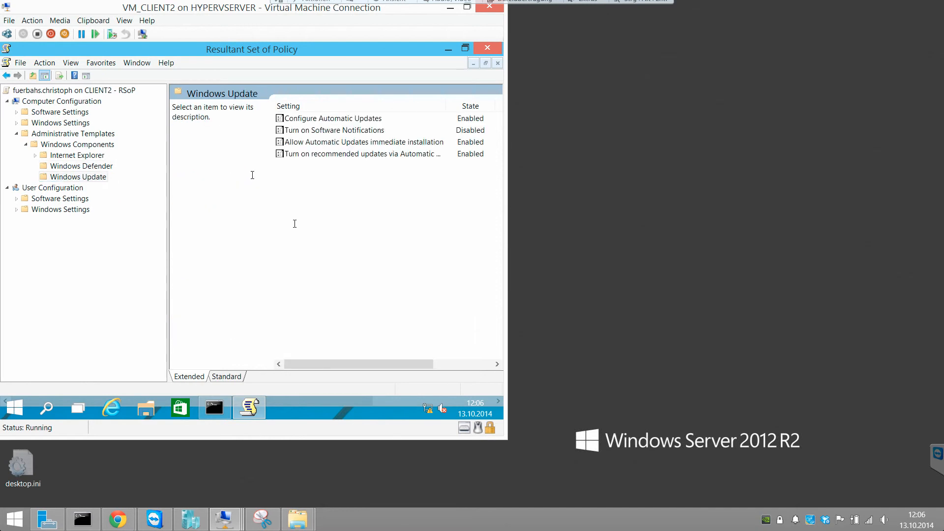
click(233, 377)
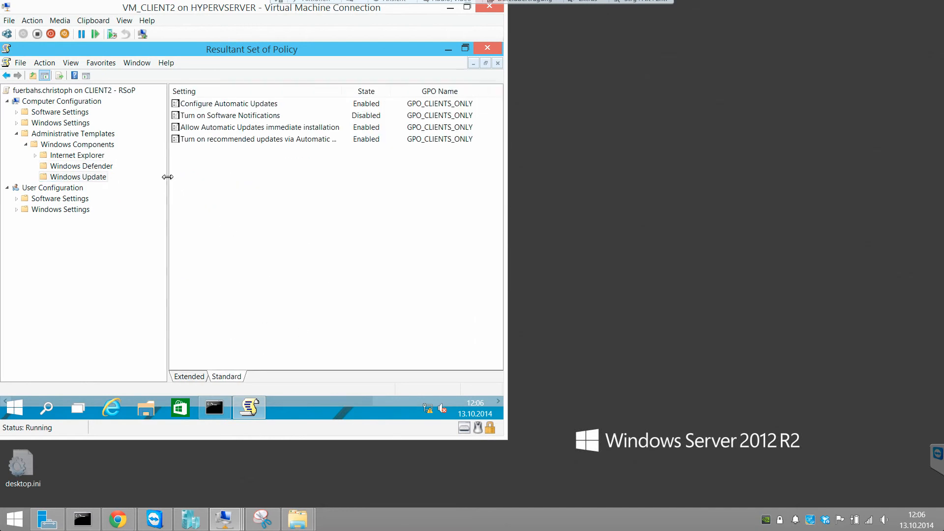
drag(168, 176, 111, 176)
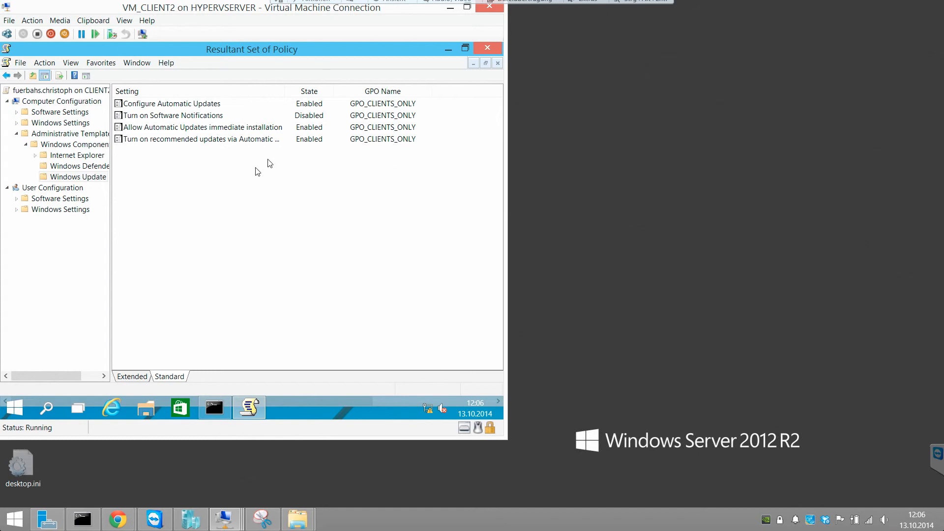
Check the precedence of Configure Automatic Updates, comparing the GPO_CLIENTS_ONLY and Default Domain Policy entries
click(245, 116)
double_click(244, 106)
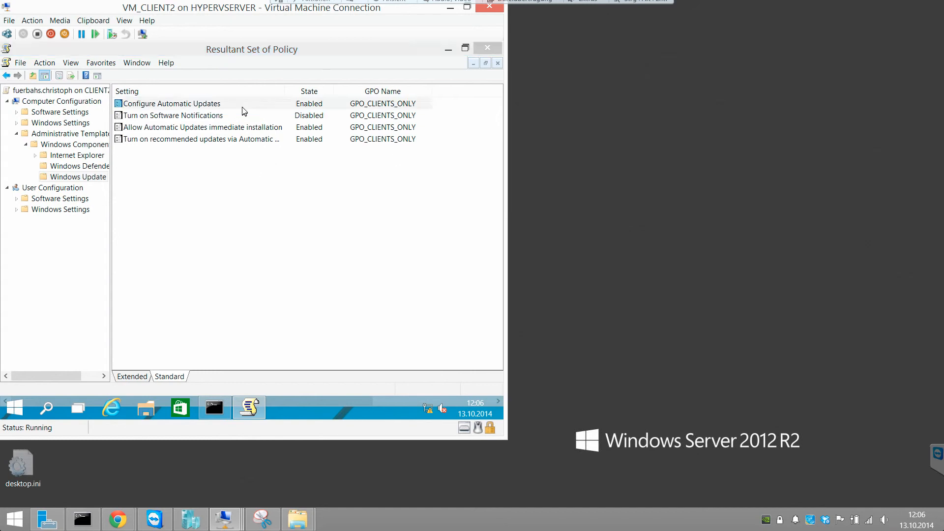
click(198, 111)
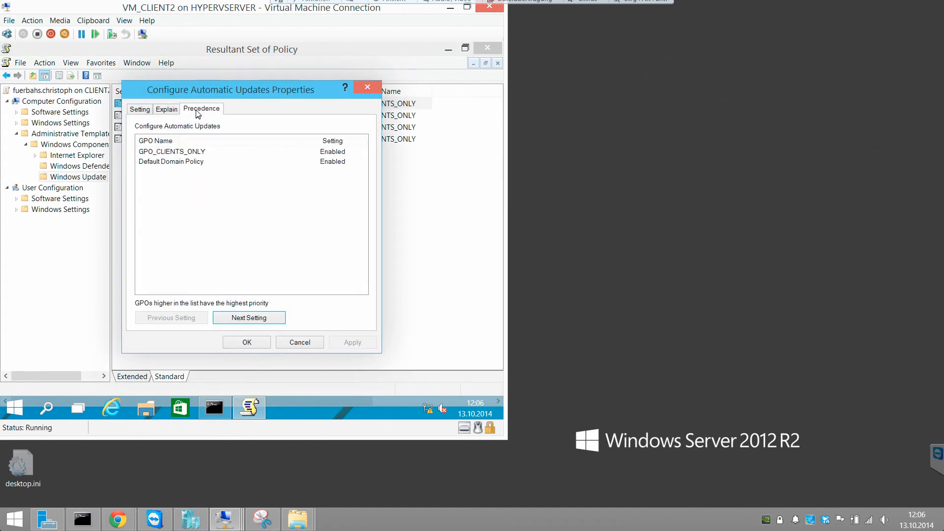
click(196, 151)
click(202, 163)
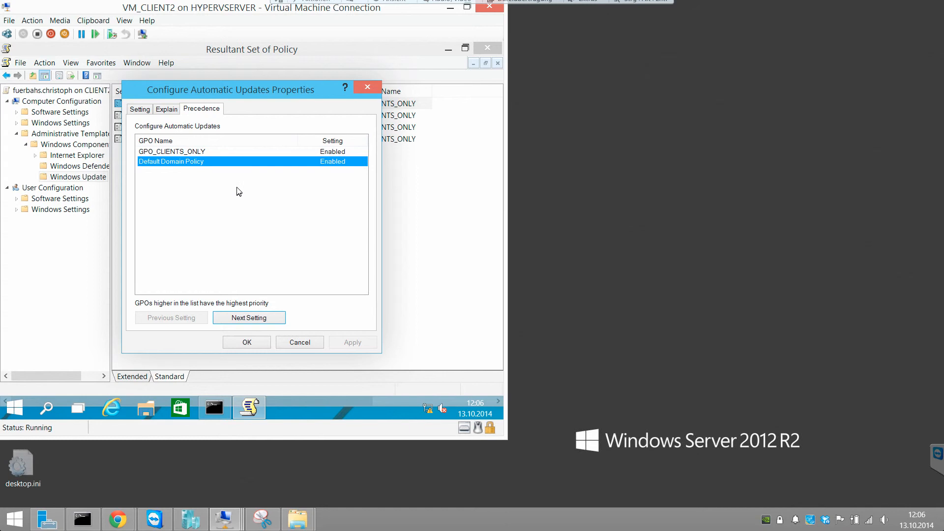
click(217, 153)
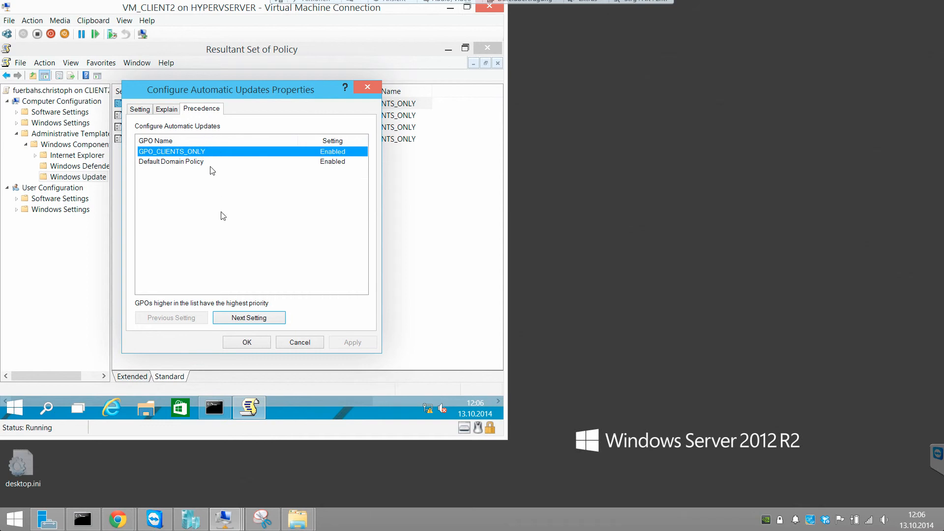
Step to the next Windows Update policy and back, and review the explanation and settings of Configure Automatic Updates
click(255, 318)
click(194, 318)
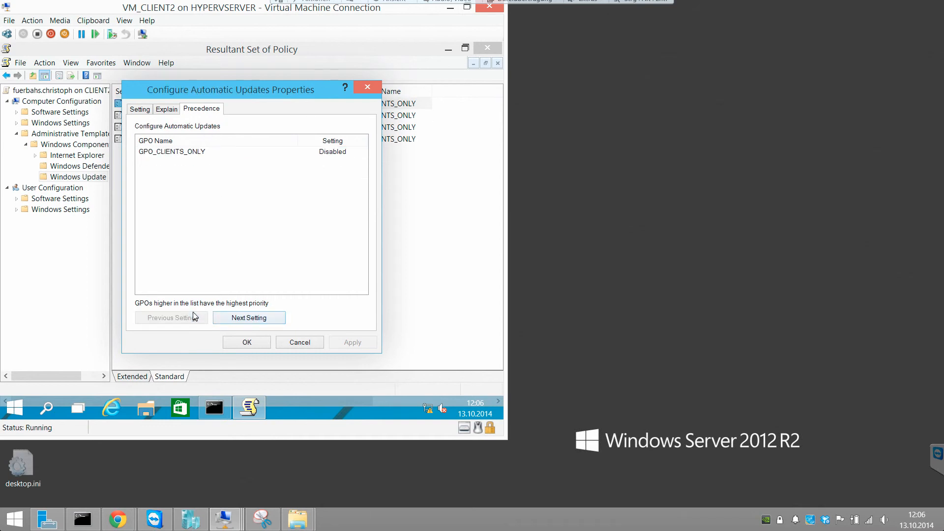
click(178, 112)
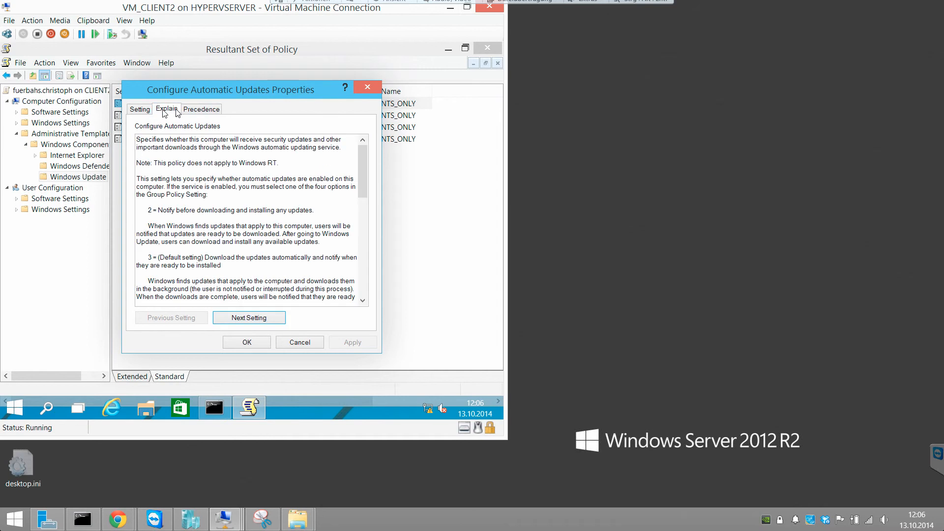
click(145, 112)
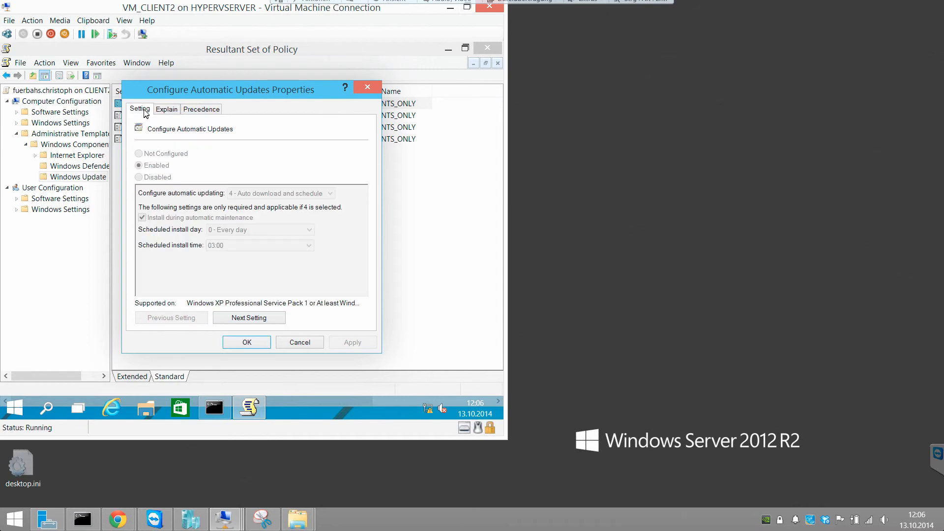
Move the Configure Automatic Updates properties clear of the policy names, and review its precedence and settings again
click(187, 110)
drag(202, 97, 310, 105)
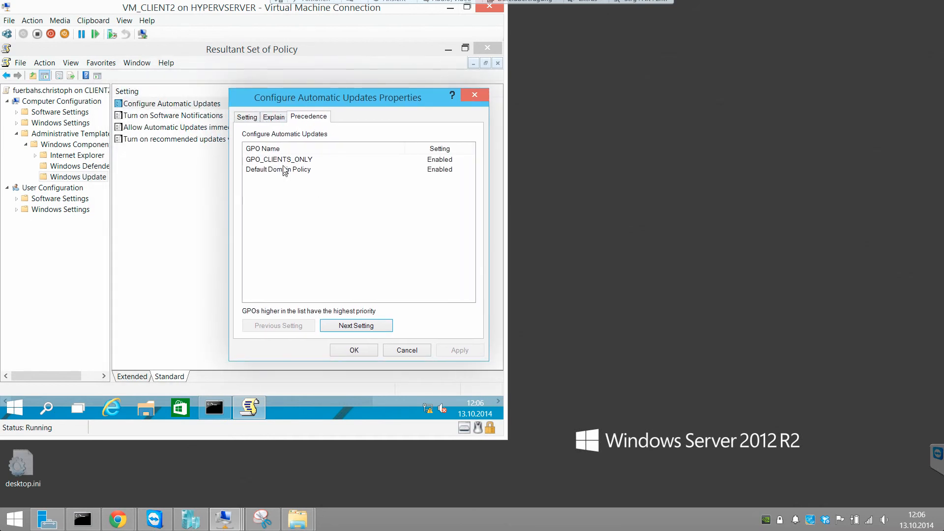
click(256, 121)
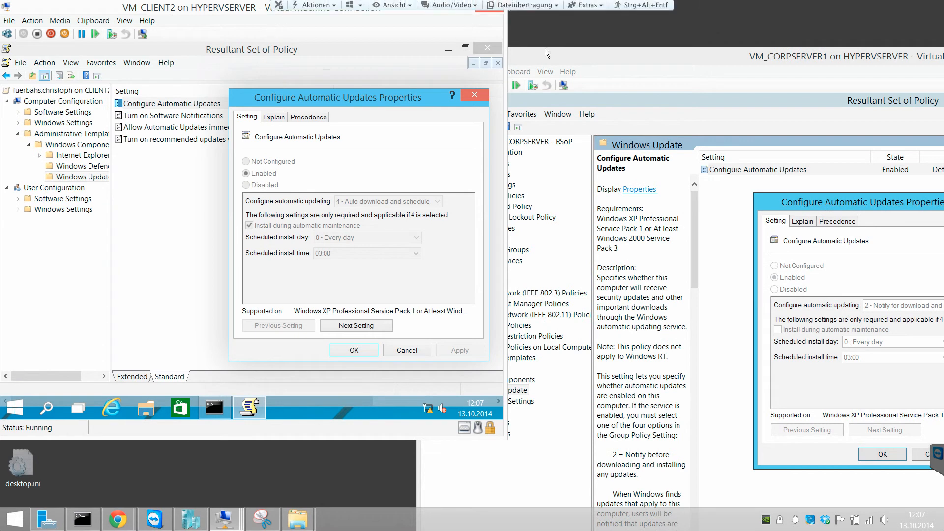
Arrange the CLIENT2 and CORPSERVER1 windows side by side to compare their Configure Automatic Updates settings
drag(552, 59, 539, 32)
drag(346, 13, 199, 30)
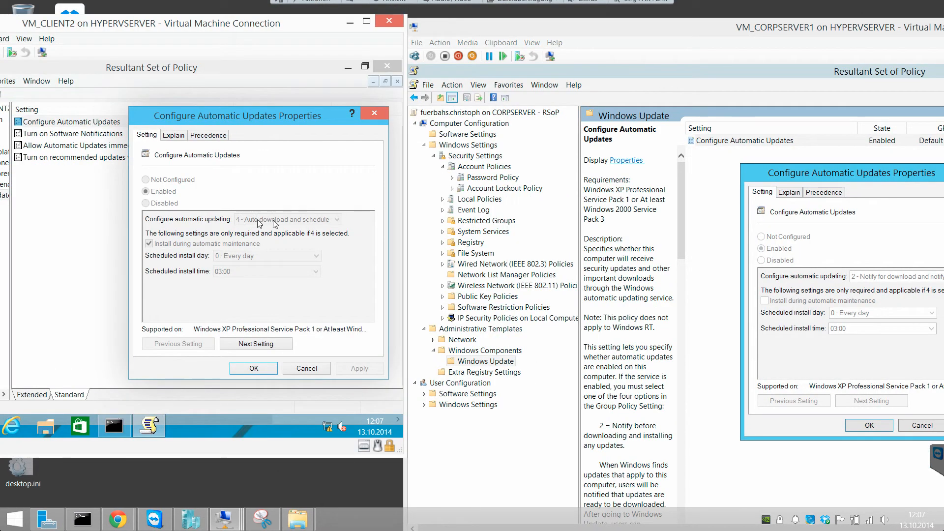
click(505, 36)
drag(504, 35, 403, 35)
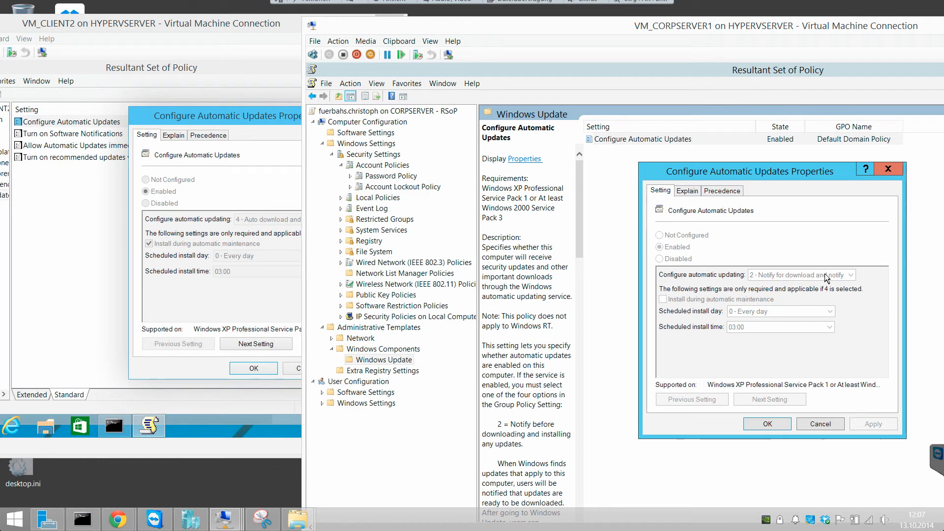
Check the explanation and precedence of Configure Automatic Updates on CLIENT2, close its properties, and move the CLIENT2 window fully into view
click(167, 148)
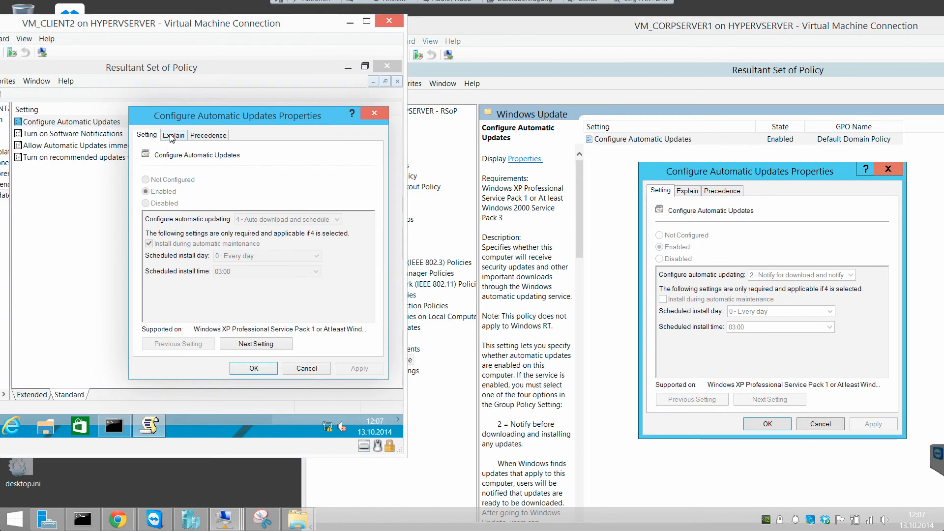
click(174, 135)
click(200, 135)
click(312, 366)
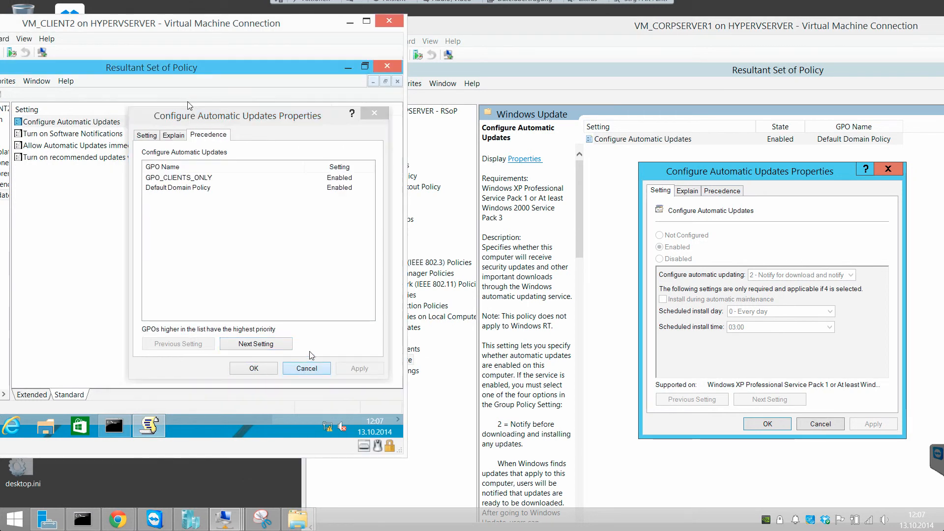
drag(151, 27, 445, 53)
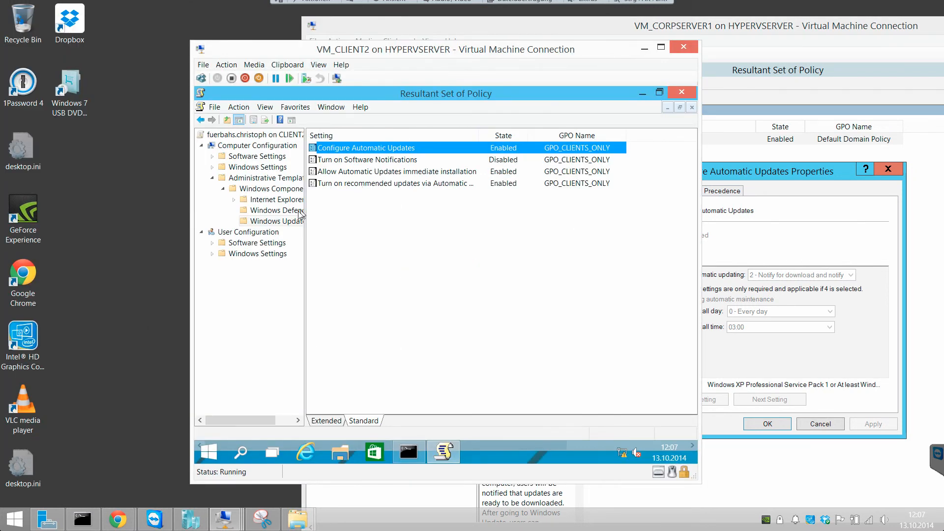
click(443, 452)
click(443, 452)
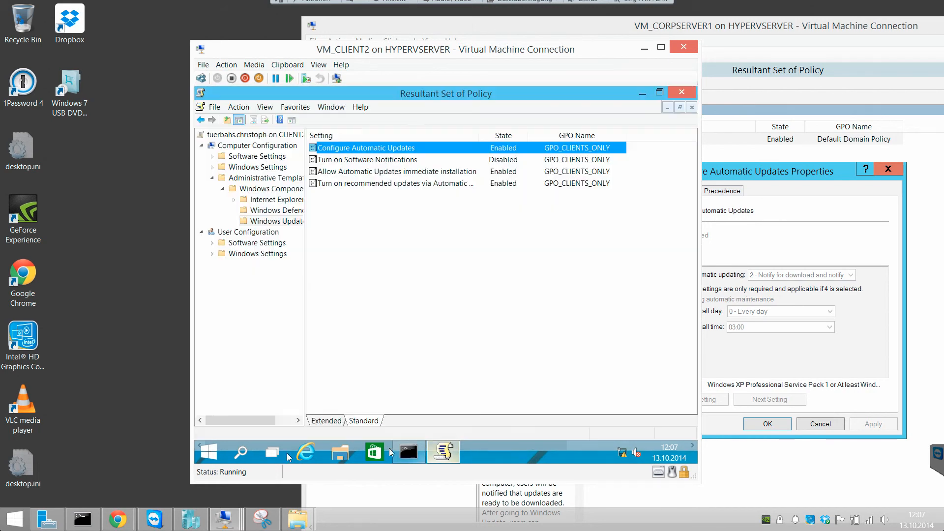
Show CORPSERVER1 in full screen and close its Configure Automatic Updates properties without changes
click(712, 27)
click(430, 41)
click(435, 55)
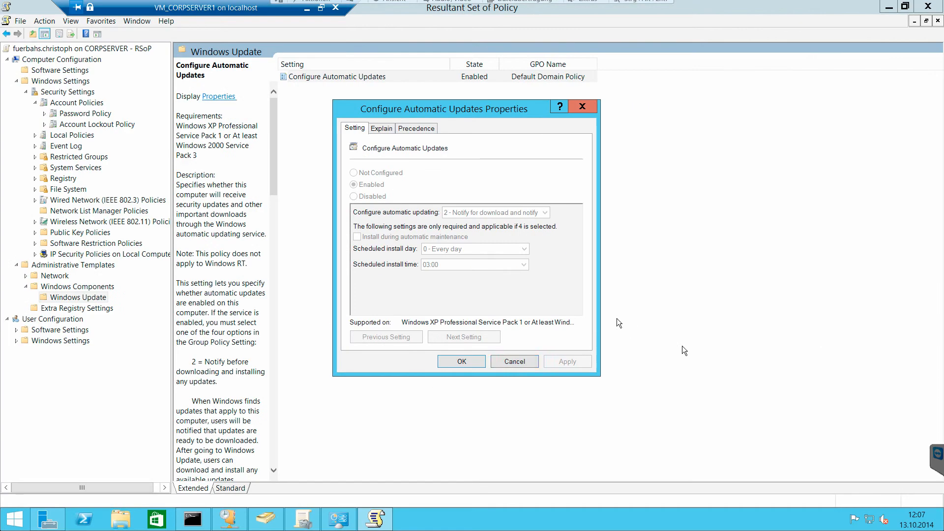
click(514, 363)
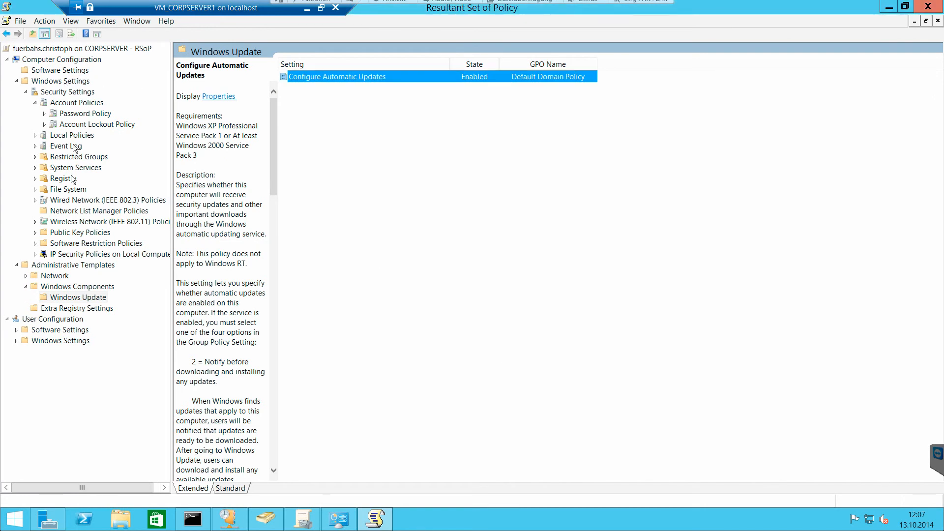
Review the corp.zz domain, the Computer OU and its GPO_CLIENTS_ONLY link in Group Policy Management
click(302, 520)
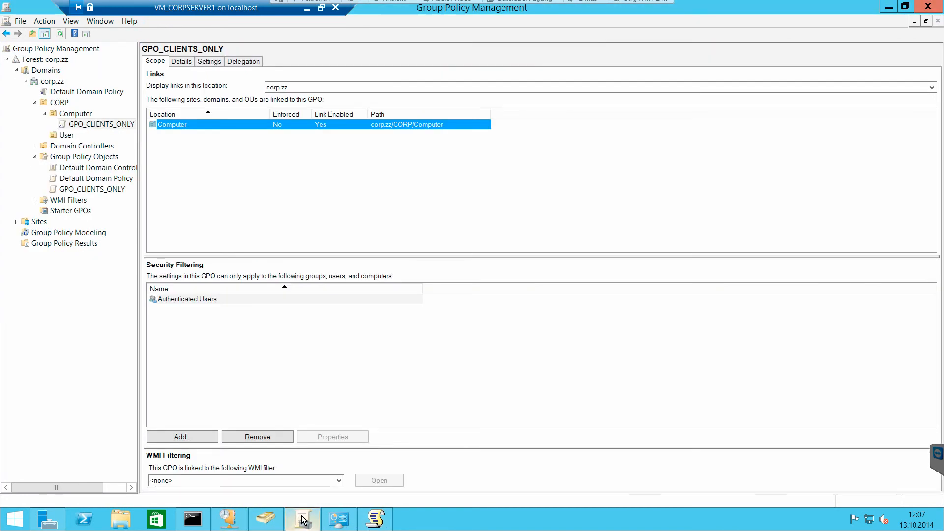
click(53, 82)
click(98, 123)
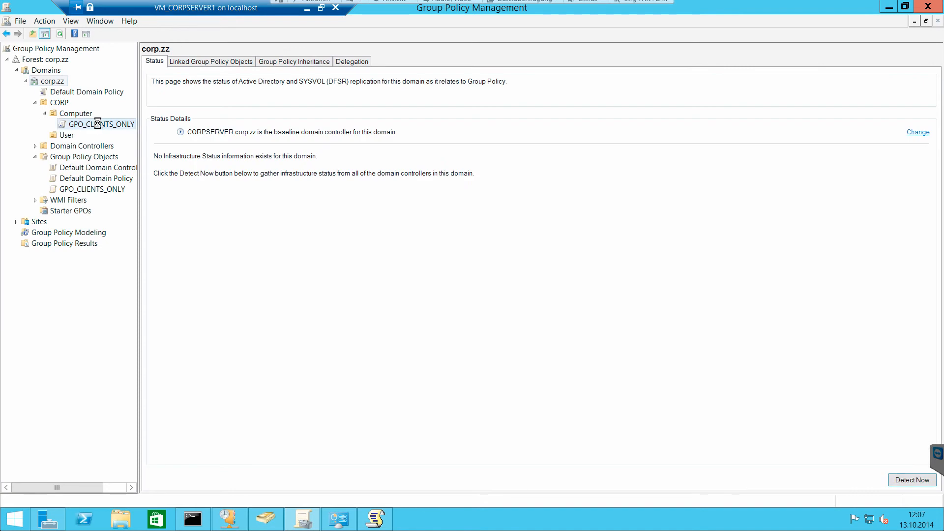
click(560, 282)
click(52, 81)
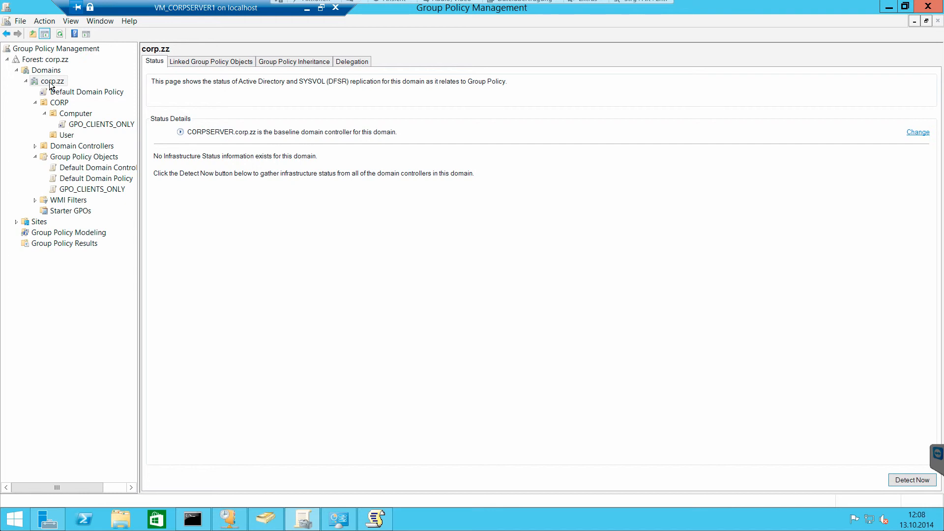
click(73, 114)
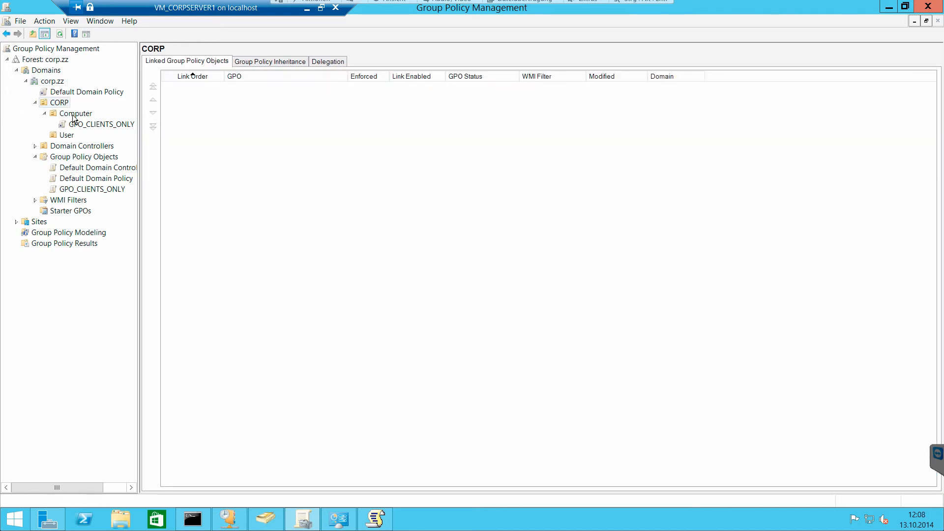
click(84, 125)
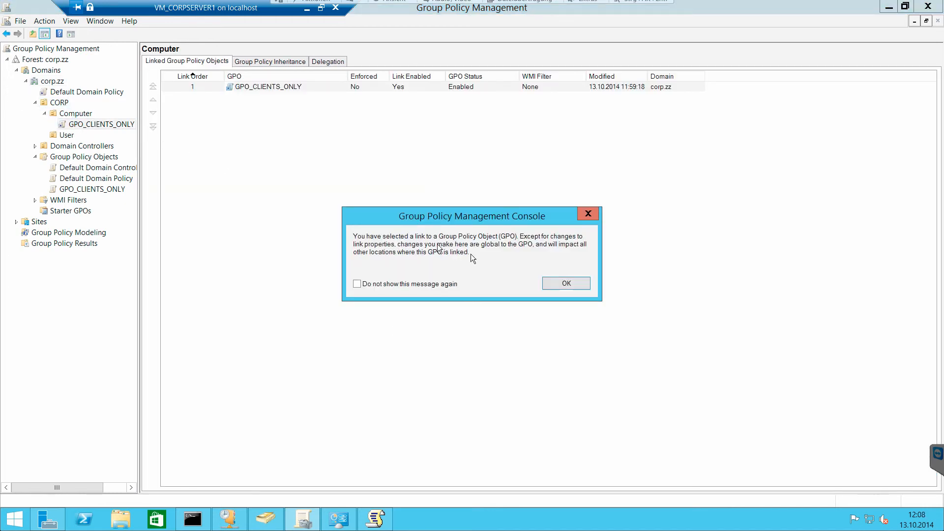
click(561, 283)
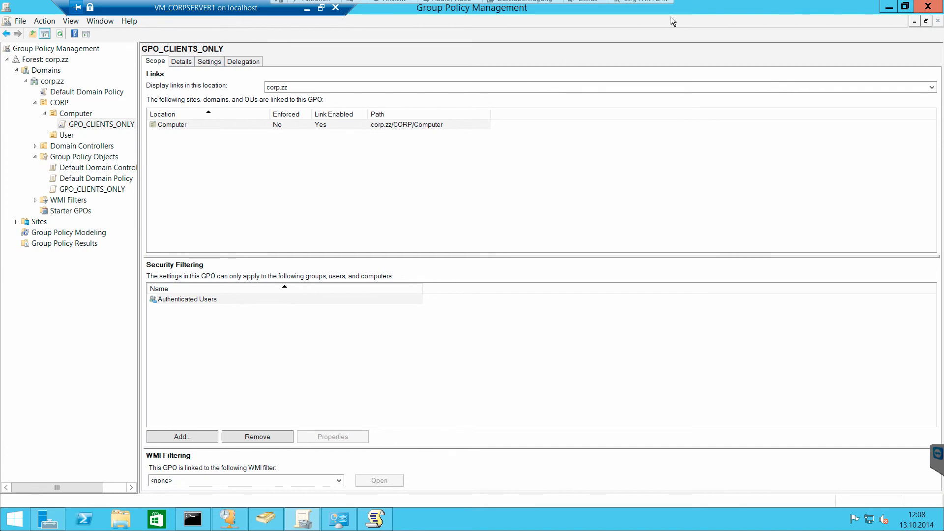
Return from the full-screen server to CLIENT2 and open a maximized Local Group Policy Editor by running gpedit.msc in the command prompt
click(320, 7)
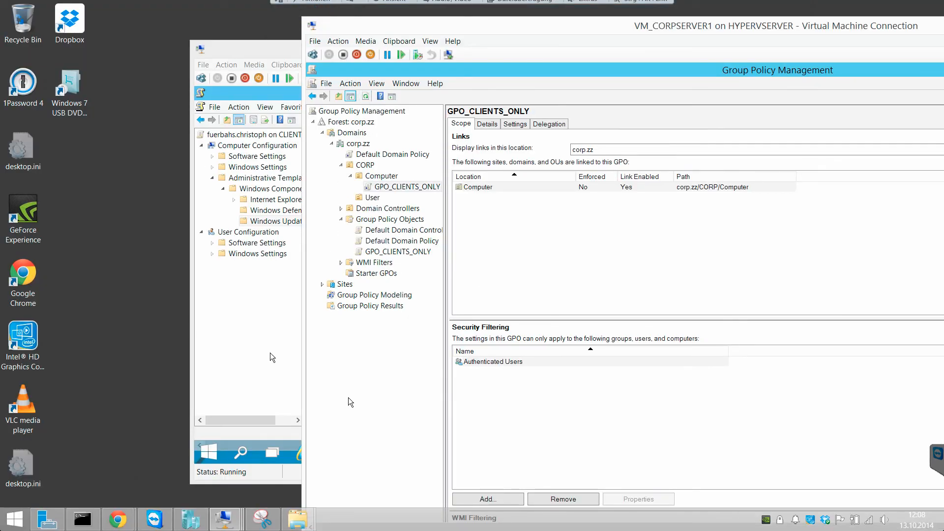
click(253, 46)
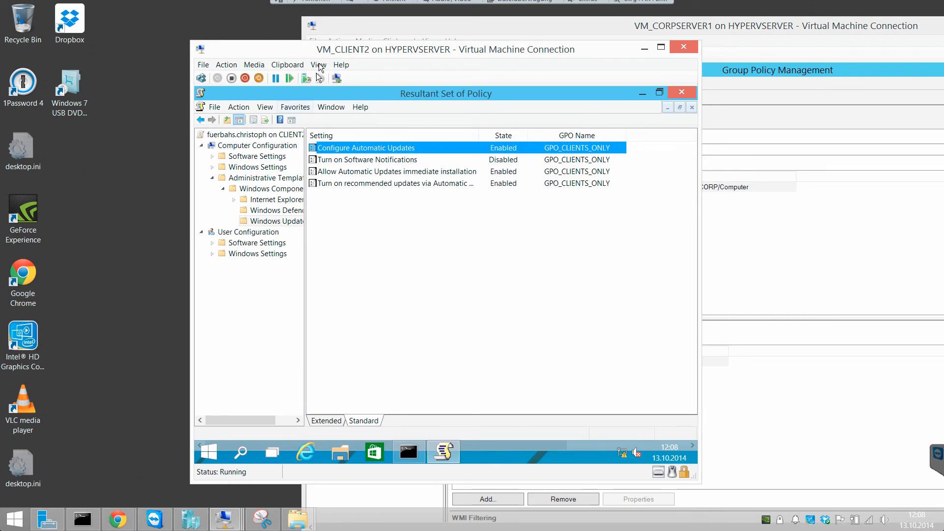
drag(321, 51, 199, 49)
click(285, 445)
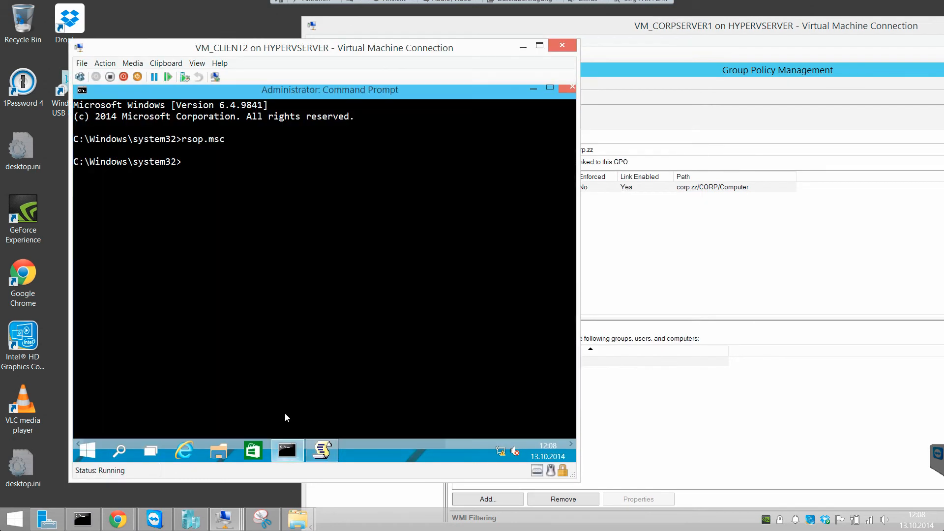
text(gpedit.msc)
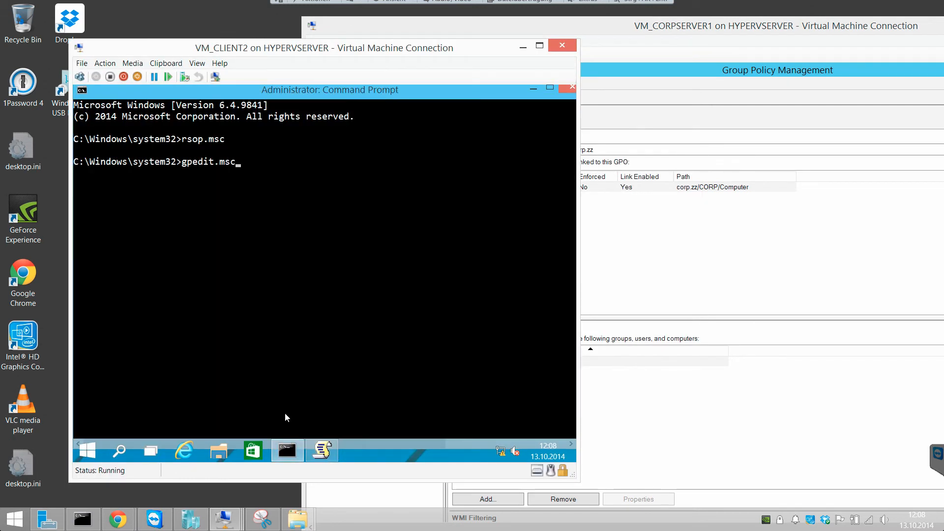
key(Return)
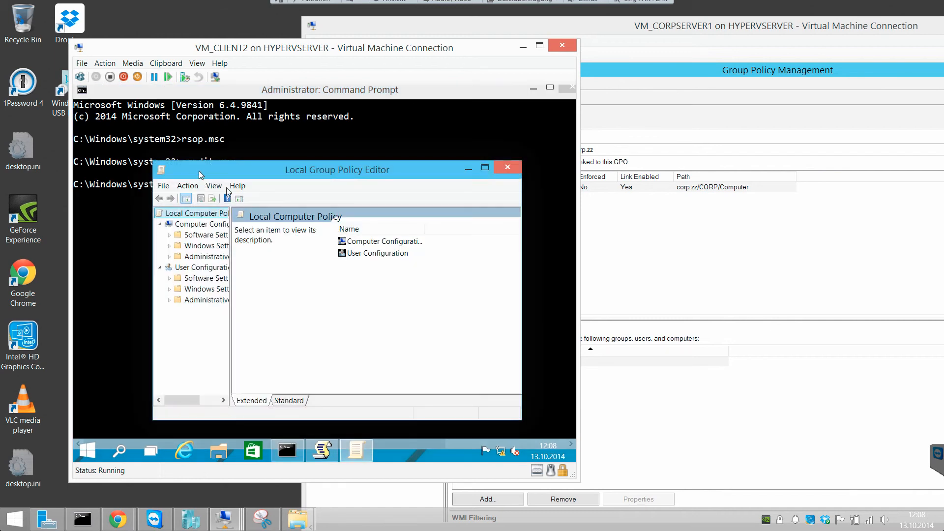
double_click(198, 171)
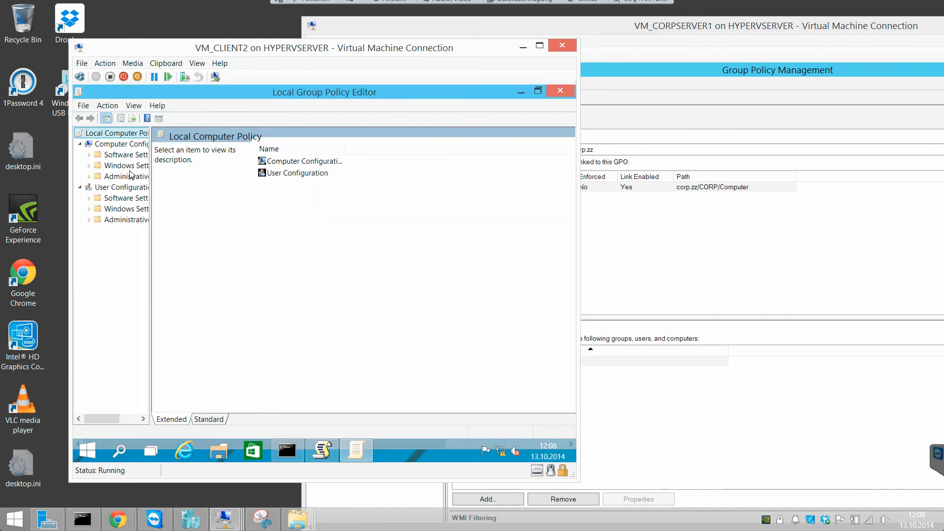
Show the local computer's Windows Update policies, under Administrative Templates and Windows Components, in Standard view with a wider console tree
drag(151, 164, 227, 167)
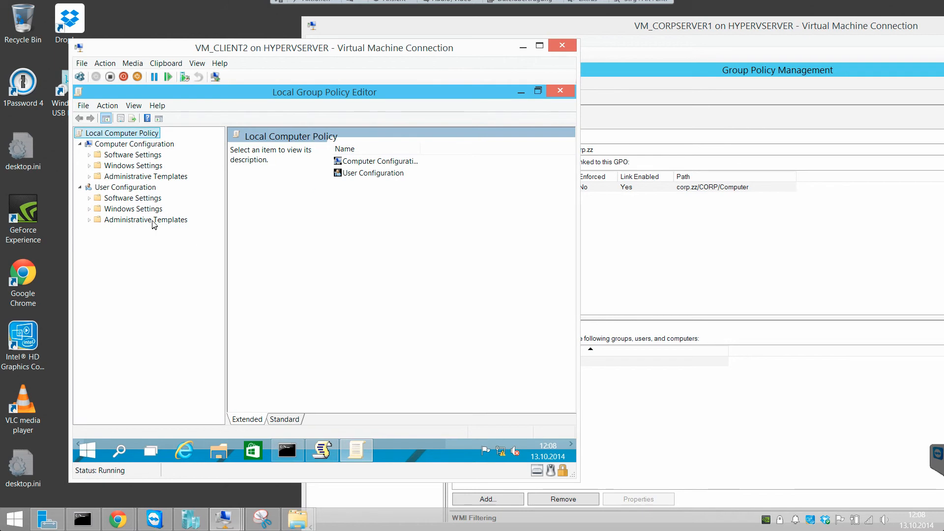
double_click(143, 177)
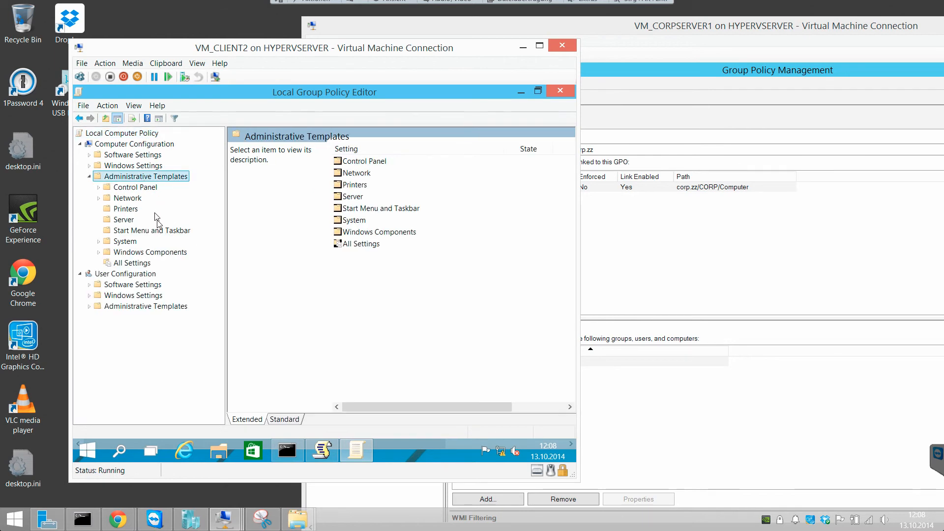
click(145, 253)
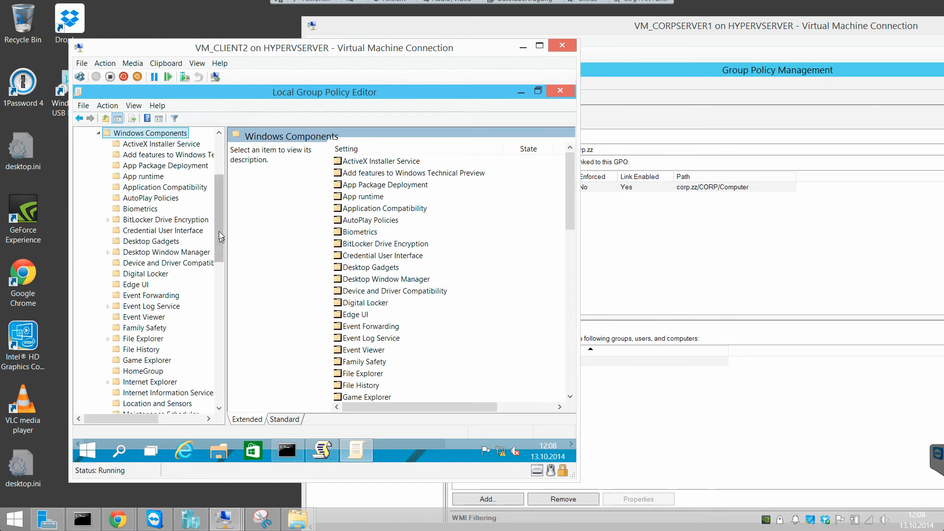
drag(223, 232, 226, 388)
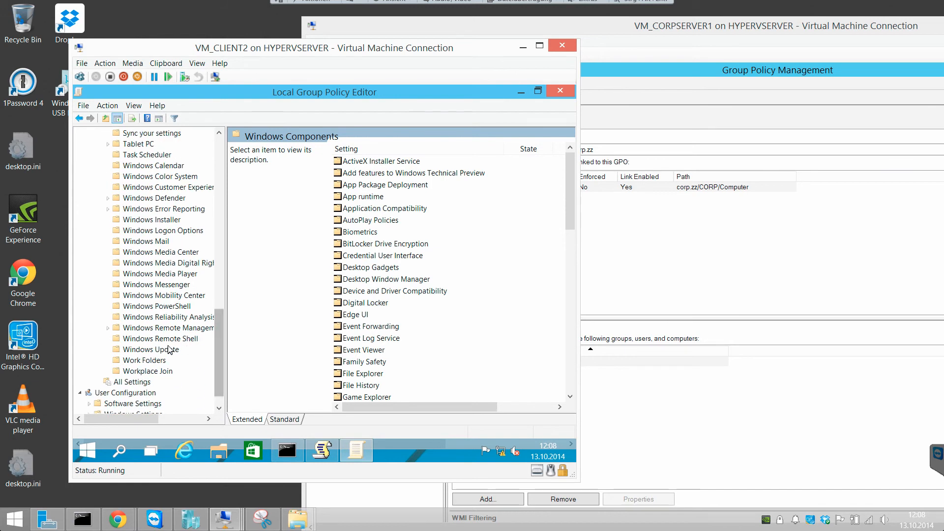
click(168, 349)
click(284, 419)
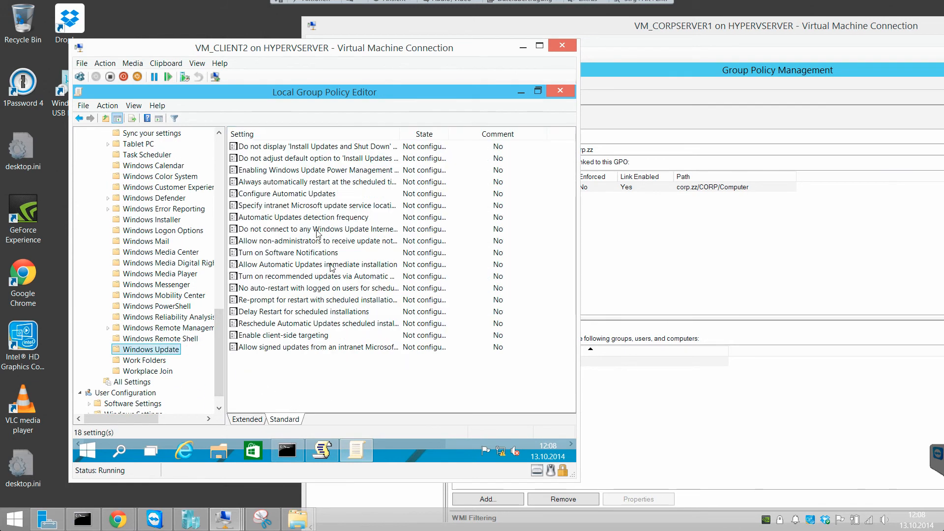
Sort the local Windows Update policies by setting name and set Configure Automatic Updates to Disabled
click(309, 134)
click(289, 206)
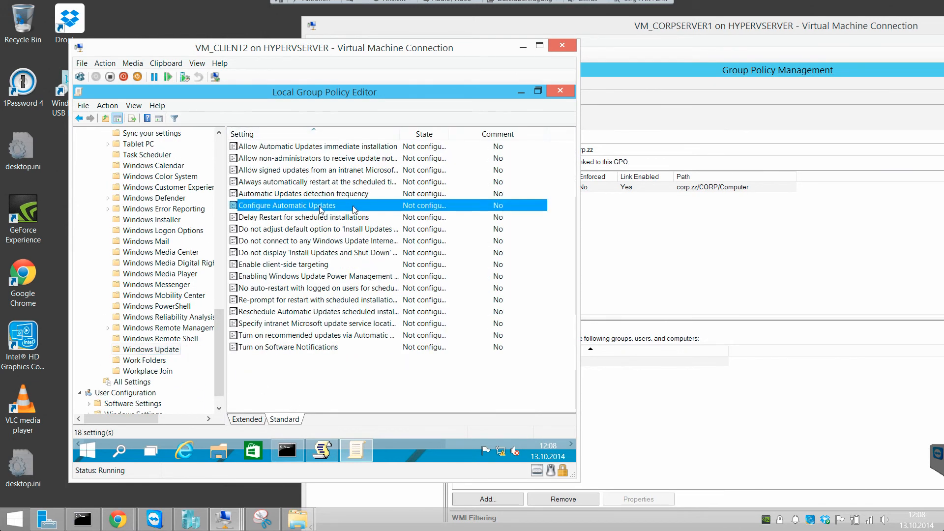
double_click(345, 209)
click(193, 228)
drag(234, 144, 231, 117)
click(424, 148)
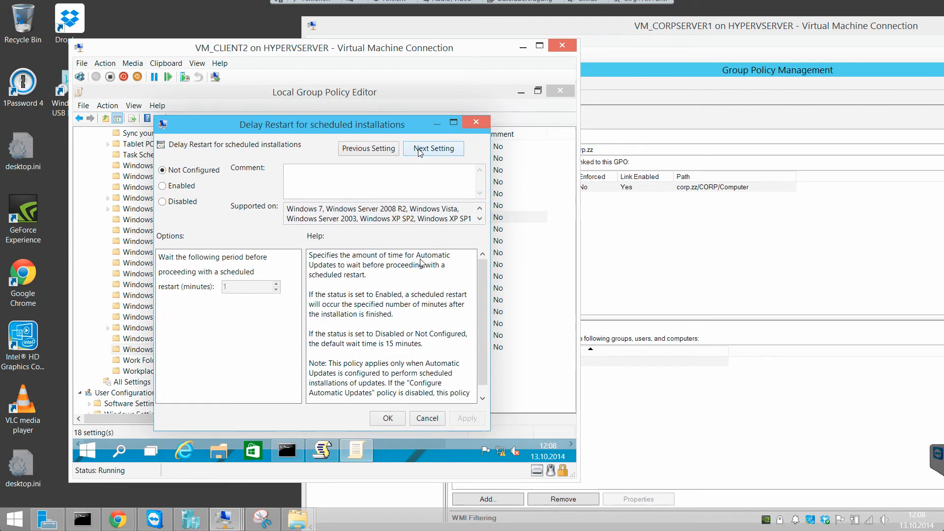
click(426, 419)
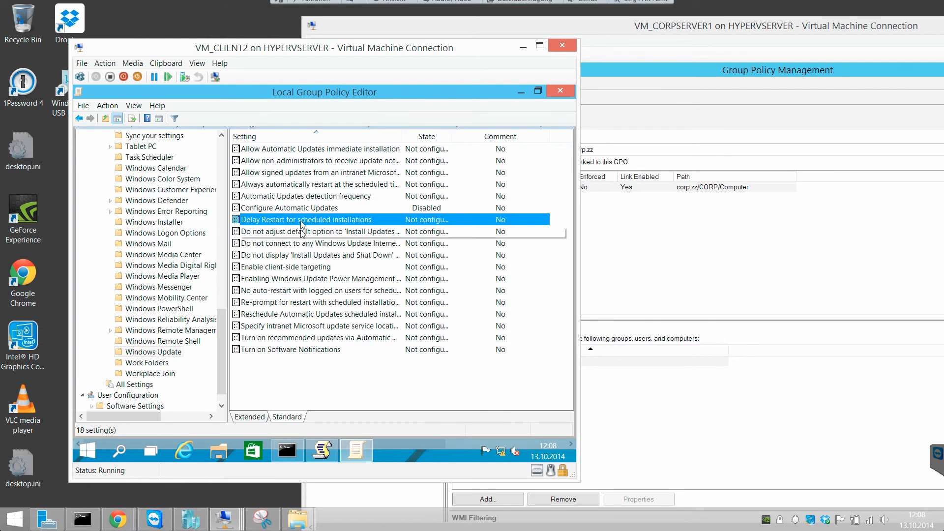
Reopen the local Configure Automatic Updates policy to verify its state, and close it without changes
click(301, 211)
double_click(301, 212)
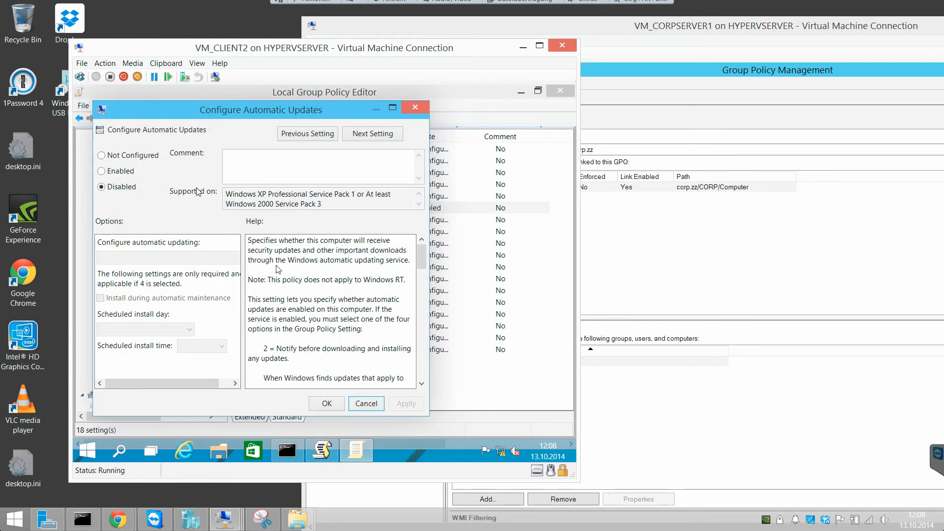
click(364, 405)
Switch to Resultant Set of Policy on CLIENT2 and refresh its query
click(323, 450)
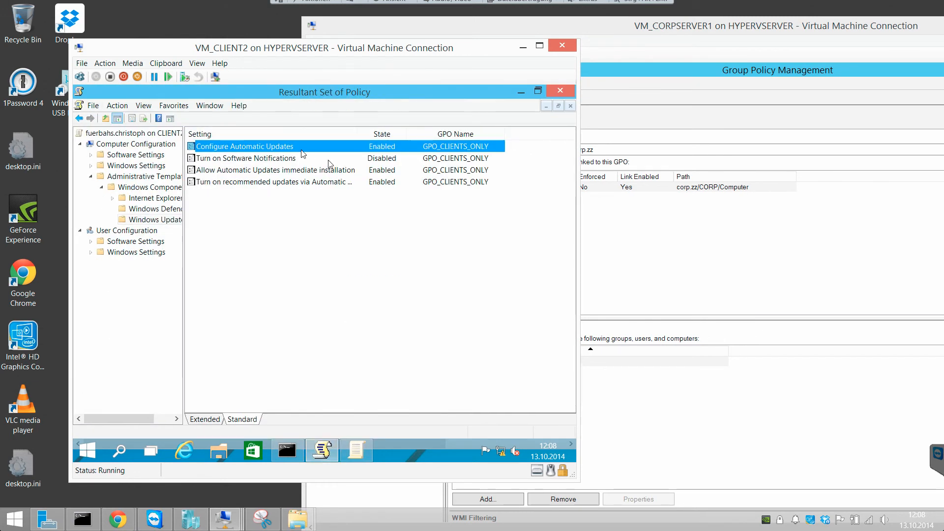
click(256, 222)
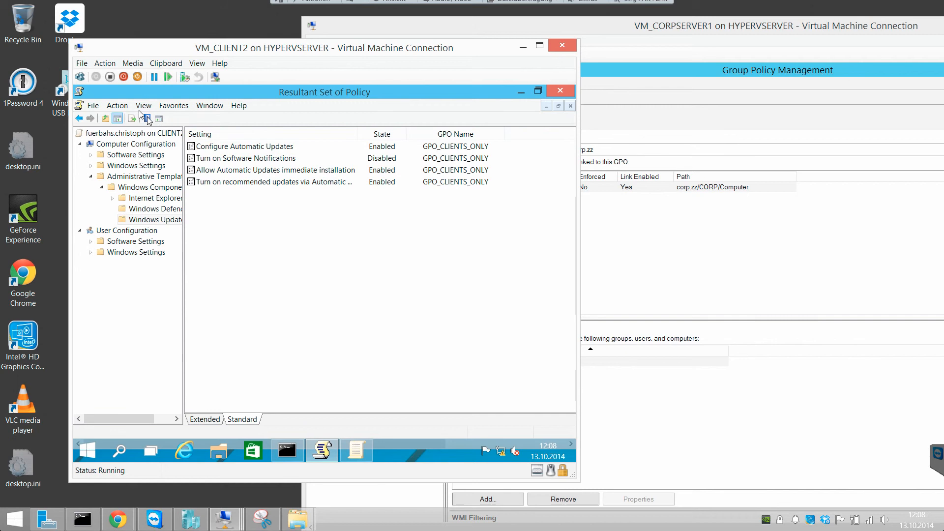
right_click(107, 134)
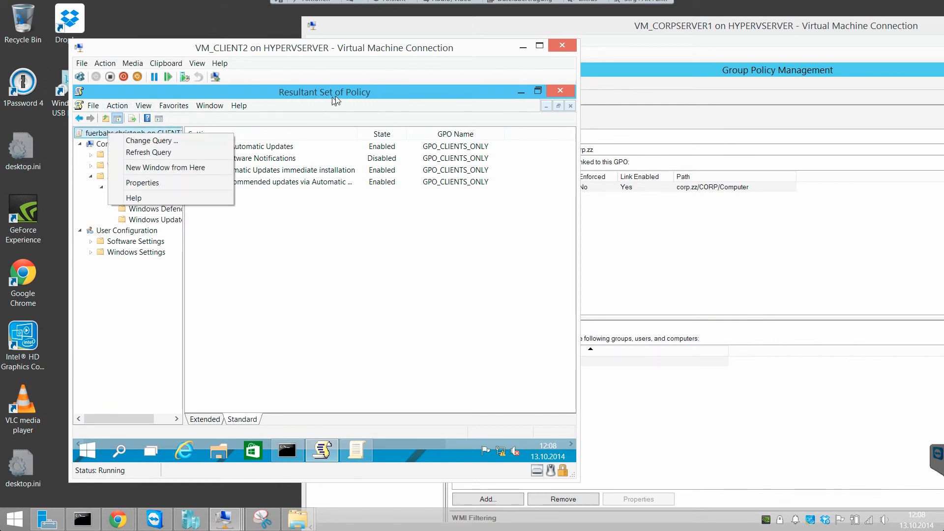
click(188, 153)
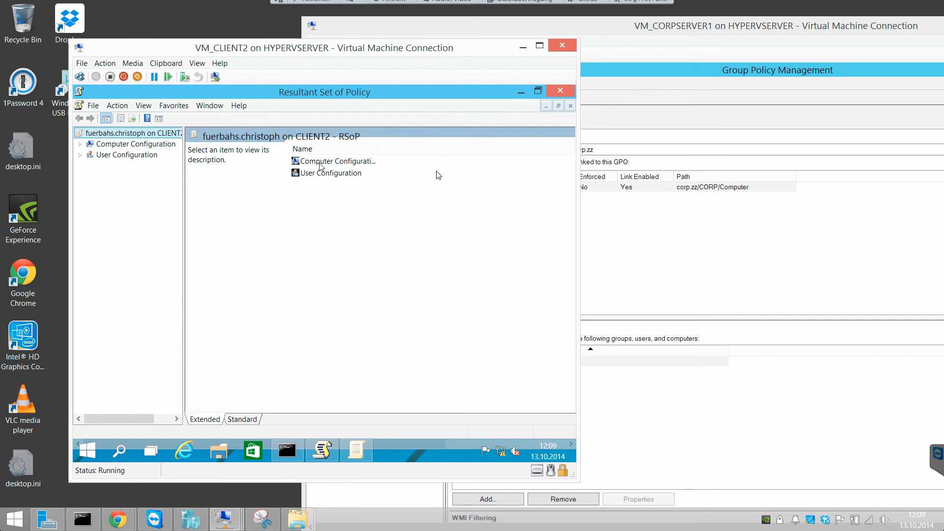
Check the refreshed Windows Update policies under Computer Configuration, Administrative Templates and Windows Components in RSoP
double_click(142, 144)
double_click(129, 176)
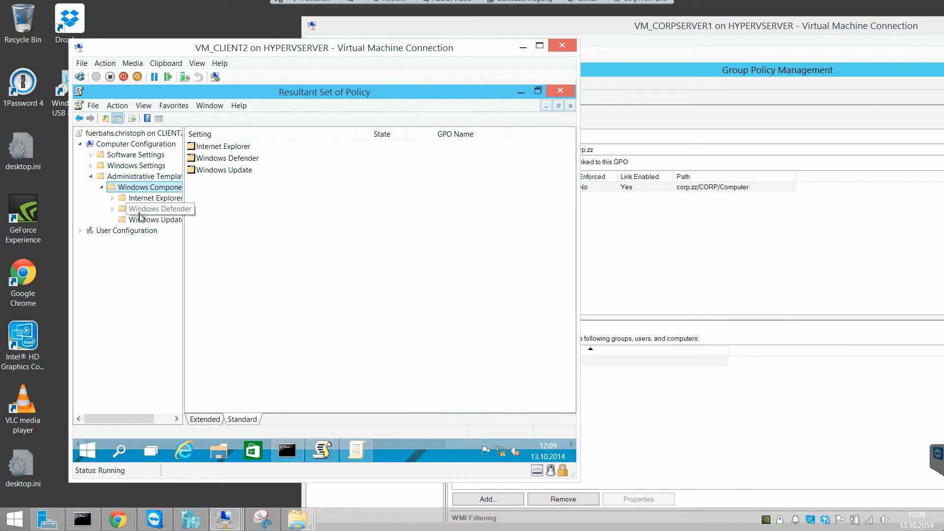
click(143, 219)
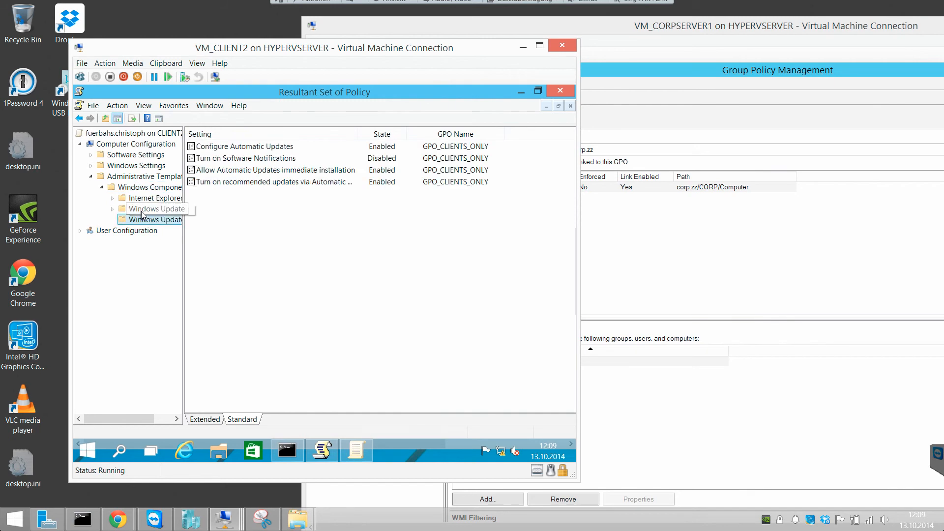
Examine the GPO precedence of Configure Automatic Updates in CLIENT2's RSoP, including the Local Group Policy and GPO_CLIENTS_ONLY entries
click(241, 148)
double_click(256, 149)
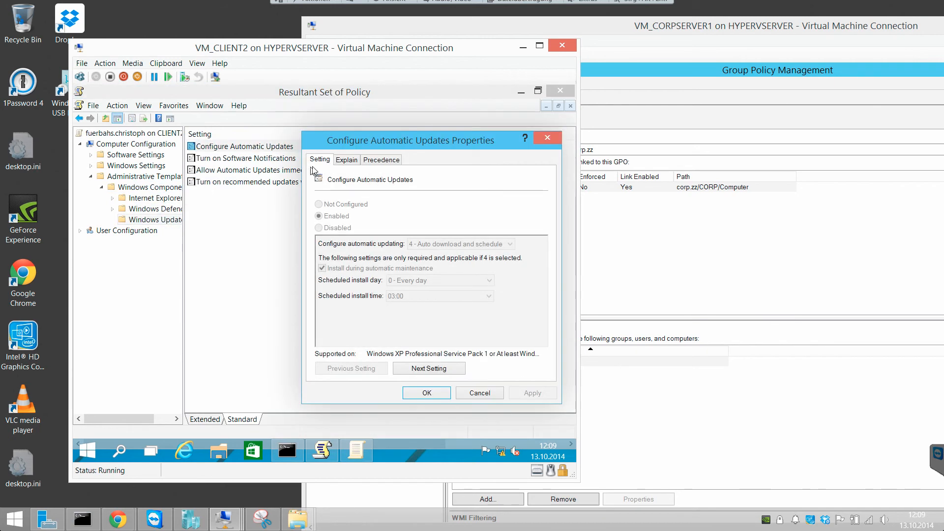
click(370, 161)
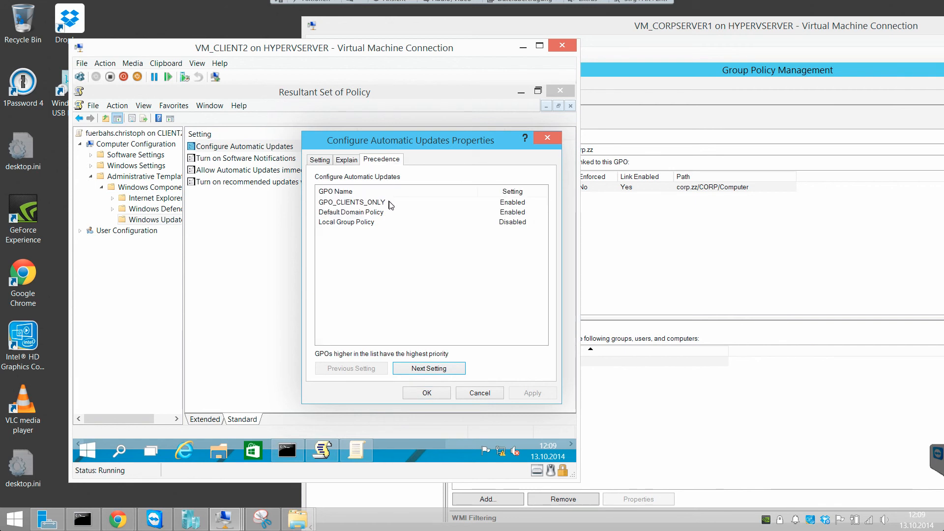
click(364, 224)
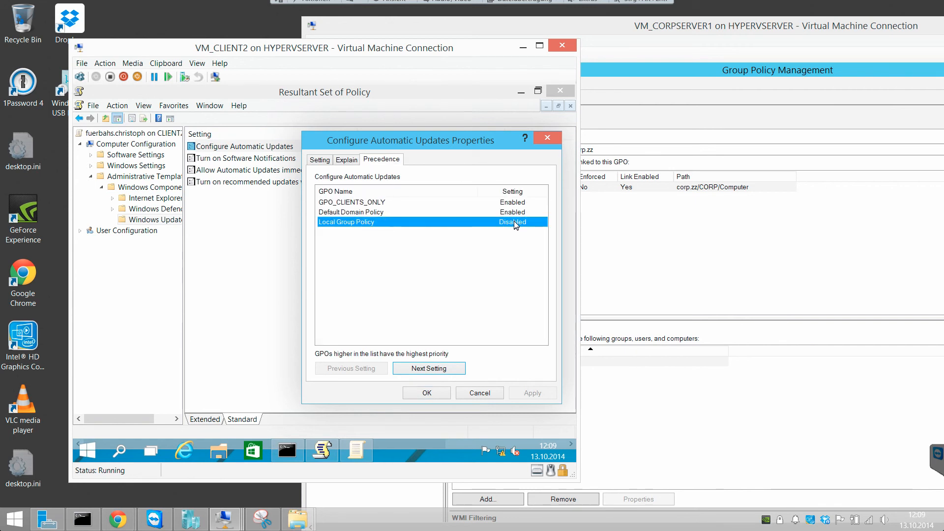
click(485, 212)
click(480, 203)
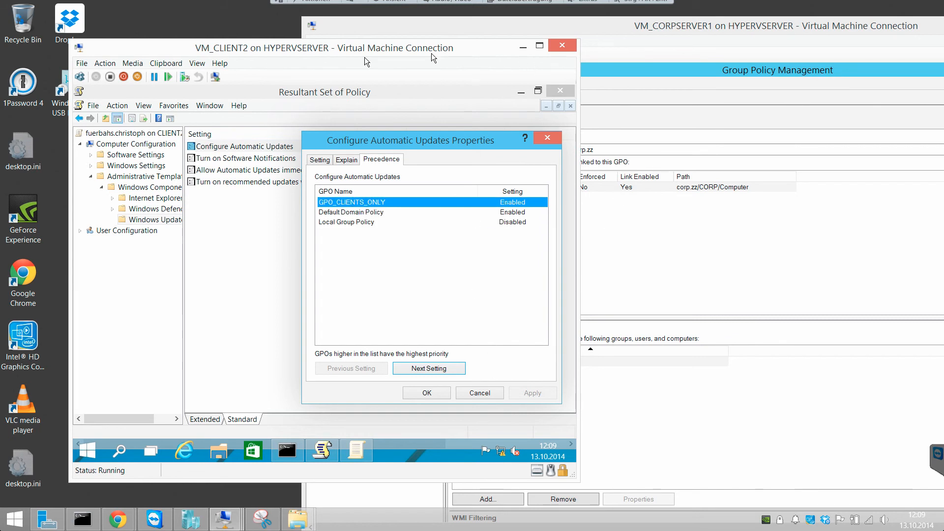
Compare the precedence list with the GPO links in the server's Group Policy Management, and close the policy properties without changes
drag(433, 56, 247, 70)
click(383, 40)
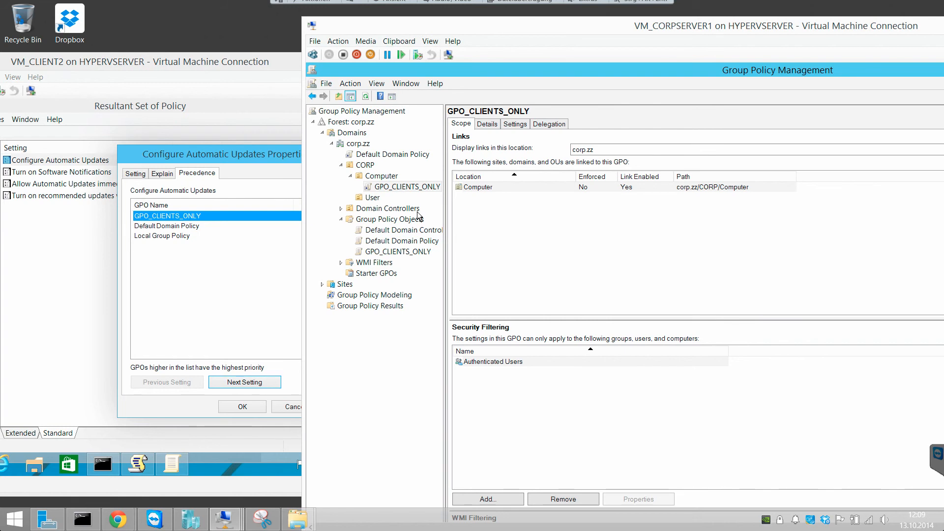
drag(140, 64, 321, 47)
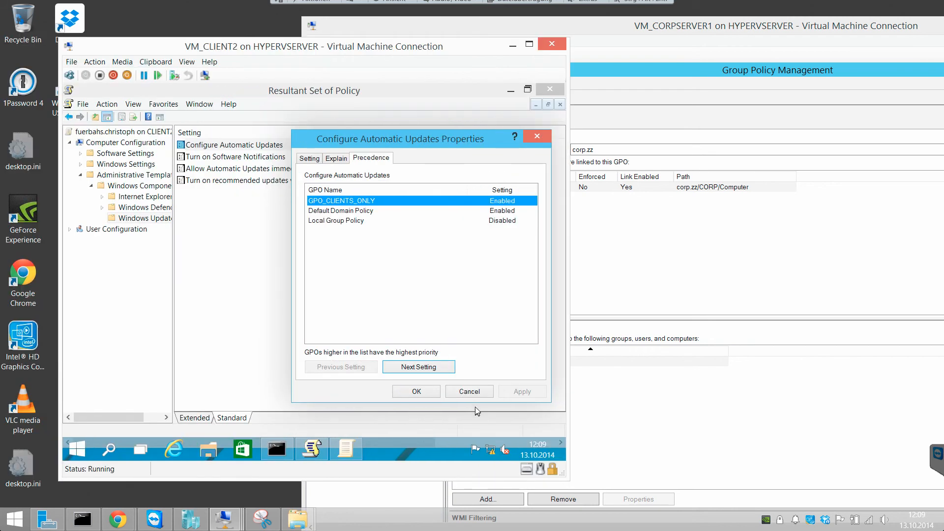
click(472, 392)
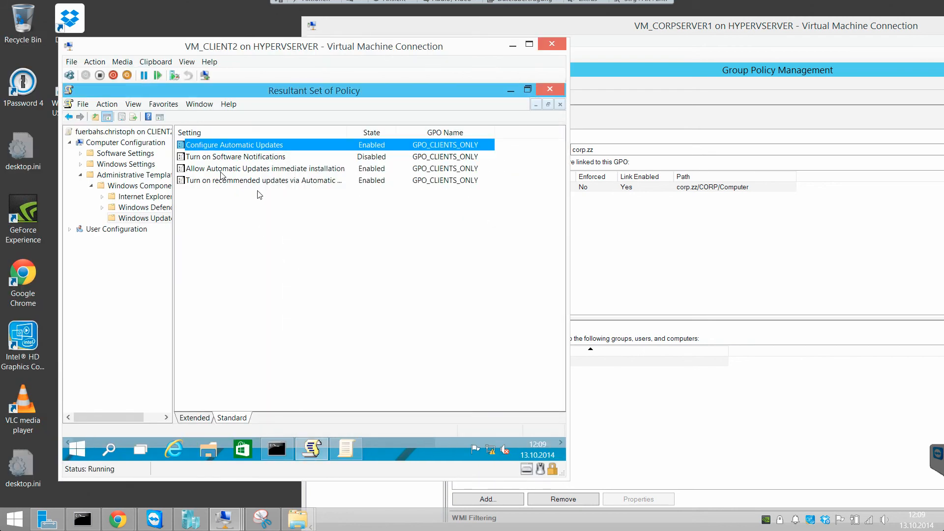
Review the local Windows Update policies, minimize the Local Group Policy Editor and bring up Windows Firewall with Advanced Security on CLIENT2
click(340, 445)
drag(211, 200, 211, 140)
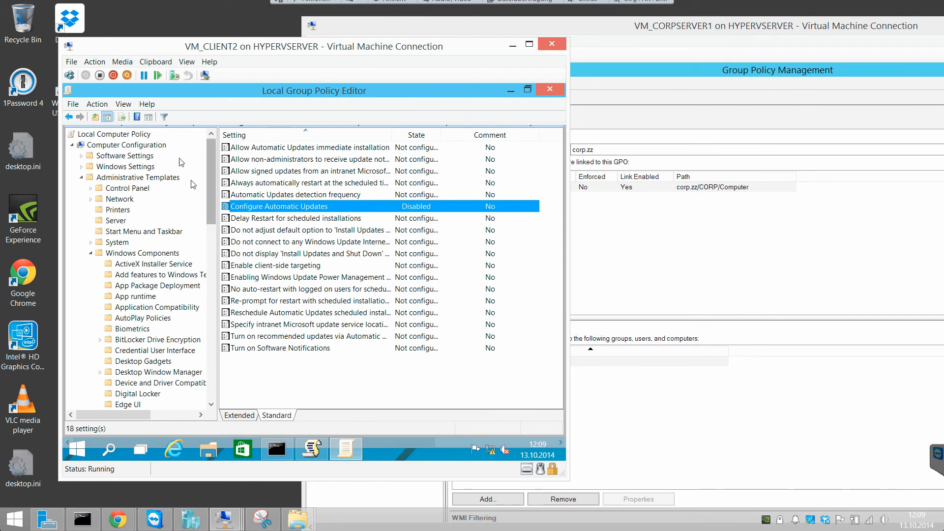
click(511, 90)
click(595, 51)
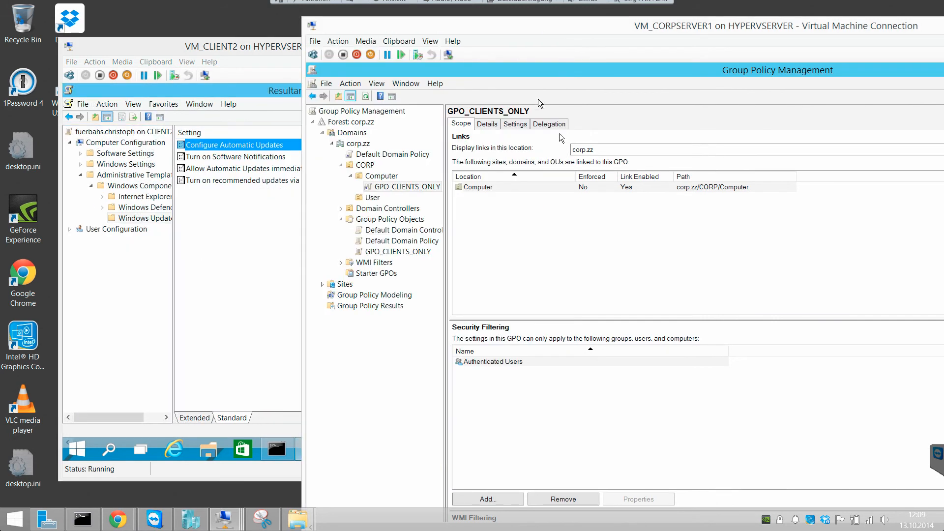
click(275, 227)
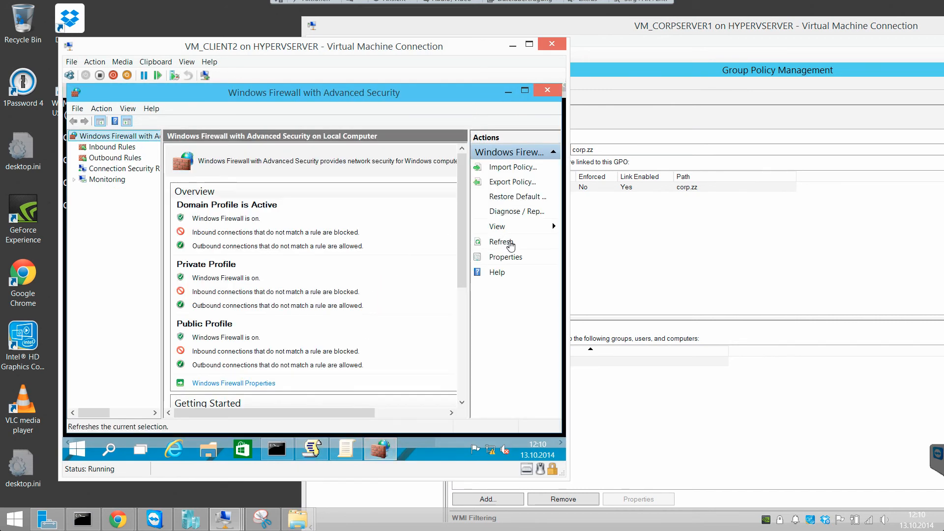
Switch to the CORPSERVER1 virtual machine in full screen and open the Default Domain Policy for editing
drag(626, 30, 612, 16)
right_click(360, 145)
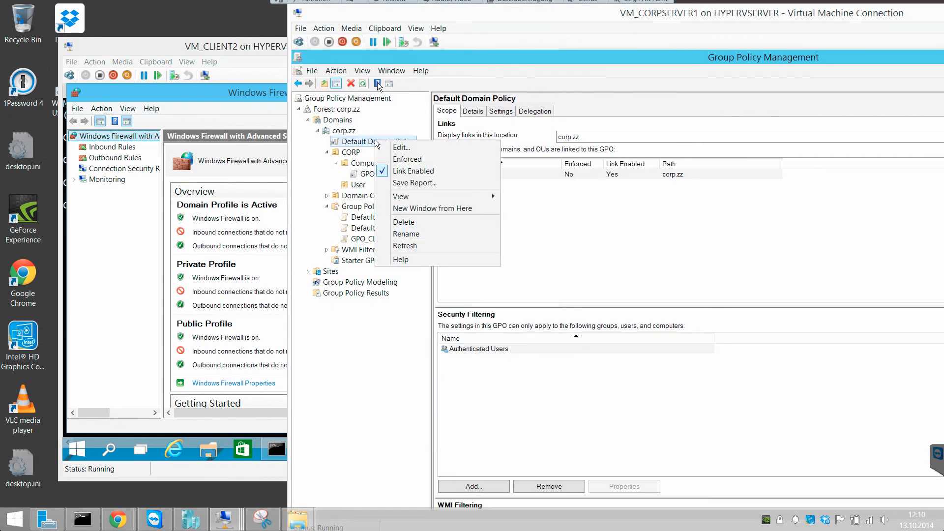
click(416, 29)
click(418, 42)
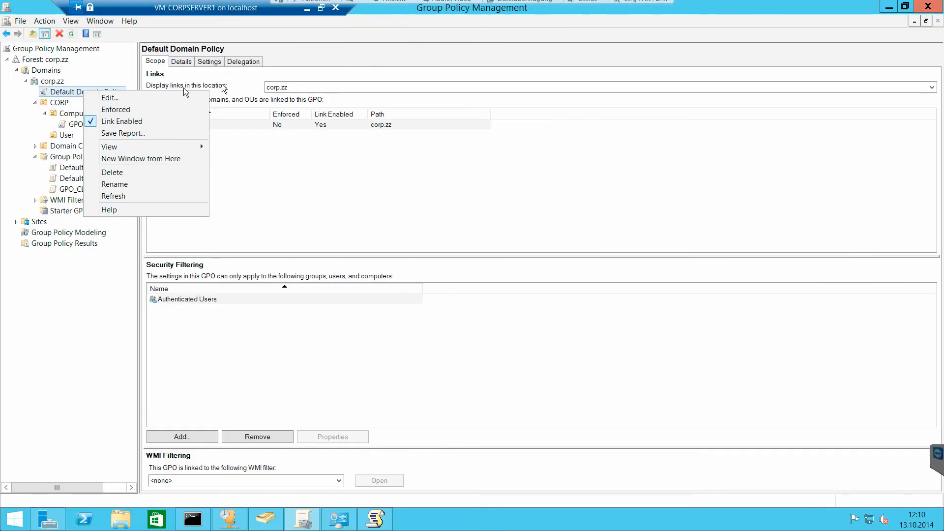
click(199, 89)
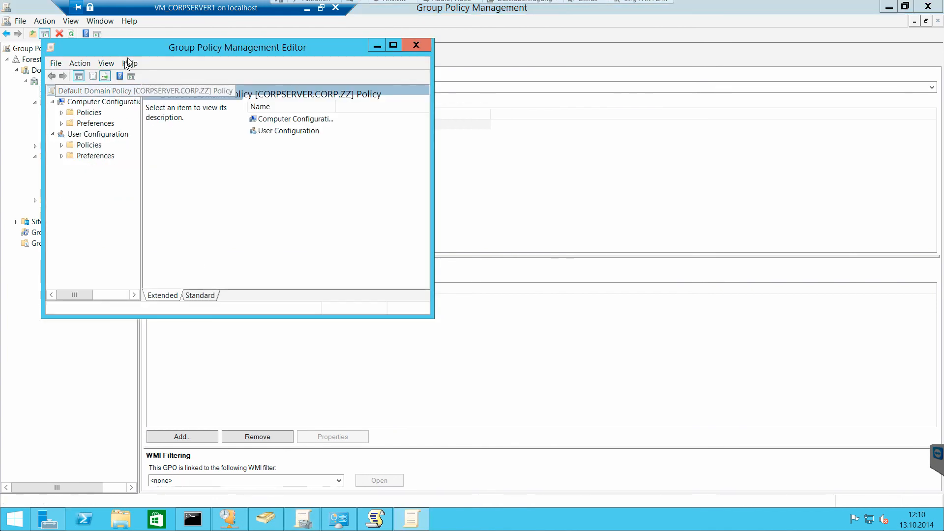
Open Windows Firewall with Advanced Security in the policy's Computer Configuration, under Policies, Windows Settings and Security Settings
double_click(19, 80)
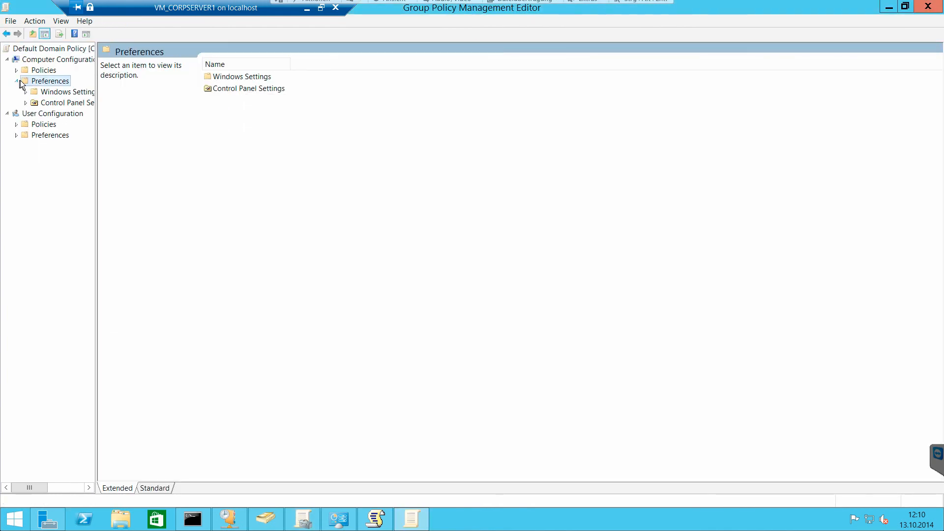
click(26, 92)
drag(95, 86, 169, 123)
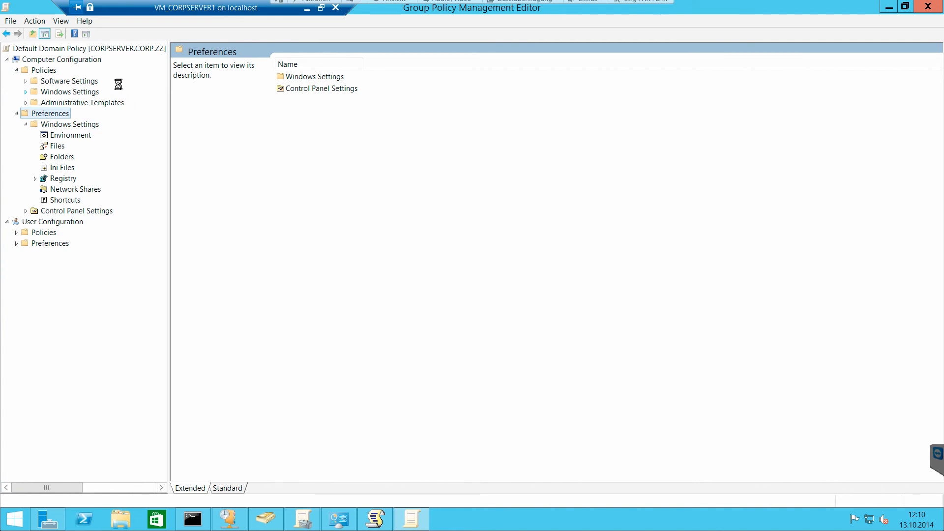
click(35, 124)
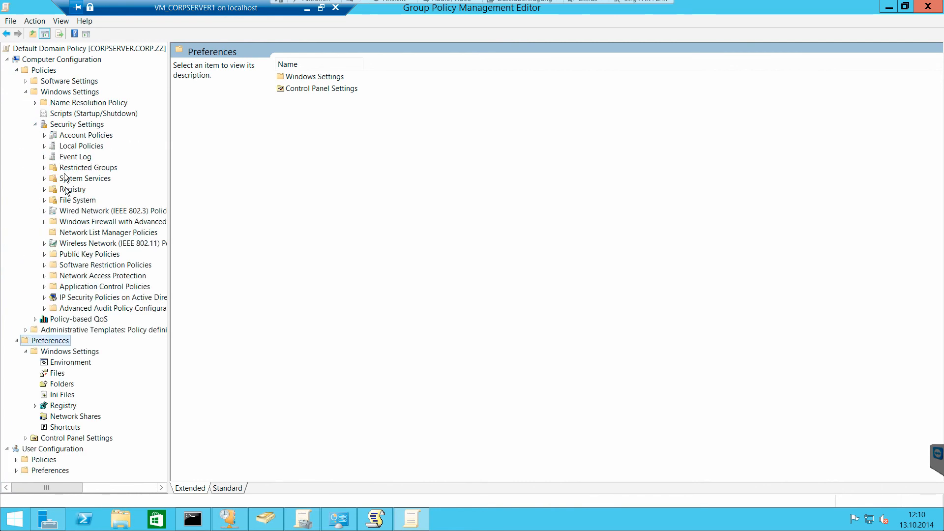
click(83, 222)
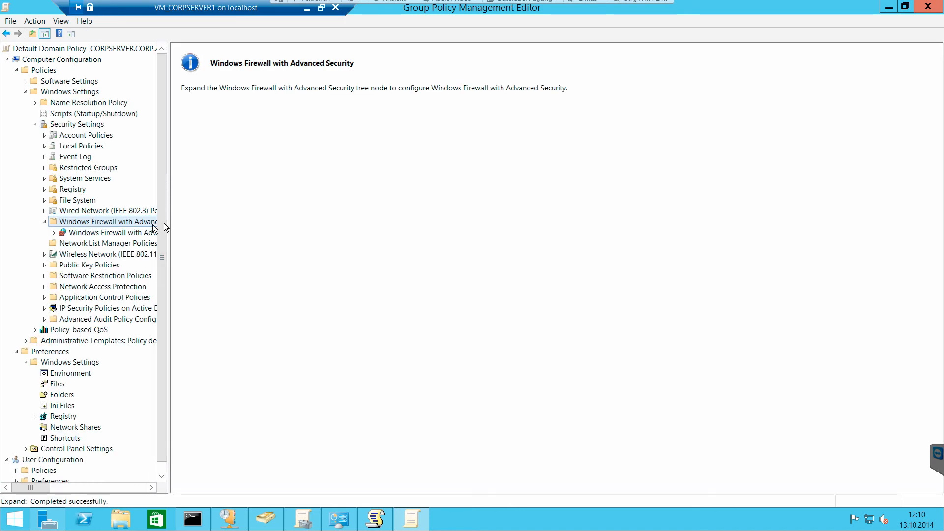
click(139, 233)
Open the policy's Windows Firewall properties, set the Domain Profile firewall state to Off and apply it
click(237, 201)
click(488, 187)
click(490, 209)
click(567, 377)
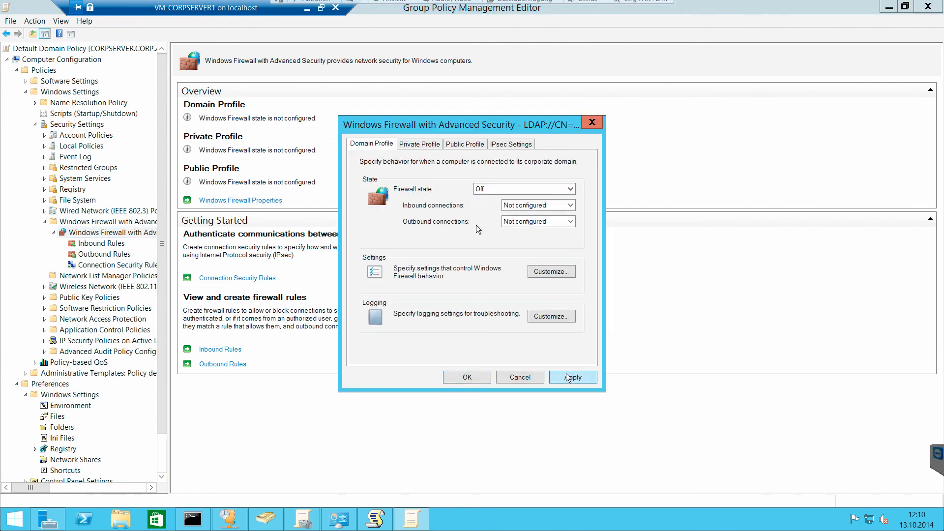
Set the Private Profile firewall state to Off and apply it
click(419, 144)
click(541, 189)
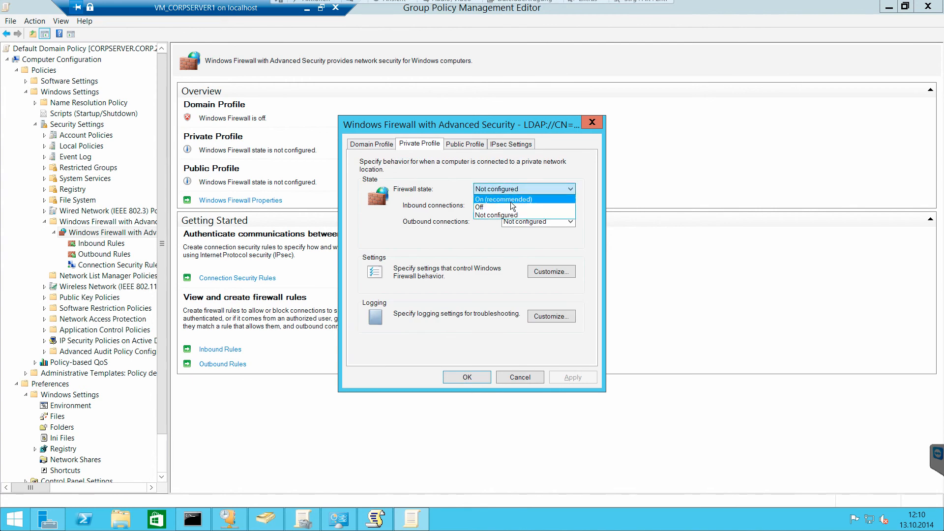
click(513, 207)
click(566, 377)
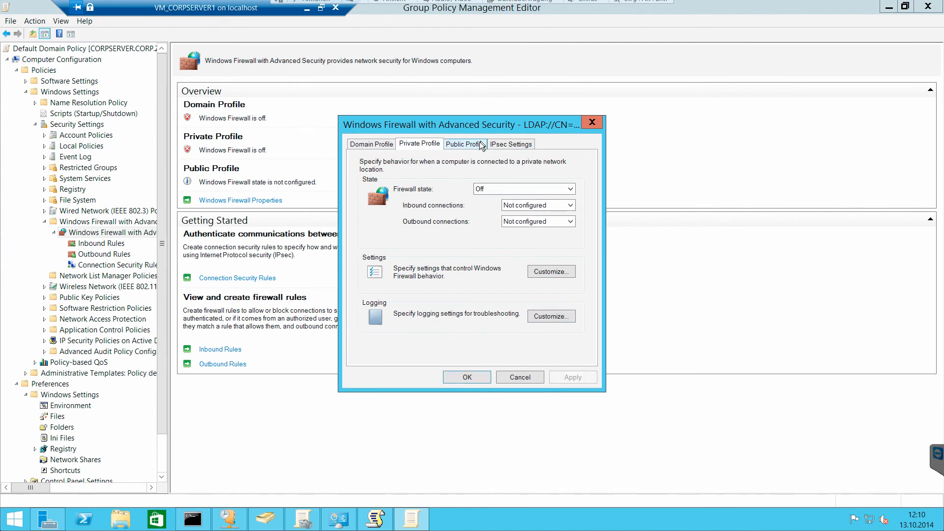
Set the Public Profile firewall state to Off, apply it and close the Windows Firewall properties
click(482, 144)
click(516, 189)
click(499, 200)
click(500, 207)
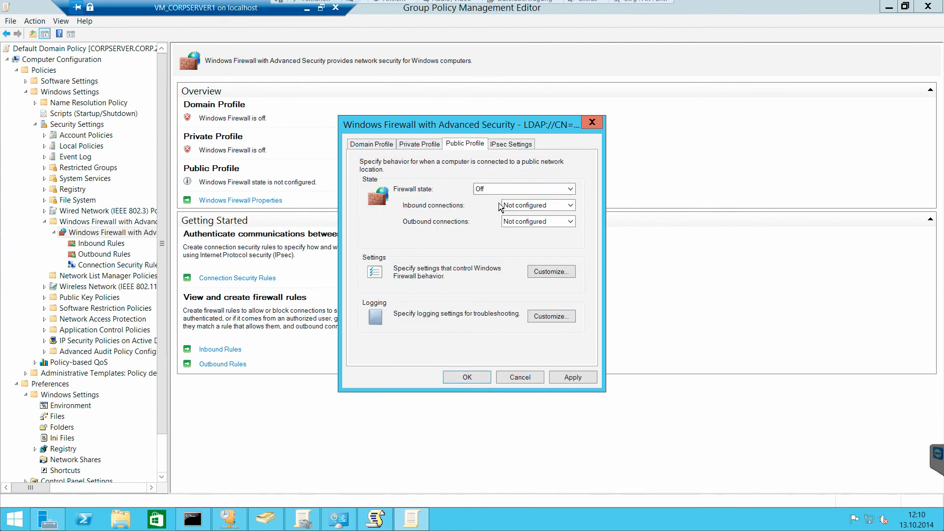
click(561, 376)
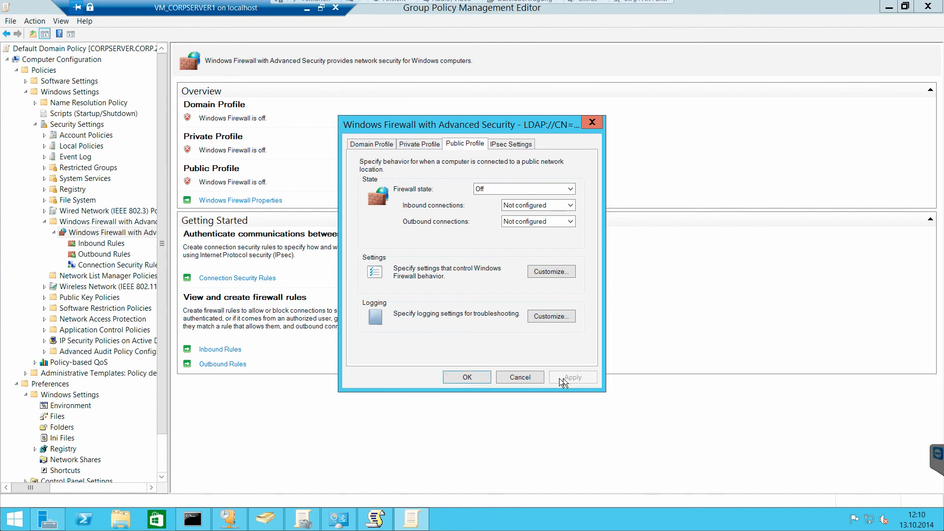
click(467, 377)
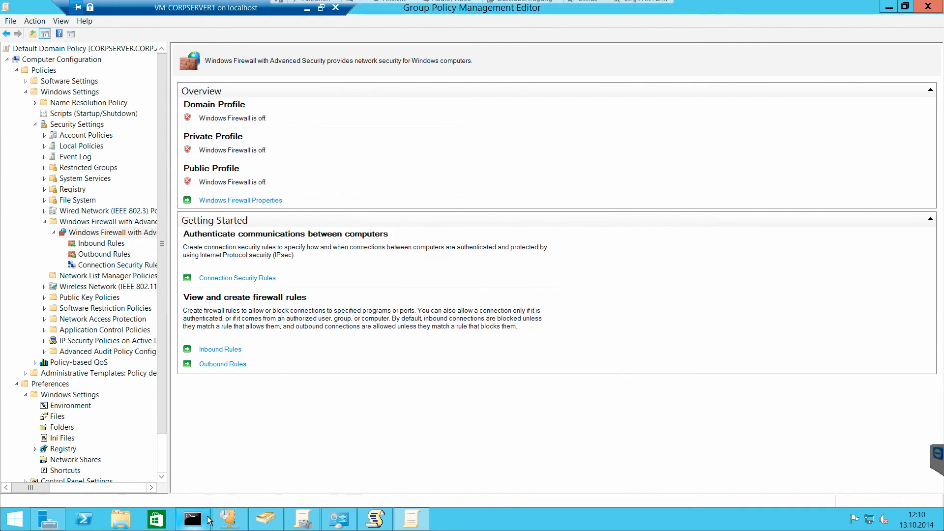
Run wf.msc from the server's Command Prompt and check the local firewall profiles in the maximized console
click(193, 519)
text(wf.msc)
key(Return)
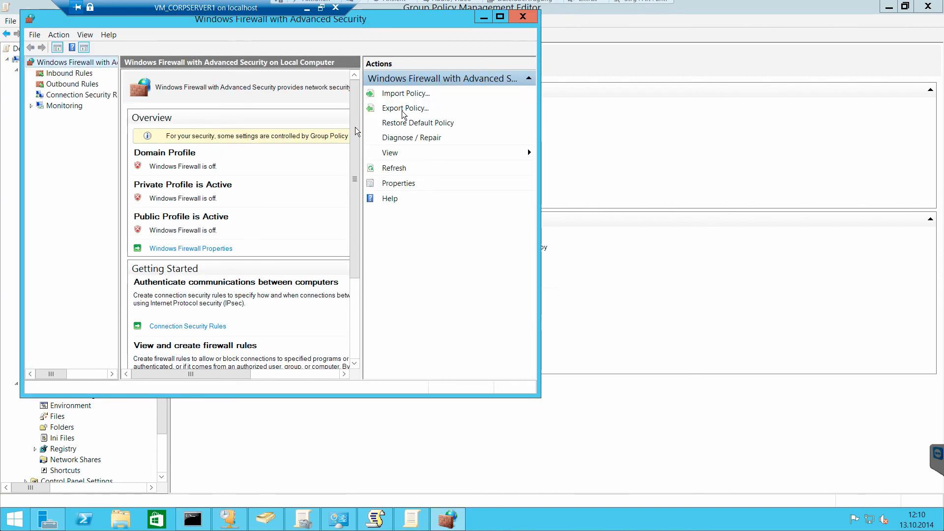
click(500, 17)
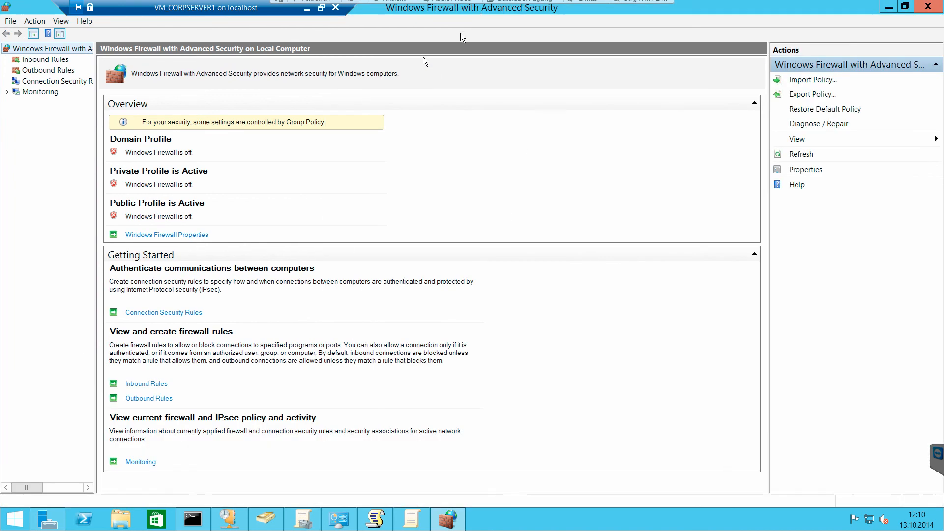
Switch to the Command Prompt on CLIENT2 and try to update Group Policy with gpupdate -force
click(321, 10)
click(177, 55)
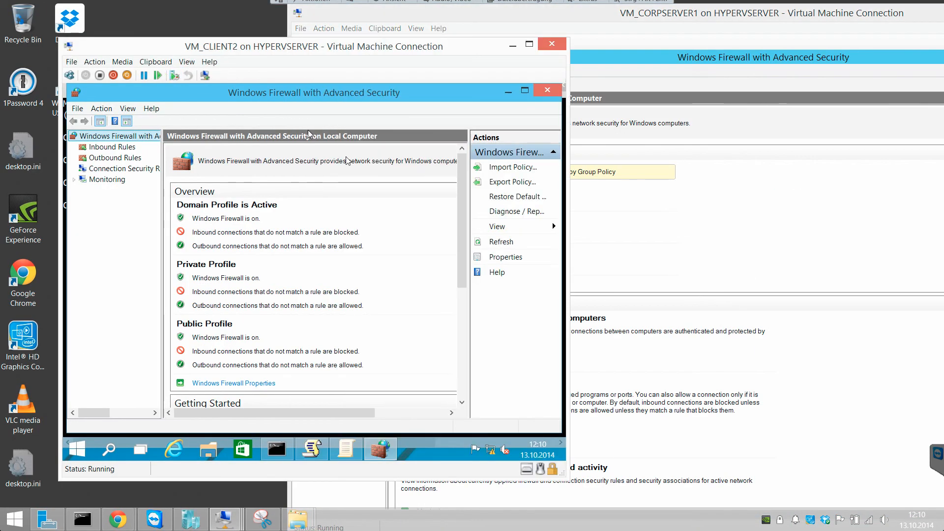
click(277, 448)
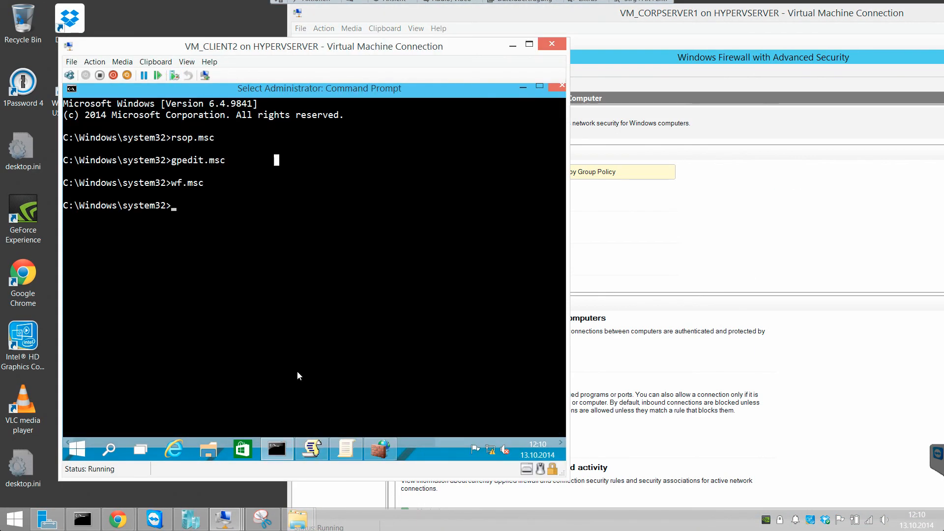
text(gpupdate )
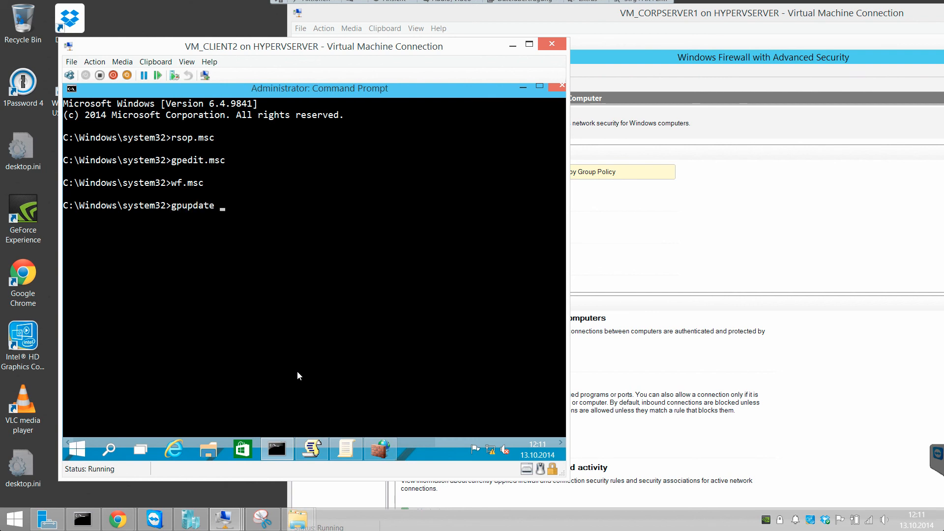
text(-force)
key(Return)
Correct the previous command to gpupdate /force and run it on CLIENT2
key(Up)
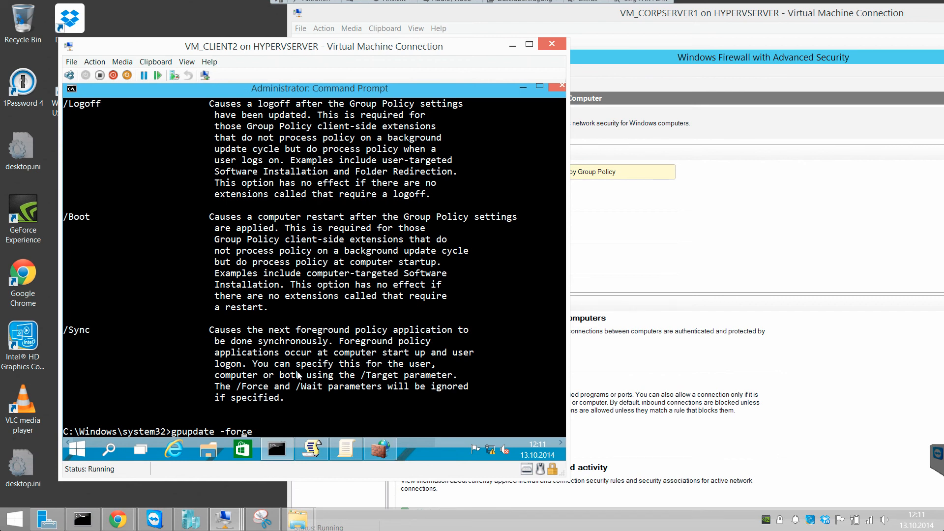
key(BackSpace)
key(BackSpace)
key(BackSpace)
key(BackSpace)
key(BackSpace)
key(BackSpace)
text(/force)
key(Return)
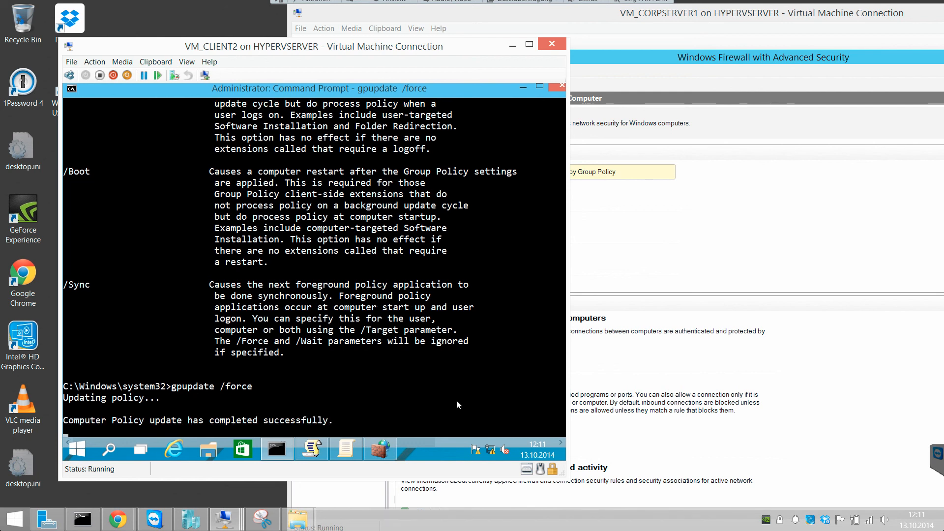
Return to Windows Firewall with Advanced Security on CLIENT2 and refresh the profile overview
click(562, 443)
click(562, 442)
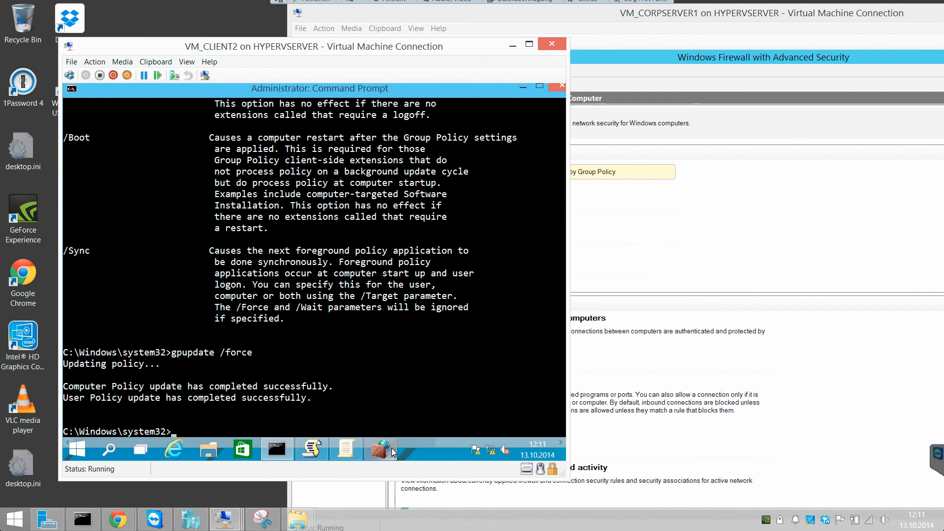
click(369, 446)
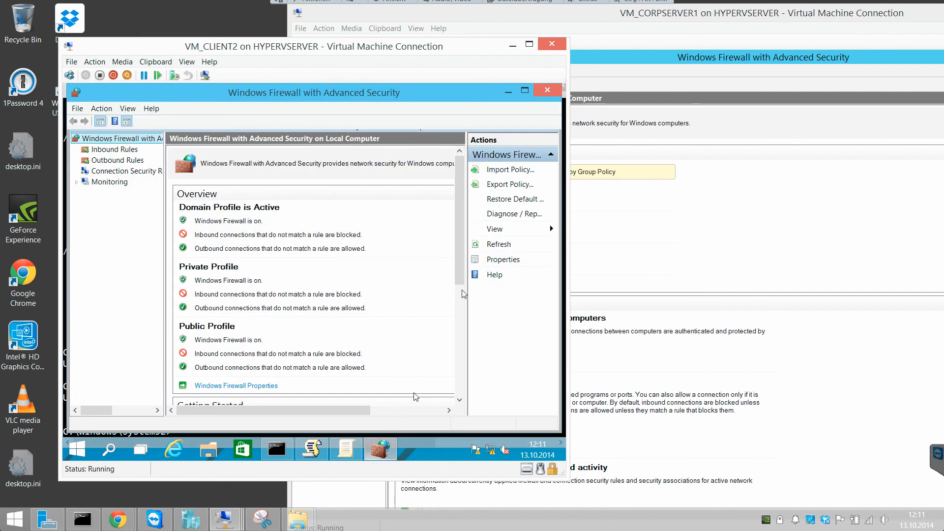
click(500, 244)
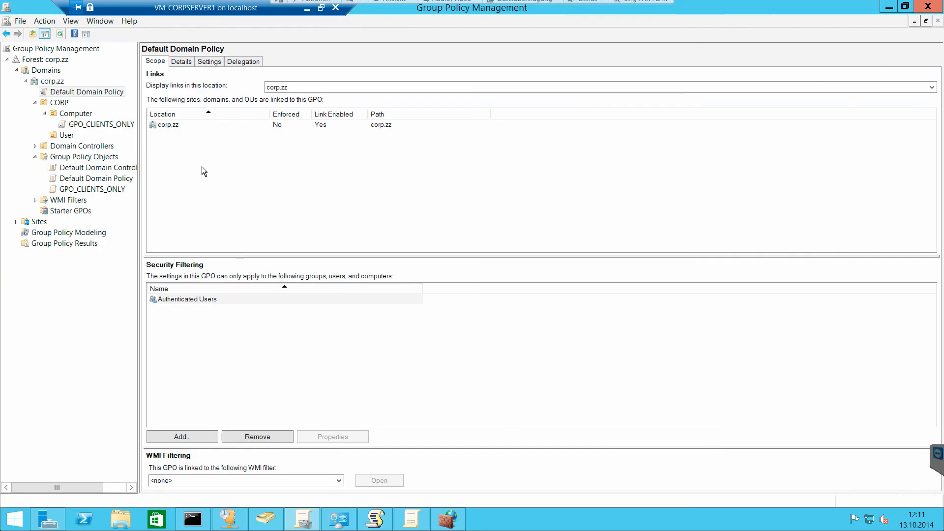
Examine GPO_CLIENTS_ONLY, the corp.zz domain and the Default Domain Policy in the server's Group Policy Management, dismissing the link reminders
click(108, 124)
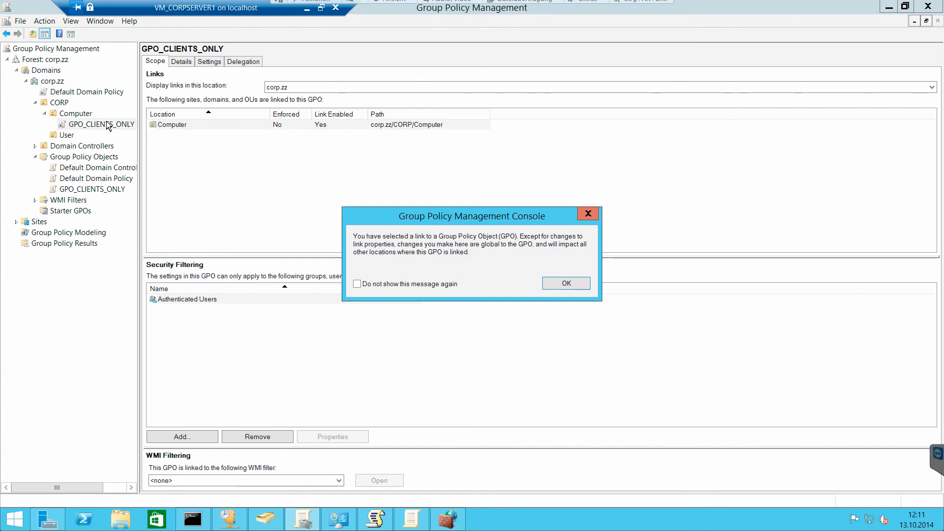
click(553, 287)
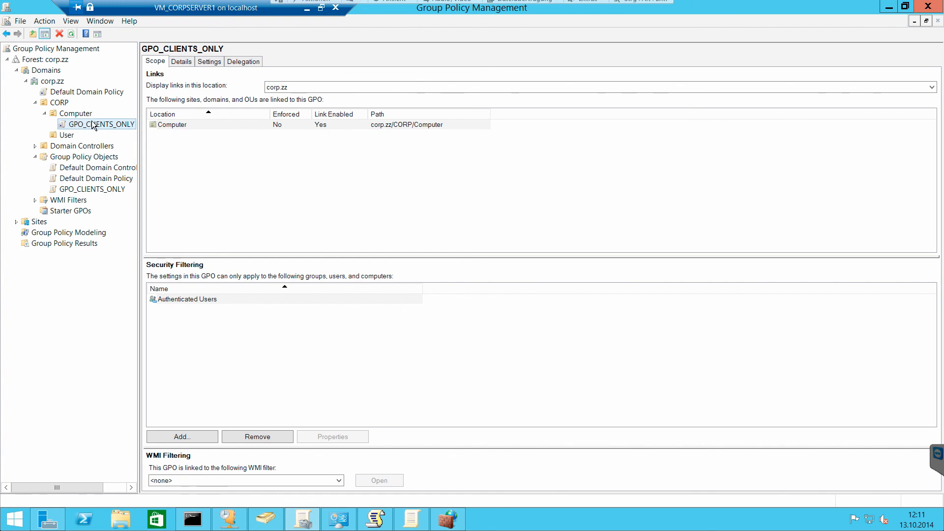
click(55, 81)
click(91, 93)
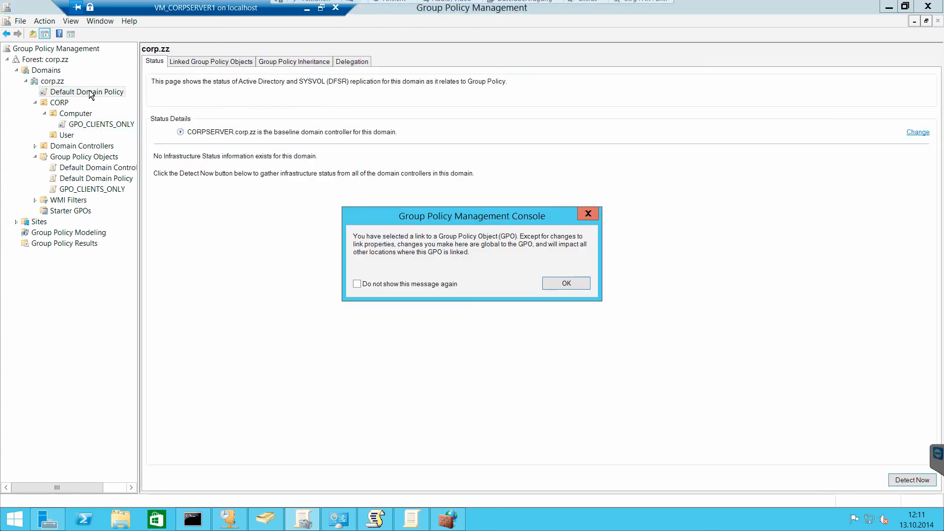
click(571, 288)
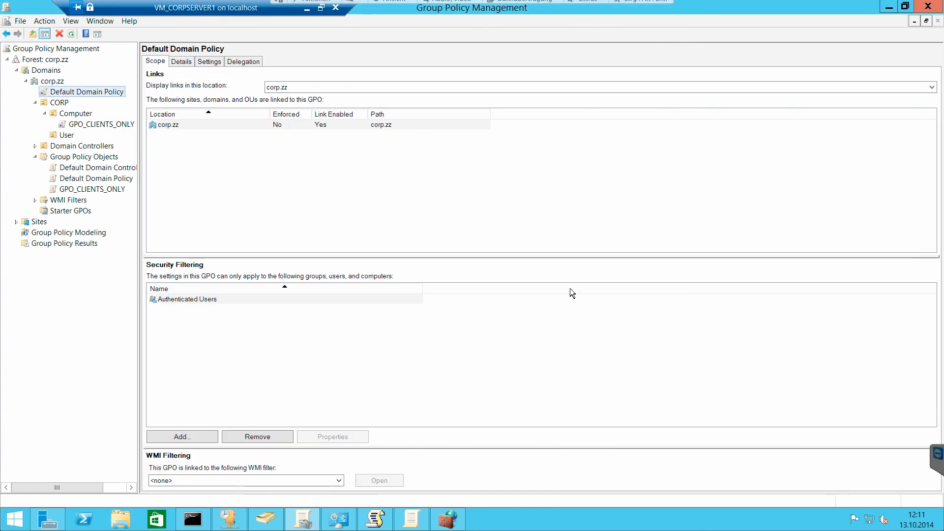